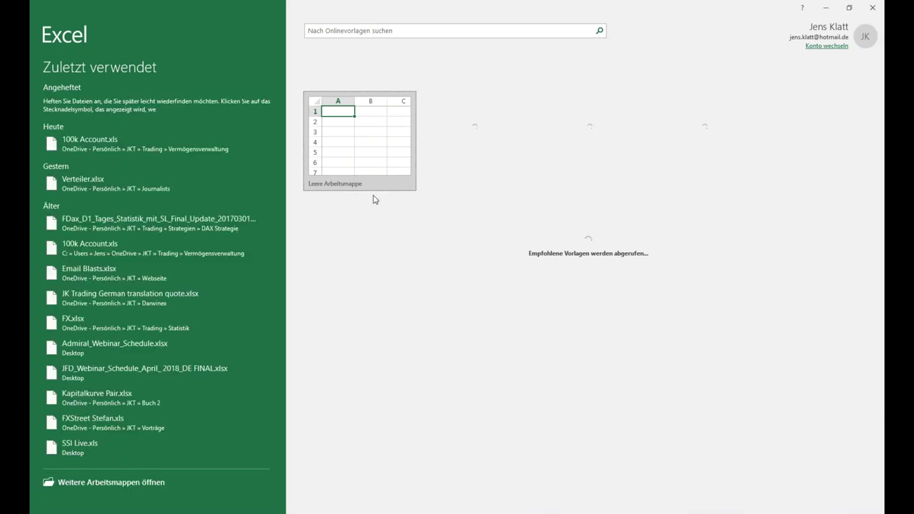
Create a blank workbook and paste the copied column of trading results starting at cell H1
{"action": "left_click", "coordinate": [341, 143]}
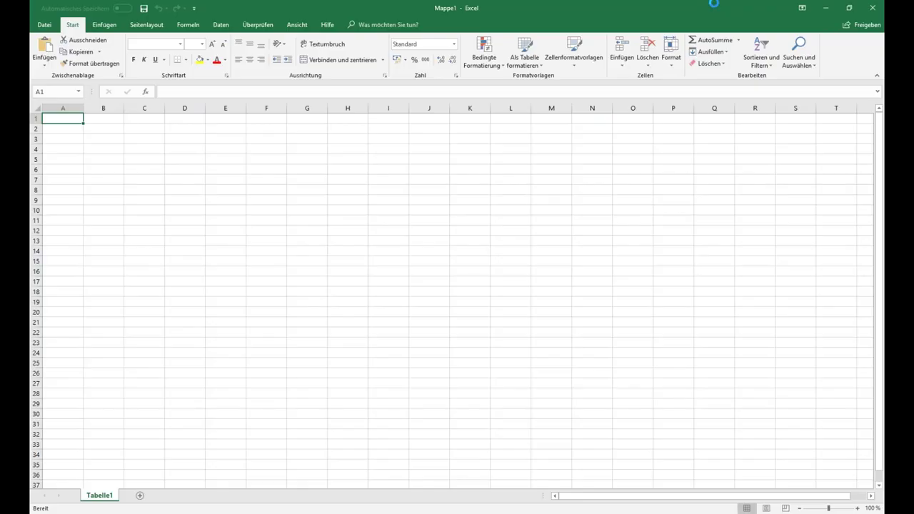
{"action": "left_click", "coordinate": [335, 137]}
{"action": "left_click_drag", "start_coordinate": [500, 8], "coordinate": [473, 156]}
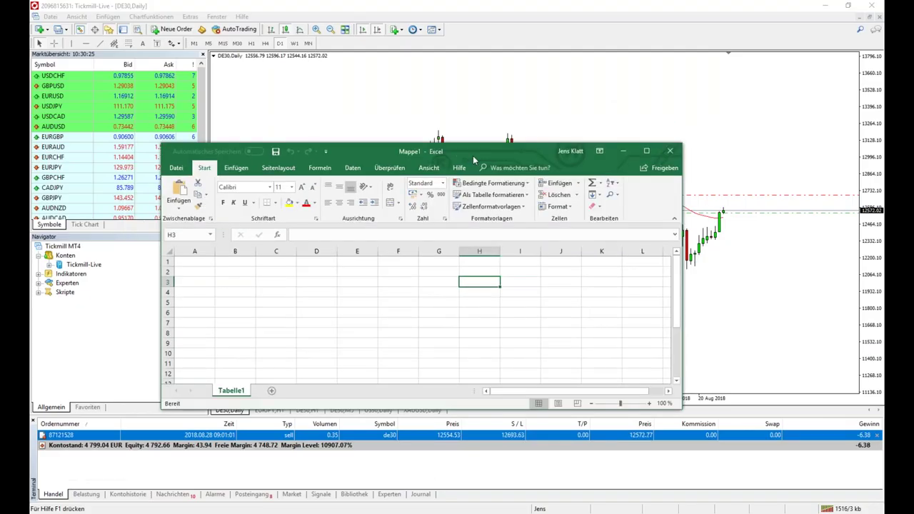
{"action": "left_click", "coordinate": [623, 150]}
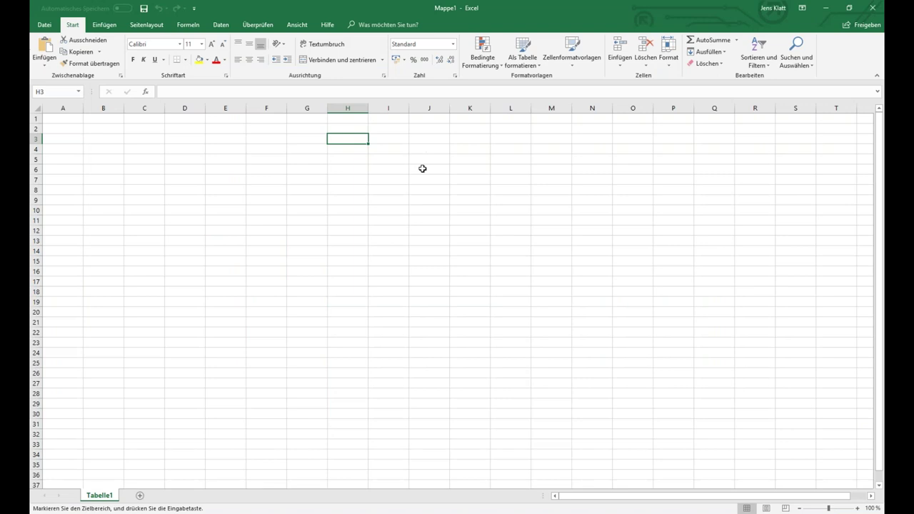
{"action": "left_click", "coordinate": [342, 120]}
{"action": "key", "text": "ctrl+v"}
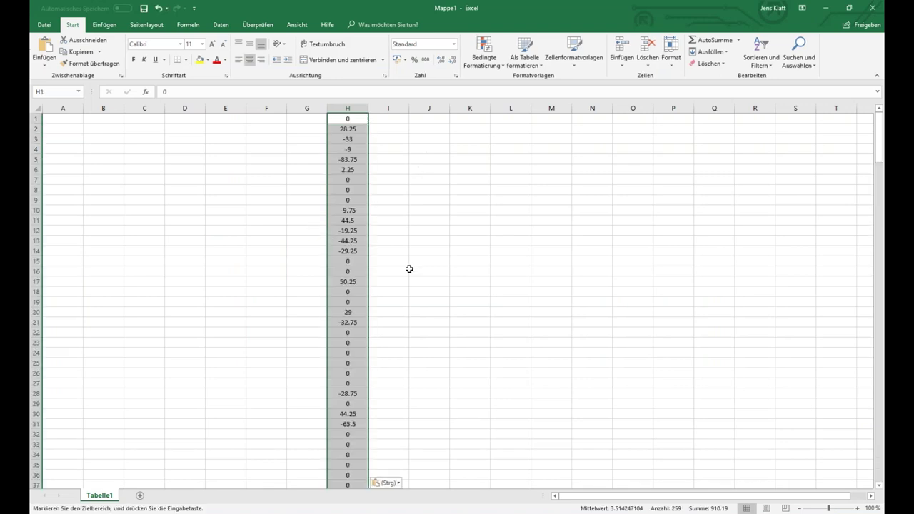
Examine the pasted results down to the last row of column H, checking range H239:H259 and cell H246
{"action": "scroll", "coordinate": [412, 269], "scroll_direction": "down", "scroll_amount": 1}
{"action": "scroll", "coordinate": [409, 269], "scroll_direction": "down", "scroll_amount": 18}
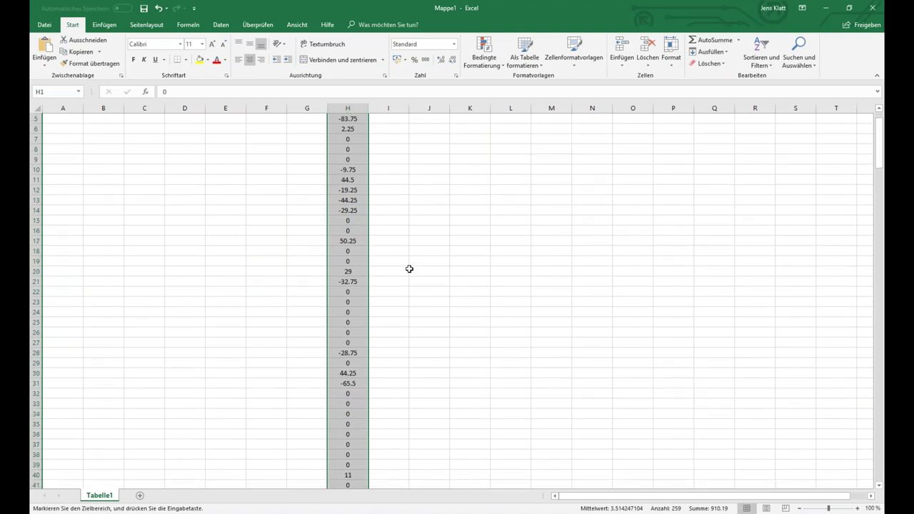
{"action": "scroll", "coordinate": [410, 268], "scroll_direction": "down", "scroll_amount": 19}
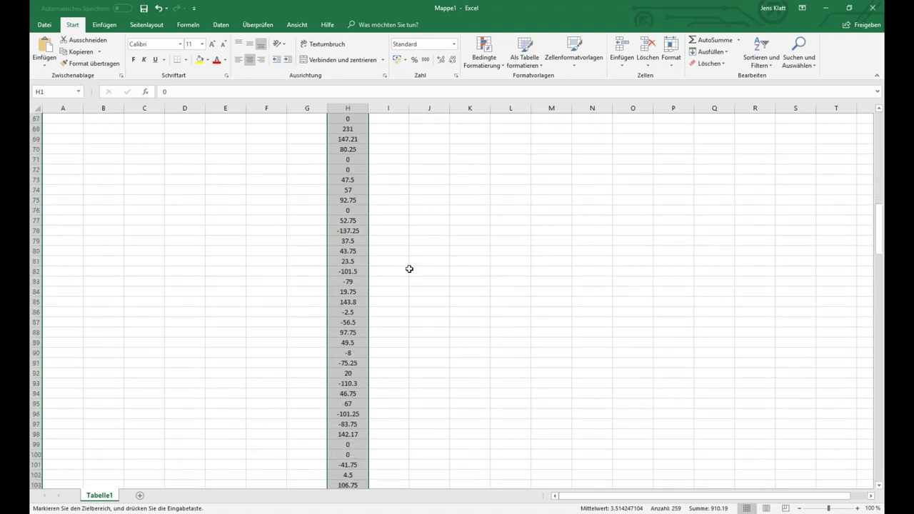
{"action": "scroll", "coordinate": [409, 269], "scroll_direction": "down", "scroll_amount": 20}
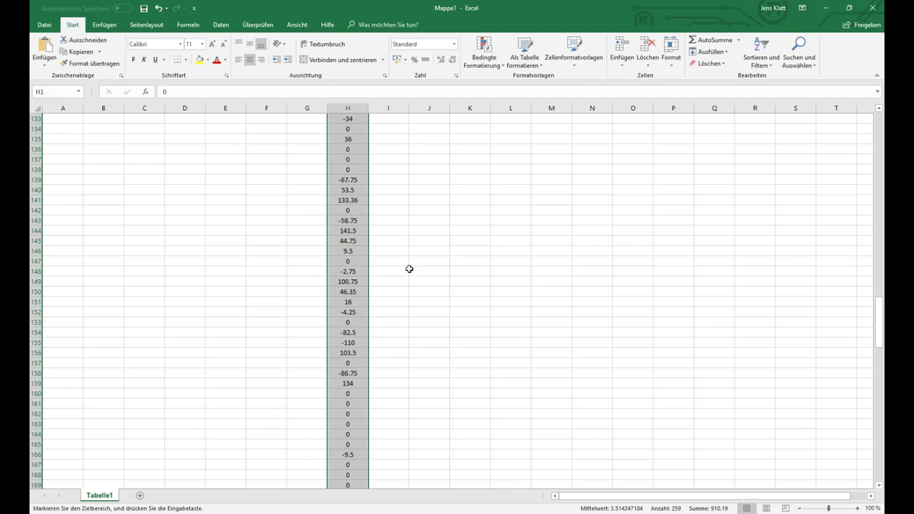
{"action": "scroll", "coordinate": [408, 289], "scroll_direction": "down", "scroll_amount": 13}
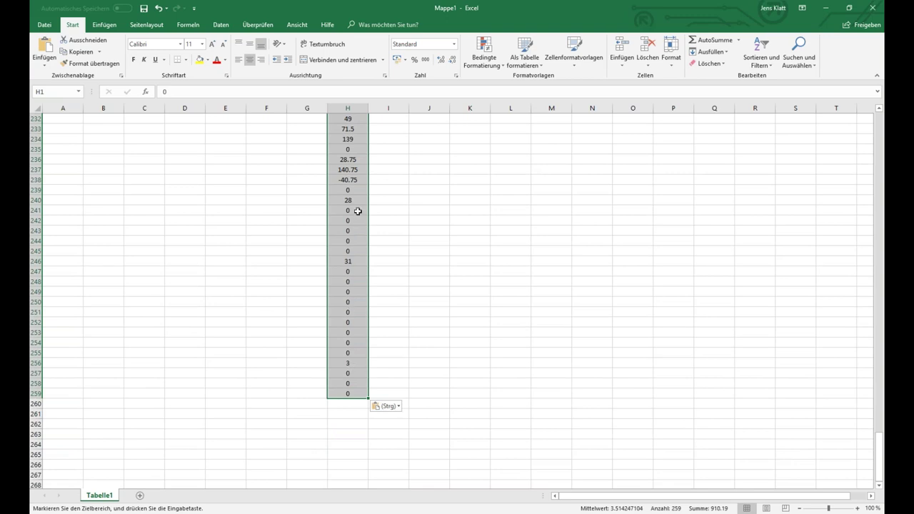
{"action": "left_click_drag", "start_coordinate": [348, 189], "coordinate": [361, 392]}
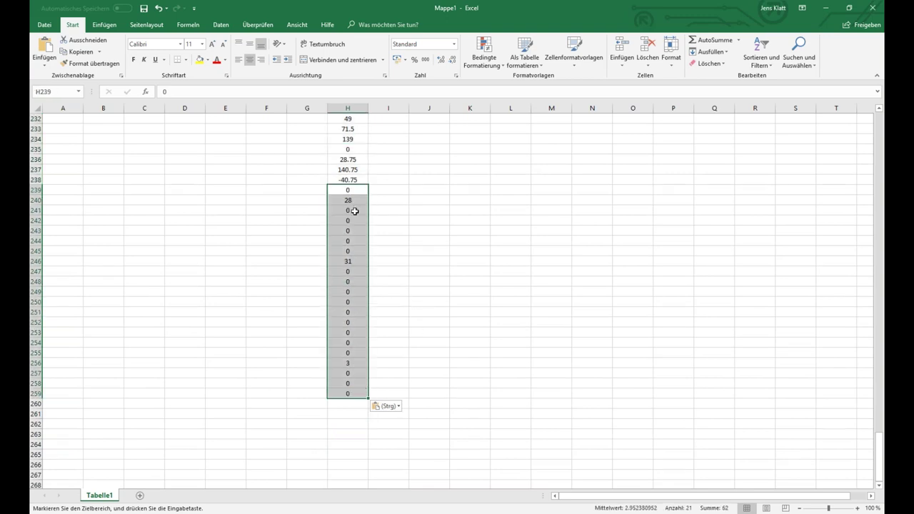
{"action": "left_click", "coordinate": [349, 260]}
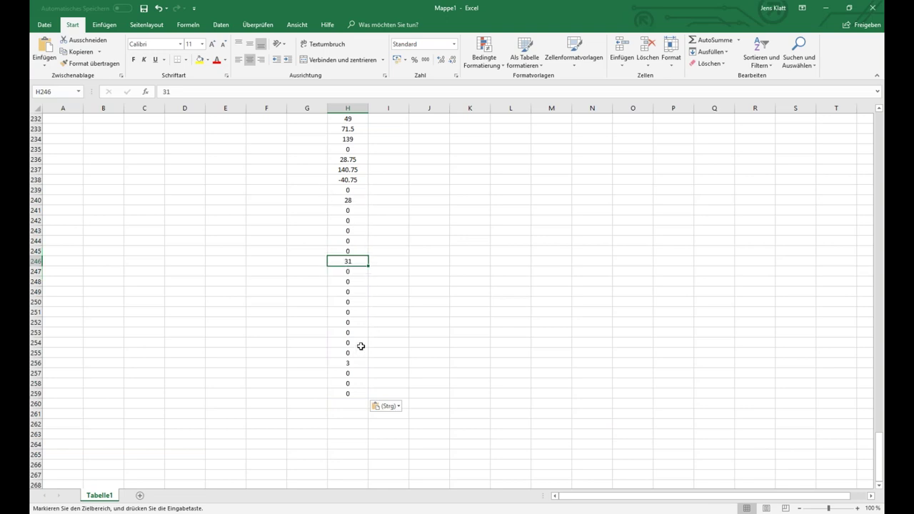
Review the results in column H from the end back up to the red values, checking cells H238 and H208
{"action": "scroll", "coordinate": [382, 314], "scroll_direction": "up", "scroll_amount": 2}
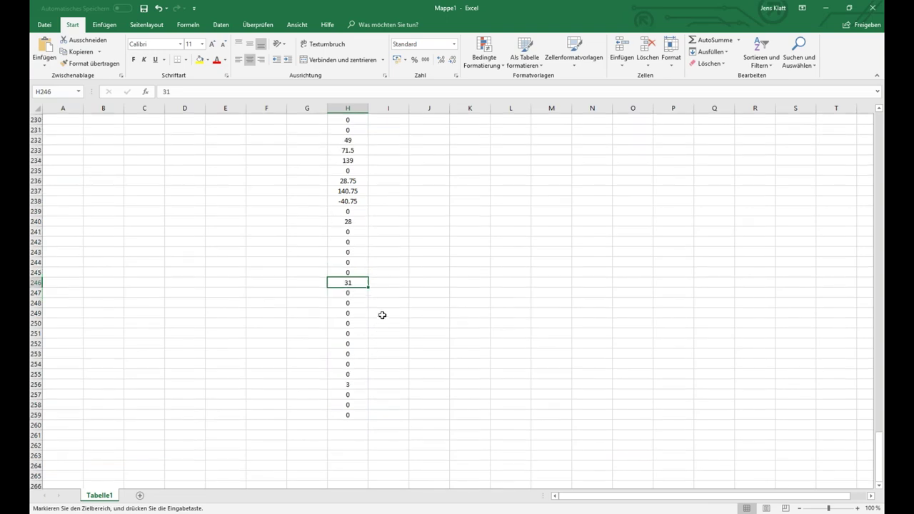
{"action": "left_click", "coordinate": [354, 243]}
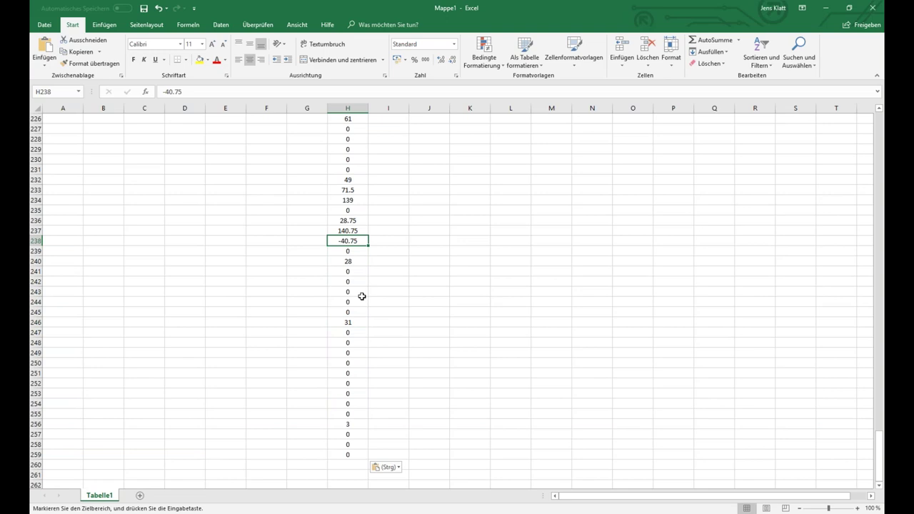
{"action": "scroll", "coordinate": [394, 290], "scroll_direction": "up", "scroll_amount": 6}
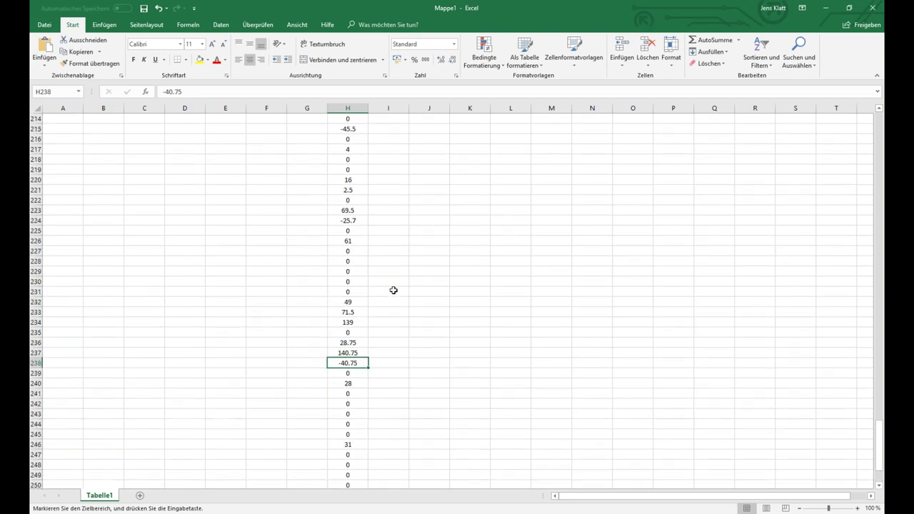
{"action": "scroll", "coordinate": [393, 290], "scroll_direction": "up", "scroll_amount": 2}
{"action": "left_click", "coordinate": [352, 180]}
{"action": "scroll", "coordinate": [425, 302], "scroll_direction": "up", "scroll_amount": 4}
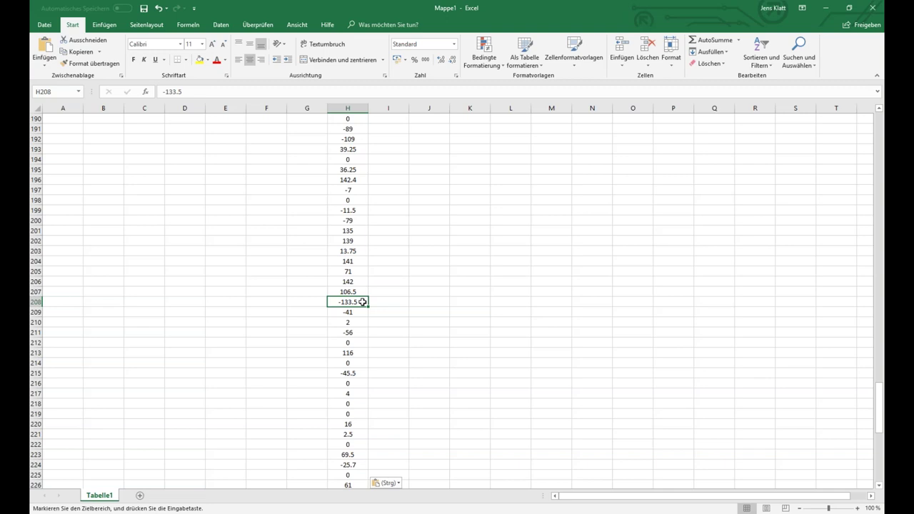
{"action": "key", "text": "Escape"}
{"action": "scroll", "coordinate": [362, 302], "scroll_direction": "up", "scroll_amount": 2}
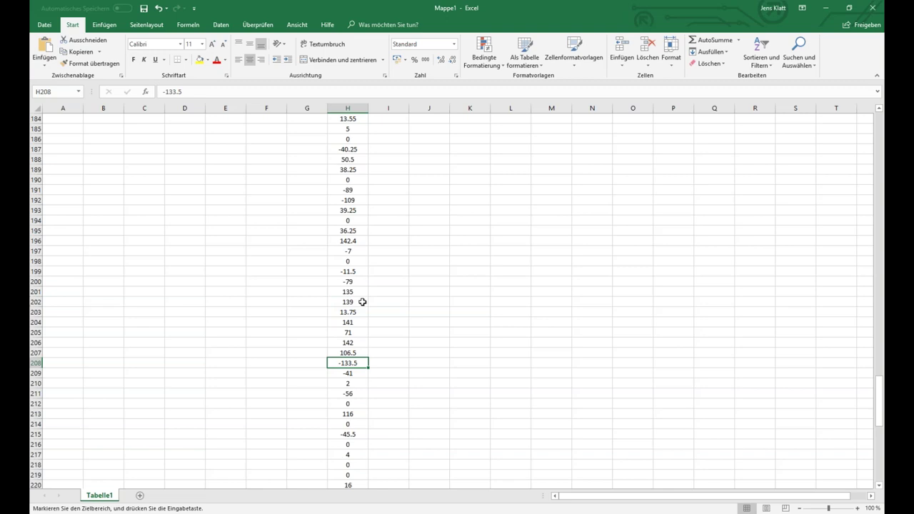
{"action": "scroll", "coordinate": [363, 302], "scroll_direction": "up", "scroll_amount": 11}
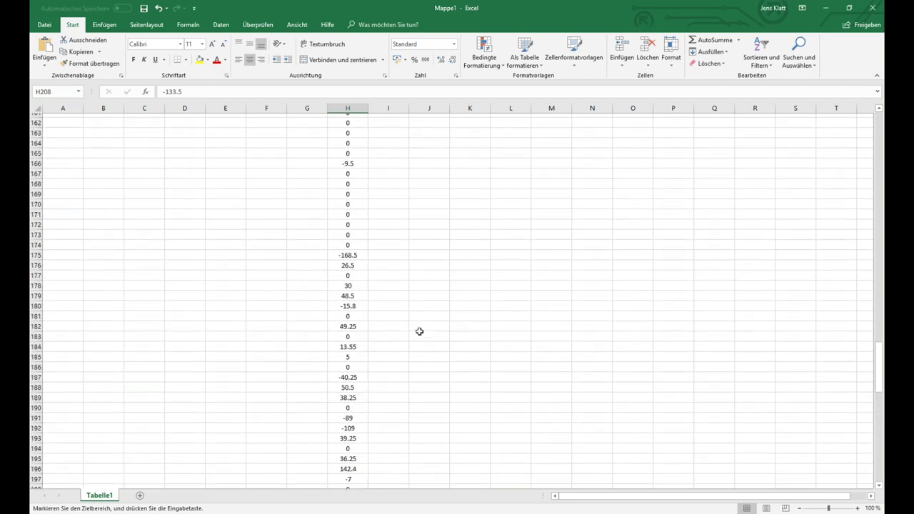
{"action": "scroll", "coordinate": [419, 331], "scroll_direction": "up", "scroll_amount": 11}
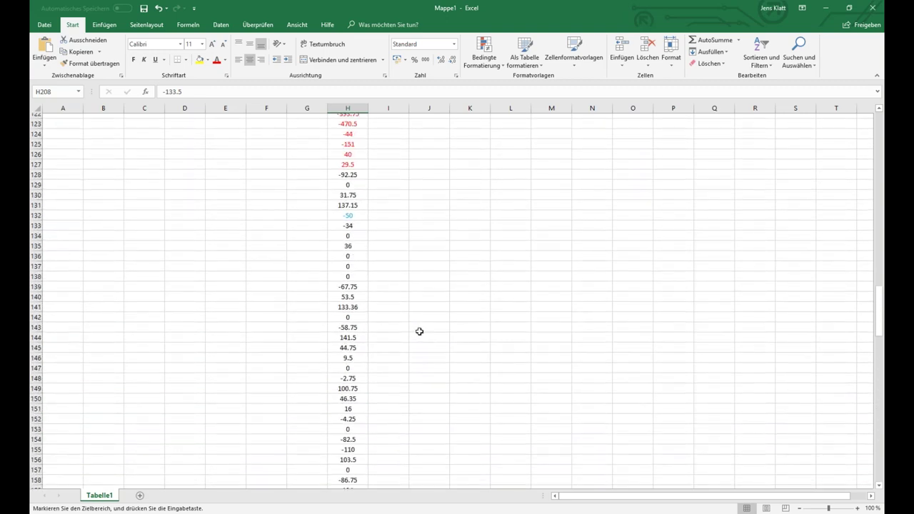
{"action": "scroll", "coordinate": [419, 332], "scroll_direction": "up", "scroll_amount": 1}
Examine the red results in H122:H127 and the values around them, narrowing the selection to H122:H123
{"action": "left_click_drag", "start_coordinate": [335, 190], "coordinate": [340, 241]}
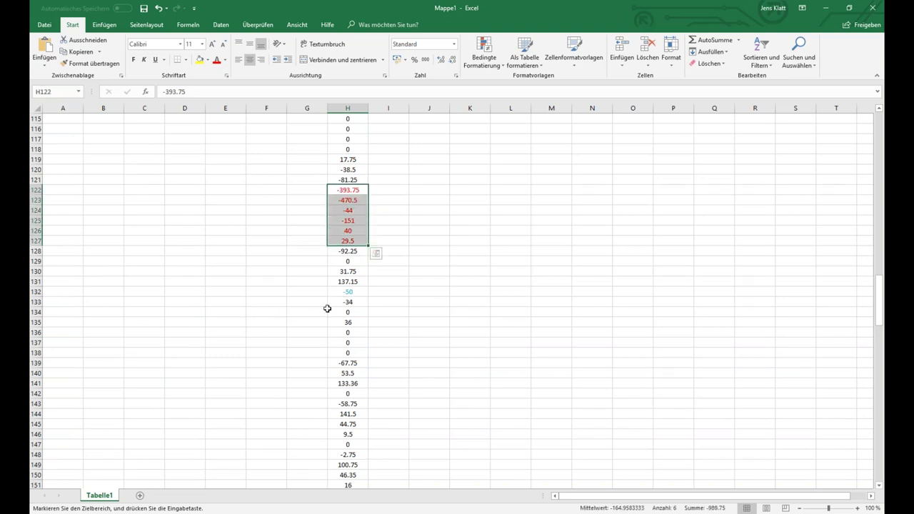
{"action": "scroll", "coordinate": [438, 271], "scroll_direction": "up", "scroll_amount": 1}
{"action": "scroll", "coordinate": [438, 270], "scroll_direction": "up", "scroll_amount": 12}
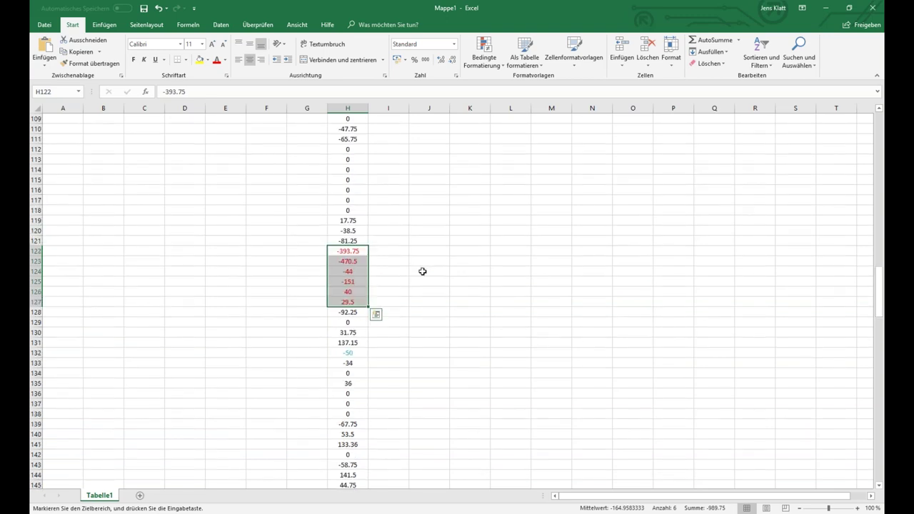
{"action": "scroll", "coordinate": [363, 263], "scroll_direction": "down", "scroll_amount": 8}
{"action": "scroll", "coordinate": [363, 264], "scroll_direction": "down", "scroll_amount": 3}
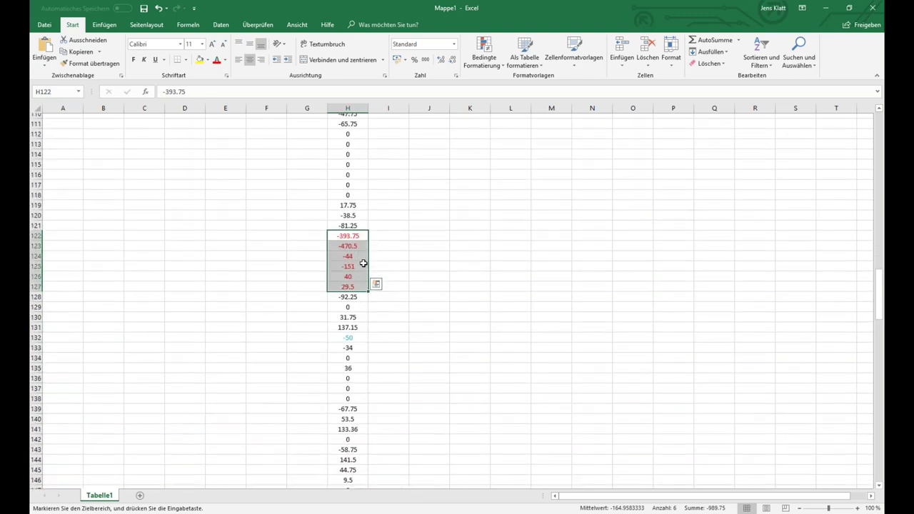
{"action": "left_click", "coordinate": [361, 222]}
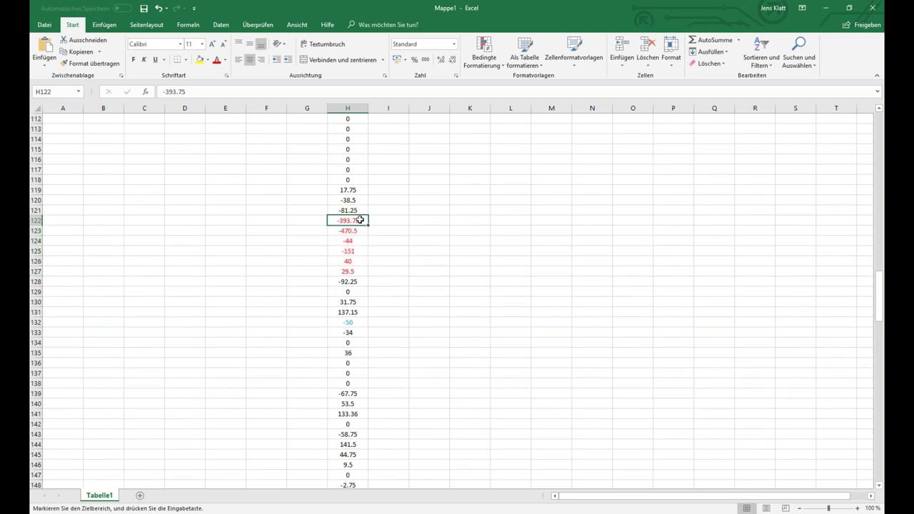
{"action": "key", "text": "shift+Down"}
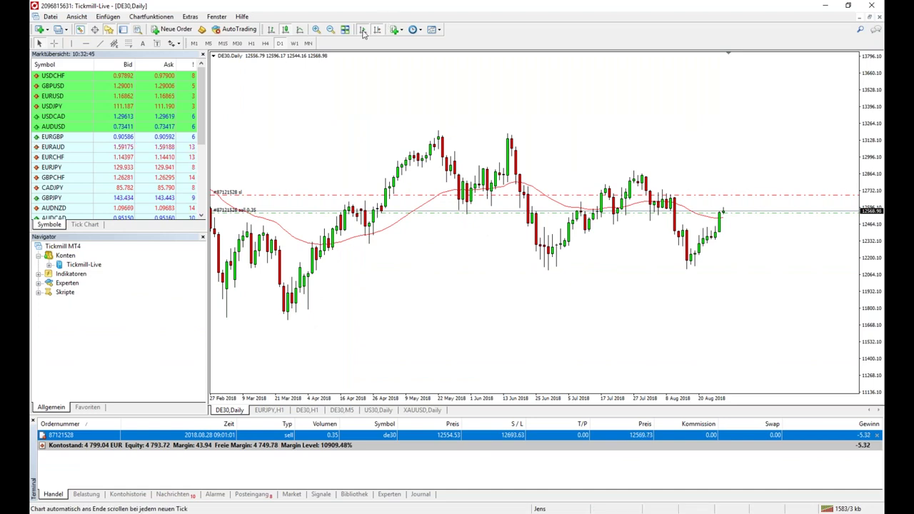
Switch to MetaTrader and inspect the early February 2018 sell-off on the DE30 daily chart, returning to the latest candles
{"action": "scroll", "coordinate": [403, 171], "scroll_direction": "up", "scroll_amount": 5}
{"action": "left_click_drag", "start_coordinate": [403, 172], "coordinate": [464, 163]}
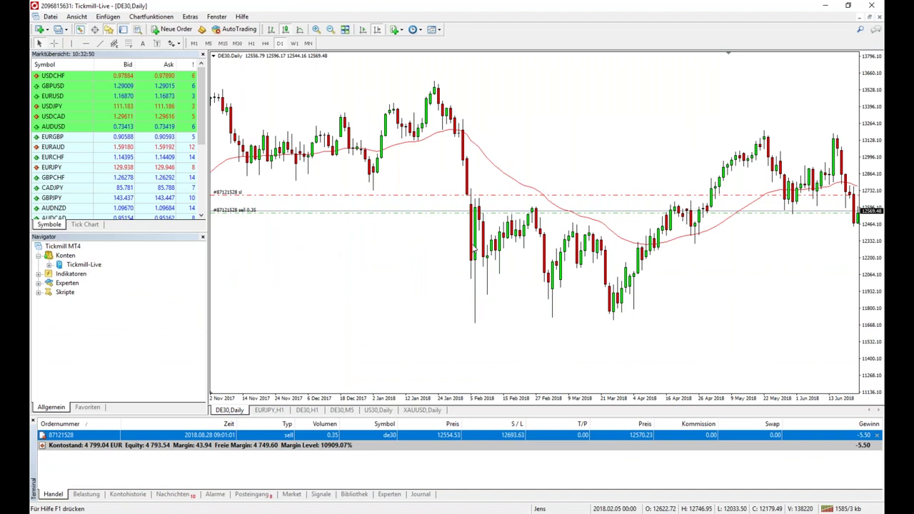
{"action": "left_click_drag", "start_coordinate": [470, 317], "coordinate": [392, 323]}
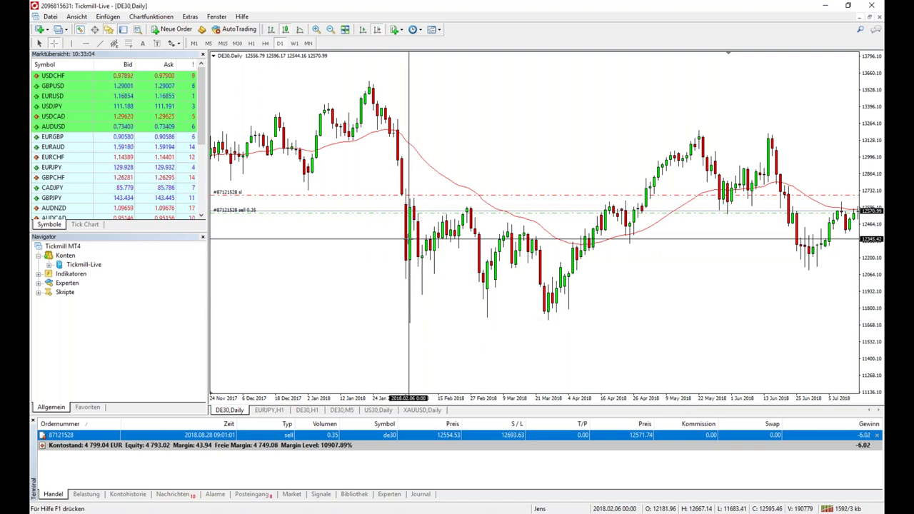
{"action": "key", "text": "End"}
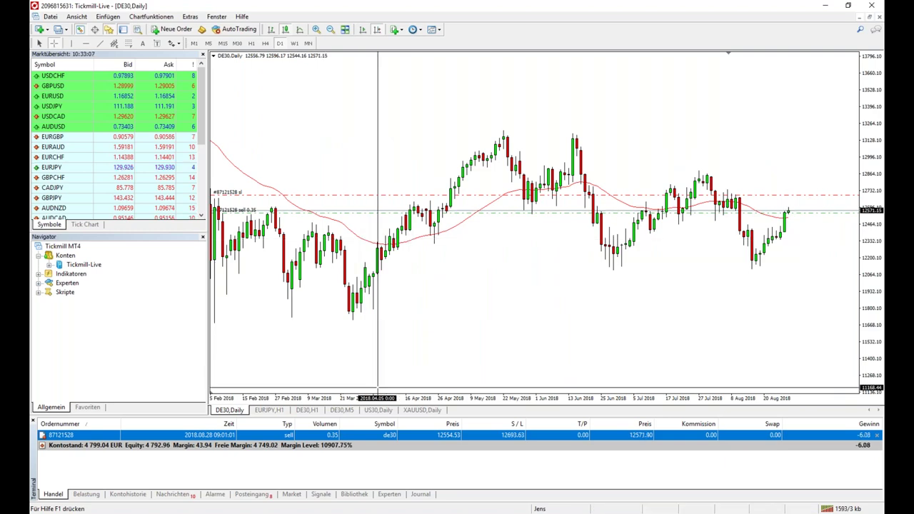
Switch back to the Excel workbook, end the pending paste mode, and select cell H123
{"action": "left_click", "coordinate": [400, 513]}
{"action": "left_click", "coordinate": [391, 483]}
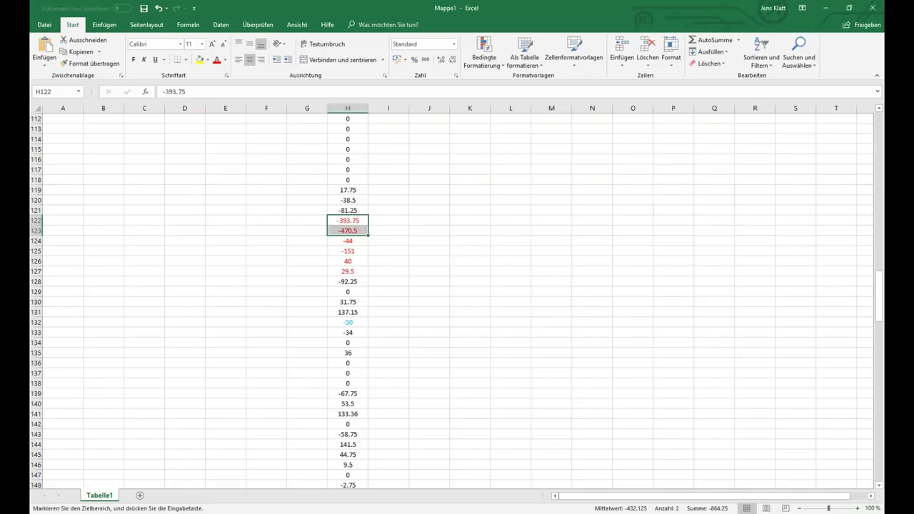
{"action": "key", "text": "Return"}
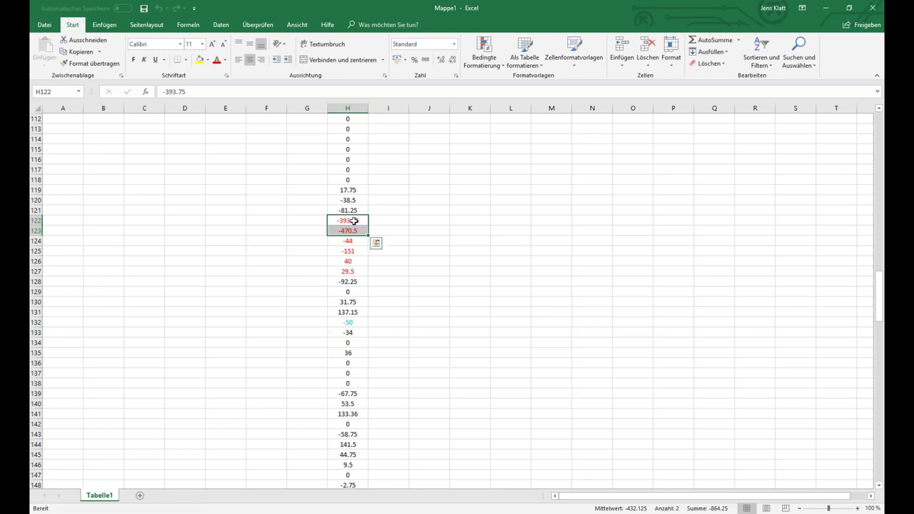
{"action": "key", "text": "Escape"}
{"action": "left_click", "coordinate": [355, 231]}
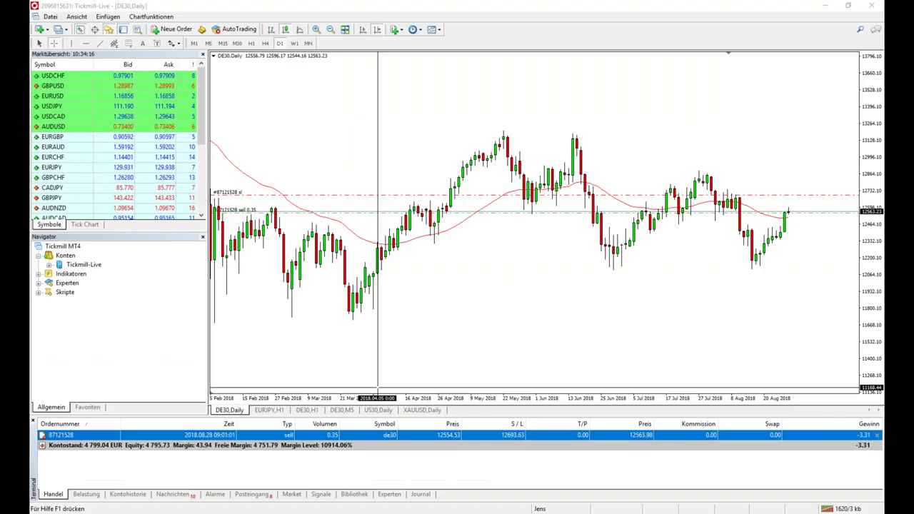
Select the two large red losses in H122:H123 and compare them with the results above and below in column H
{"action": "scroll", "coordinate": [419, 258], "scroll_direction": "up", "scroll_amount": 5}
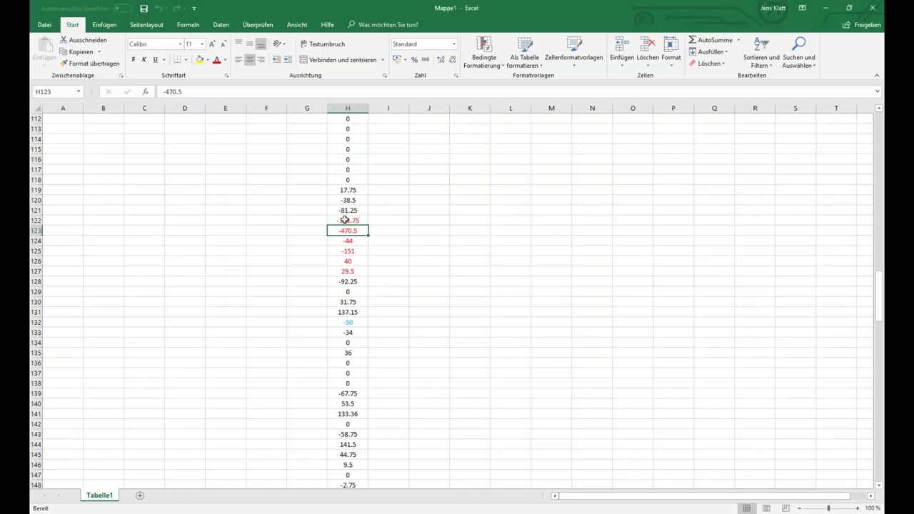
{"action": "left_click", "coordinate": [345, 220]}
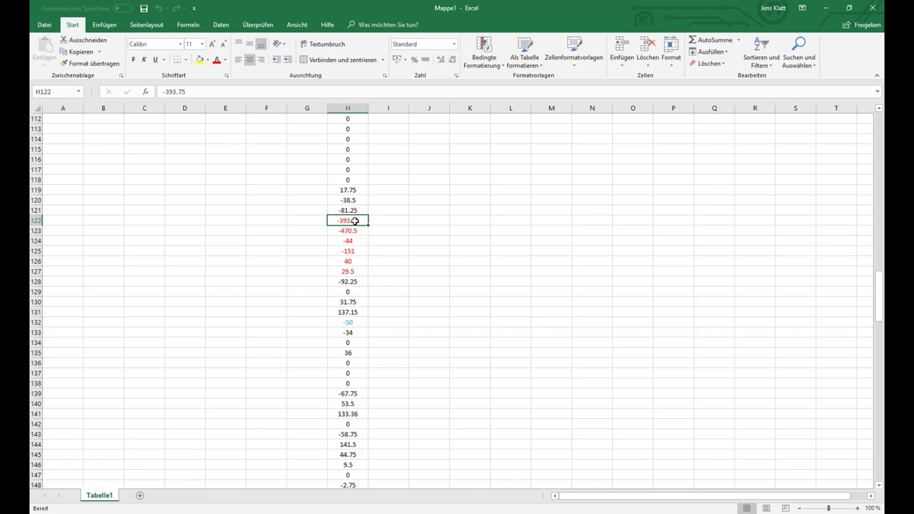
{"action": "left_click_drag", "start_coordinate": [354, 221], "coordinate": [355, 232]}
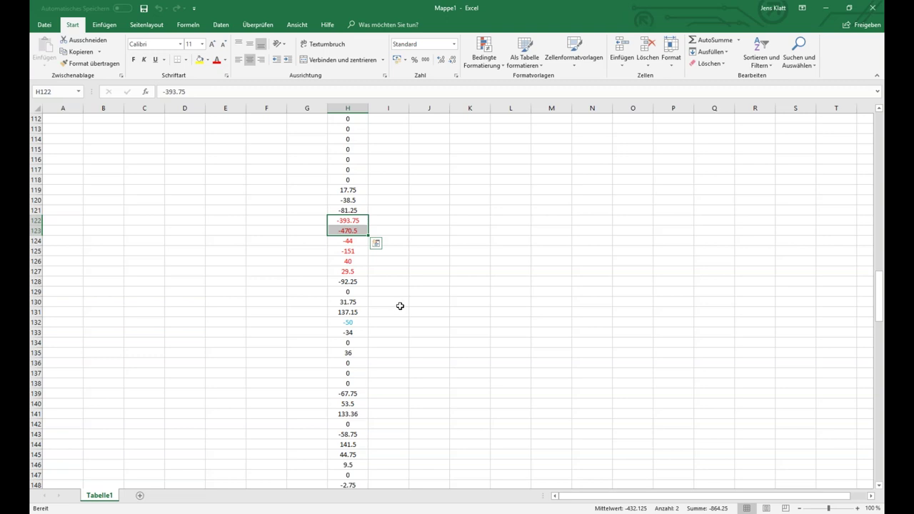
{"action": "scroll", "coordinate": [400, 306], "scroll_direction": "up", "scroll_amount": 1}
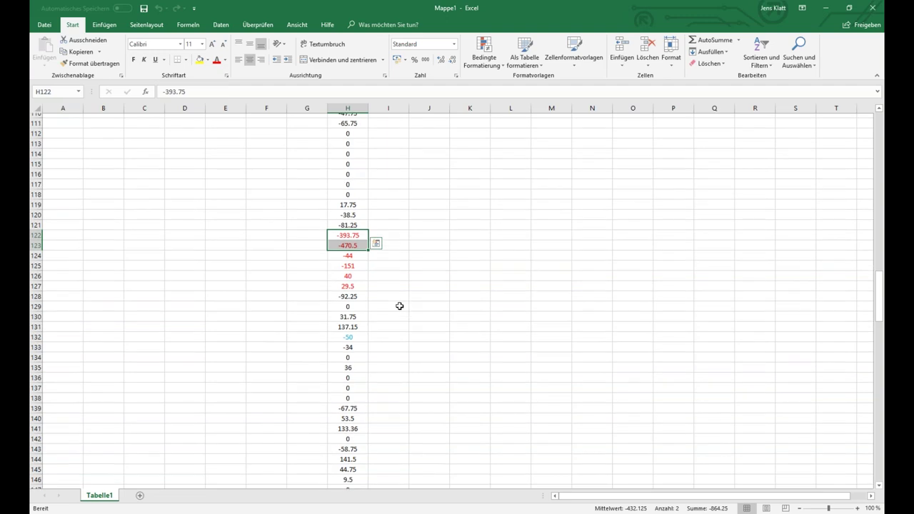
{"action": "scroll", "coordinate": [400, 306], "scroll_direction": "up", "scroll_amount": 15}
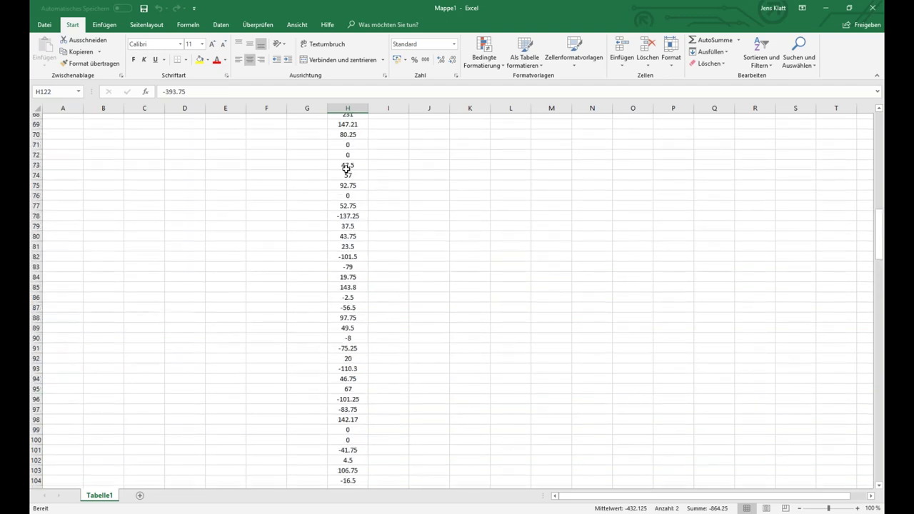
{"action": "scroll", "coordinate": [347, 168], "scroll_direction": "down", "scroll_amount": 17}
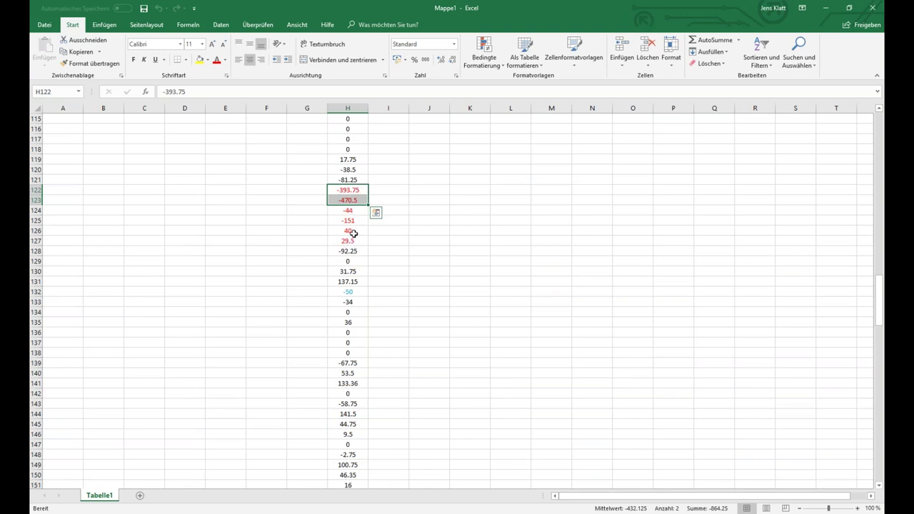
{"action": "scroll", "coordinate": [347, 243], "scroll_direction": "down", "scroll_amount": 10}
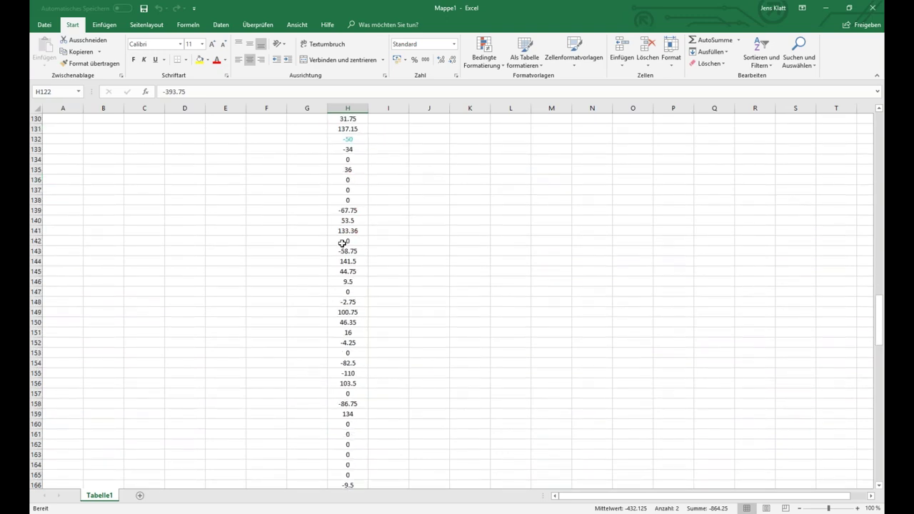
Sum the trading results H1:H259 with AutoSum in cell H260 and reselect the total
{"action": "scroll", "coordinate": [342, 240], "scroll_direction": "down", "scroll_amount": 13}
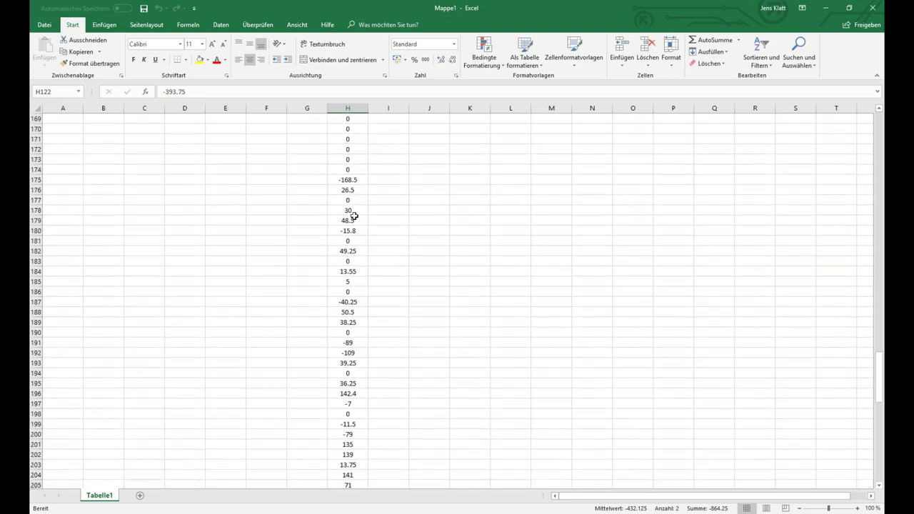
{"action": "scroll", "coordinate": [347, 231], "scroll_direction": "down", "scroll_amount": 18}
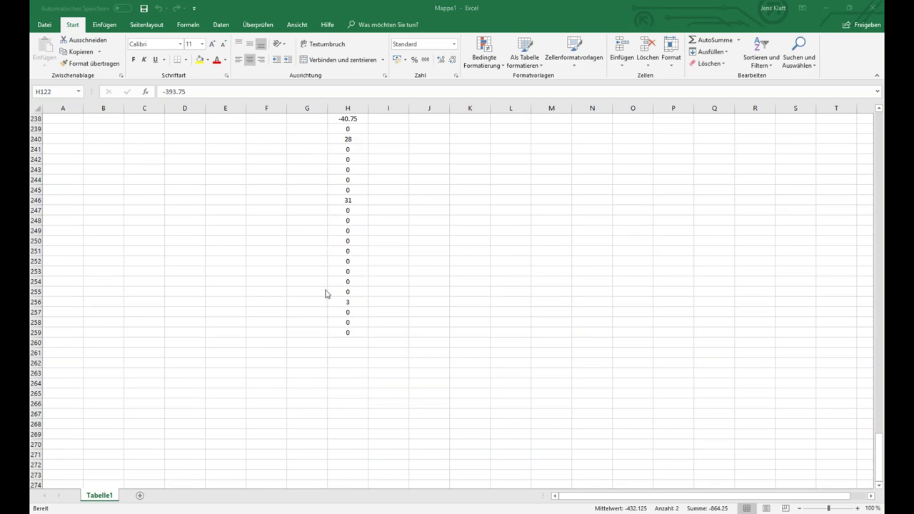
{"action": "left_click", "coordinate": [339, 344]}
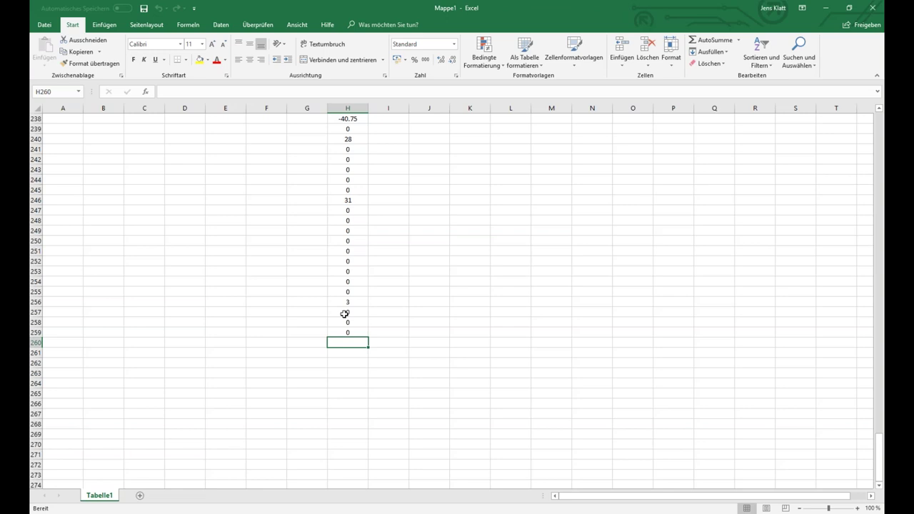
{"action": "left_click", "coordinate": [698, 41]}
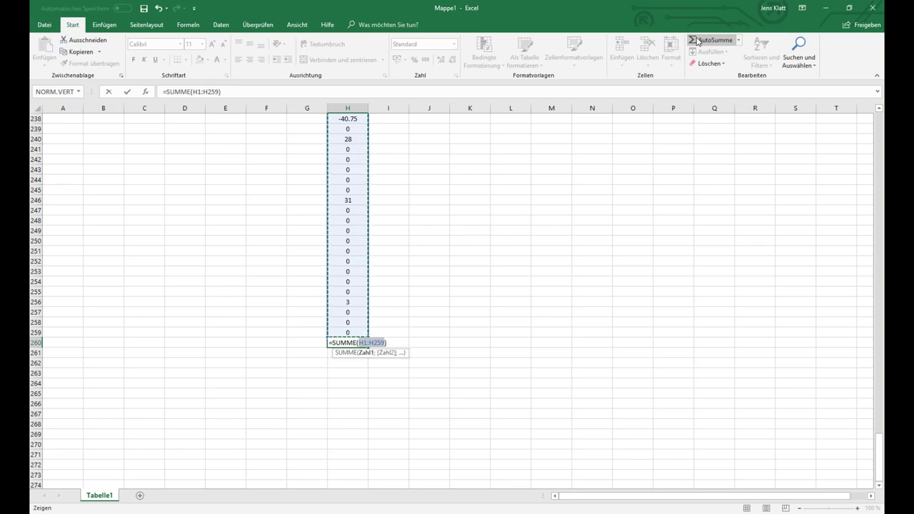
{"action": "key", "text": "Return"}
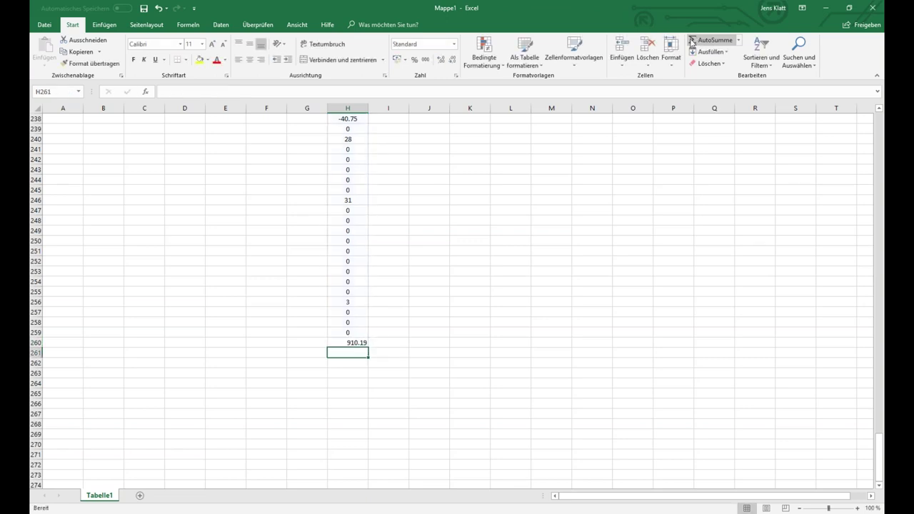
{"action": "left_click", "coordinate": [363, 343]}
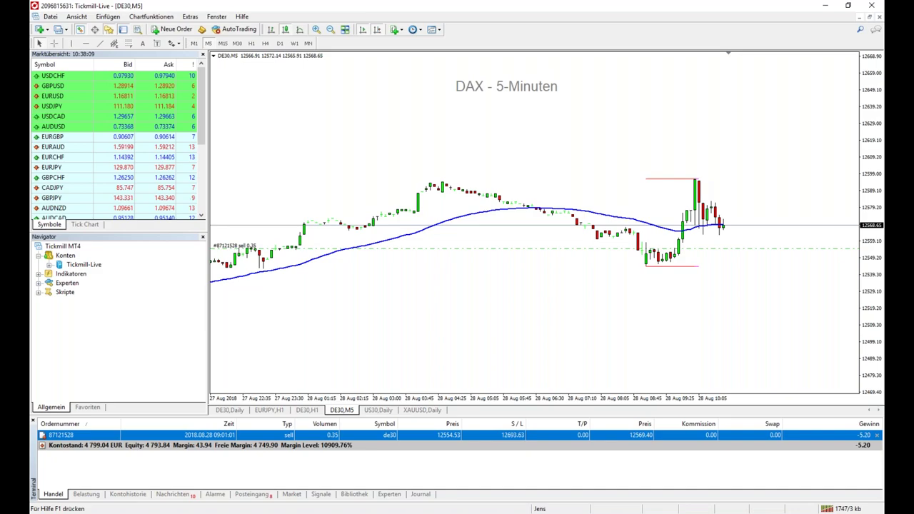
Switch to the Word trade plan, highlight the CRV = 2 : 1 line, and minimize the document
{"action": "left_click", "coordinate": [340, 513]}
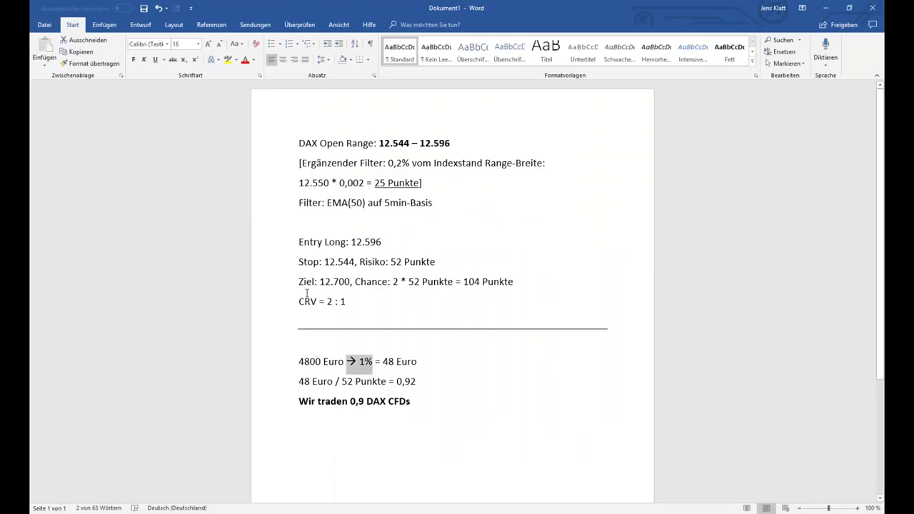
{"action": "left_click_drag", "start_coordinate": [355, 281], "coordinate": [370, 299]}
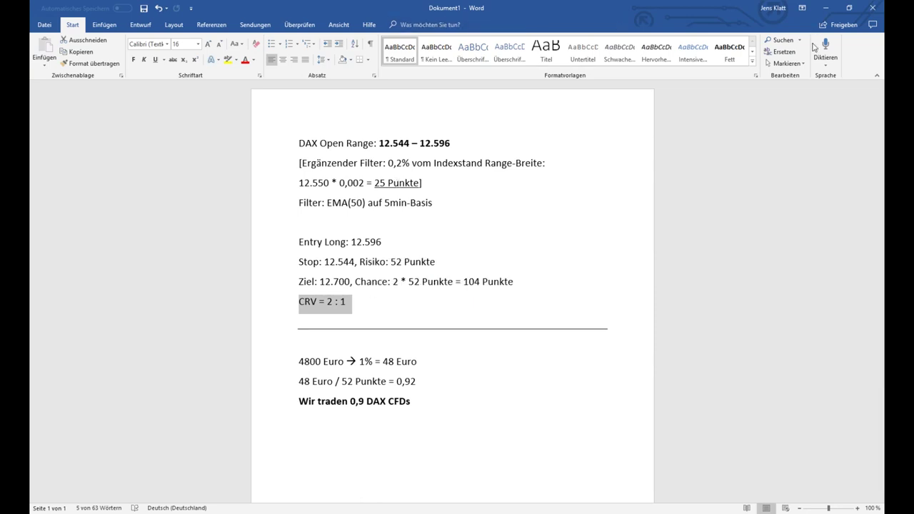
{"action": "left_click", "coordinate": [826, 8]}
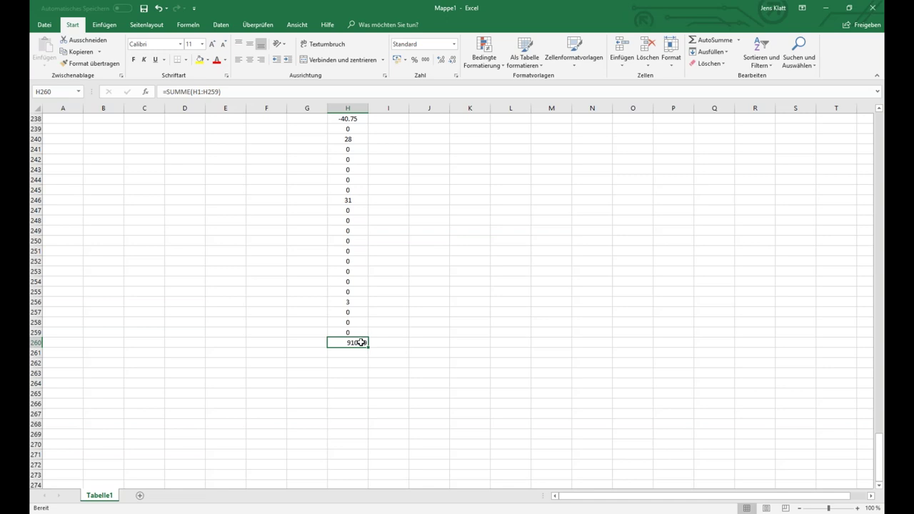
Review the individual results in column H of the Excel workbook from the total in H260 back to row 1
{"action": "scroll", "coordinate": [395, 340], "scroll_direction": "up", "scroll_amount": 11}
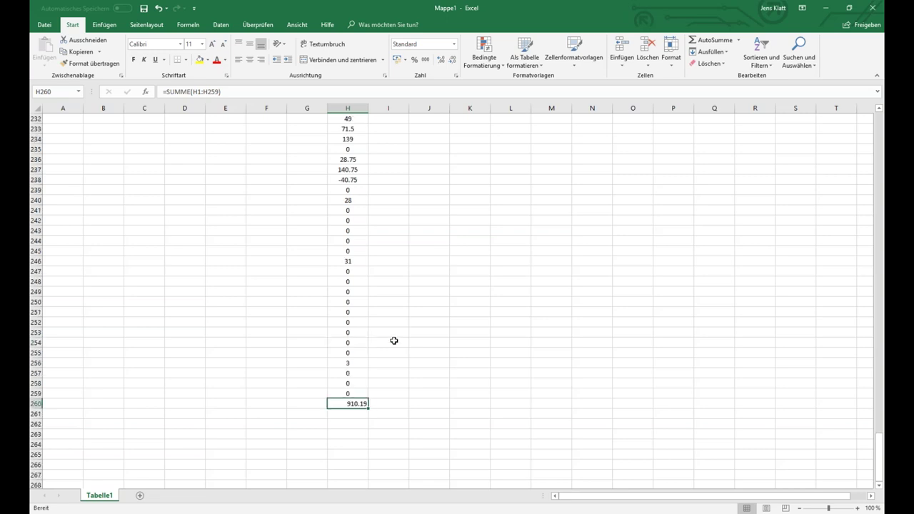
{"action": "scroll", "coordinate": [396, 338], "scroll_direction": "up", "scroll_amount": 19}
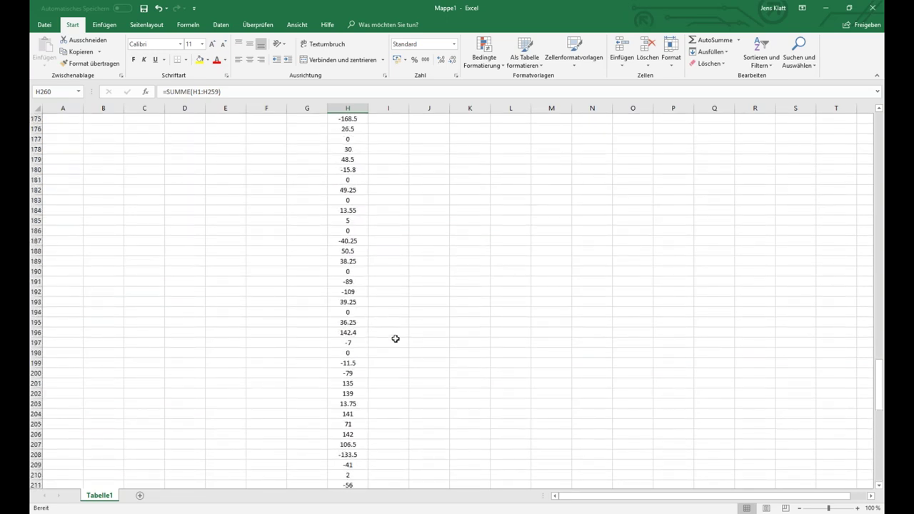
{"action": "scroll", "coordinate": [396, 338], "scroll_direction": "up", "scroll_amount": 3}
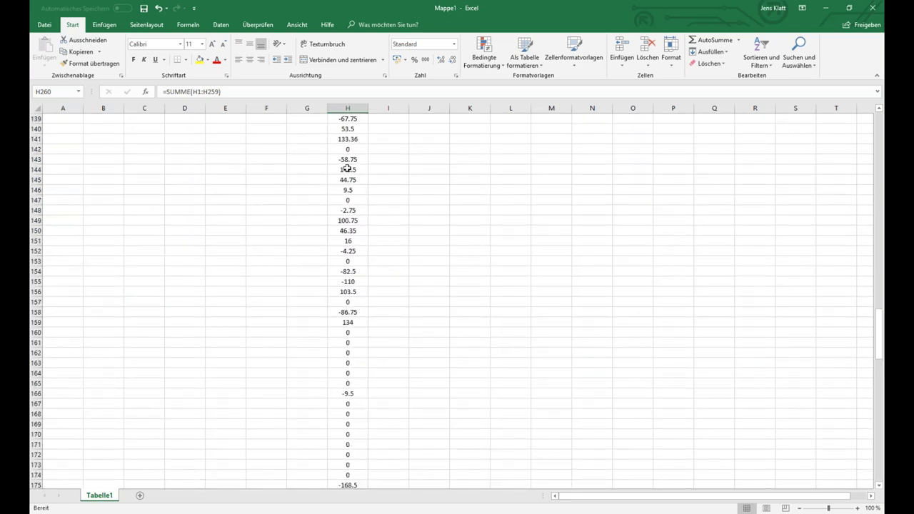
{"action": "scroll", "coordinate": [352, 245], "scroll_direction": "up", "scroll_amount": 7}
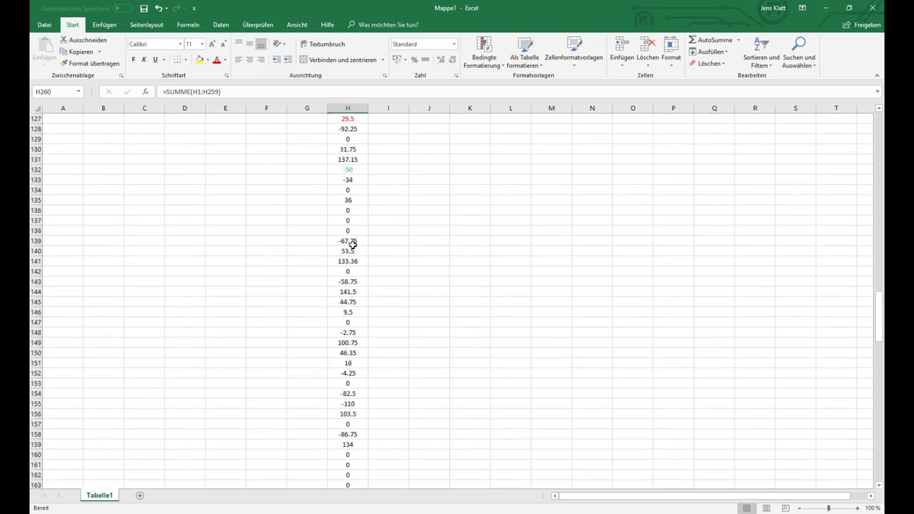
{"action": "scroll", "coordinate": [362, 290], "scroll_direction": "up", "scroll_amount": 11}
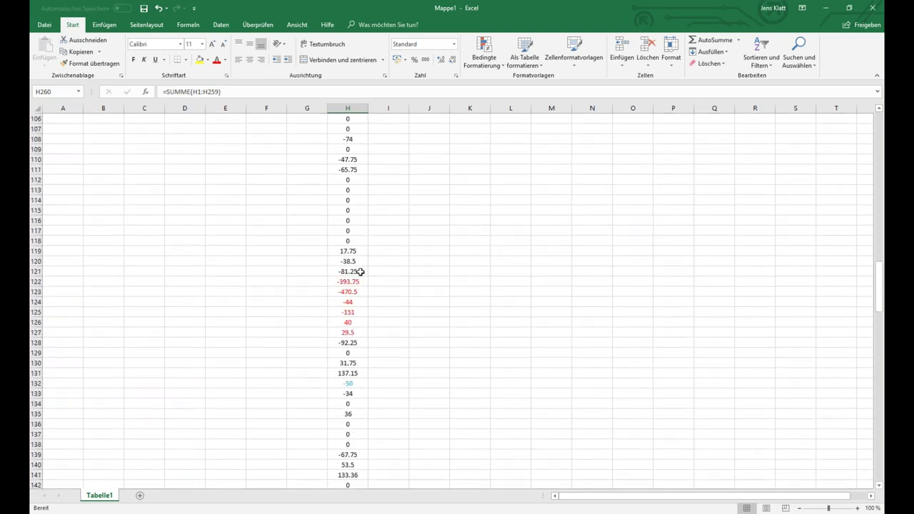
{"action": "scroll", "coordinate": [359, 267], "scroll_direction": "up", "scroll_amount": 18}
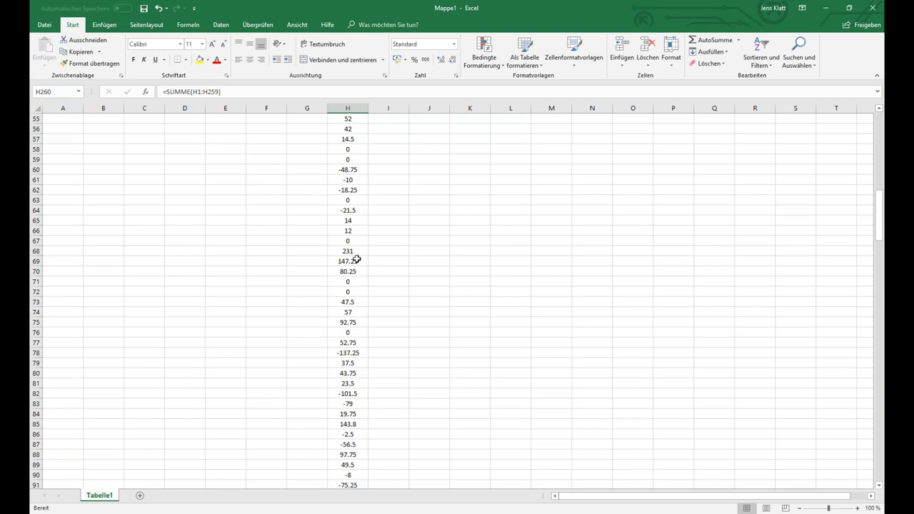
{"action": "scroll", "coordinate": [356, 259], "scroll_direction": "up", "scroll_amount": 6}
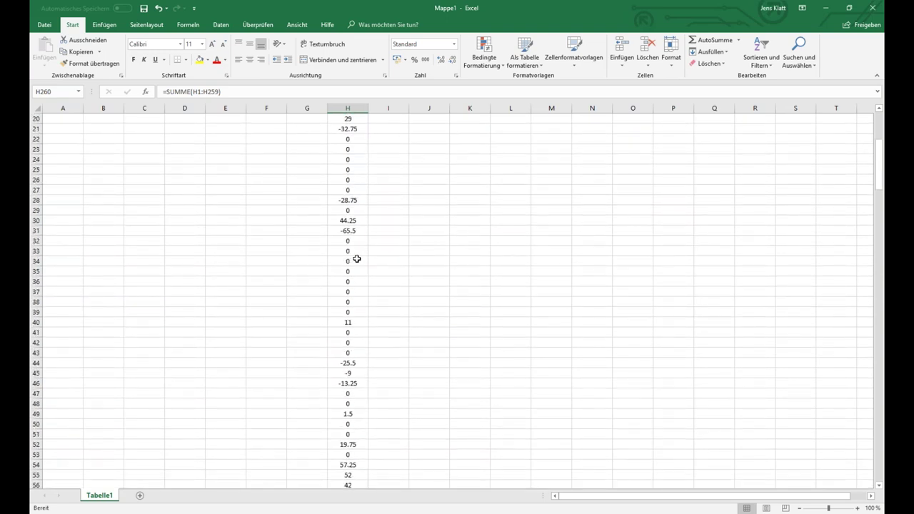
{"action": "scroll", "coordinate": [353, 232], "scroll_direction": "up", "scroll_amount": 1}
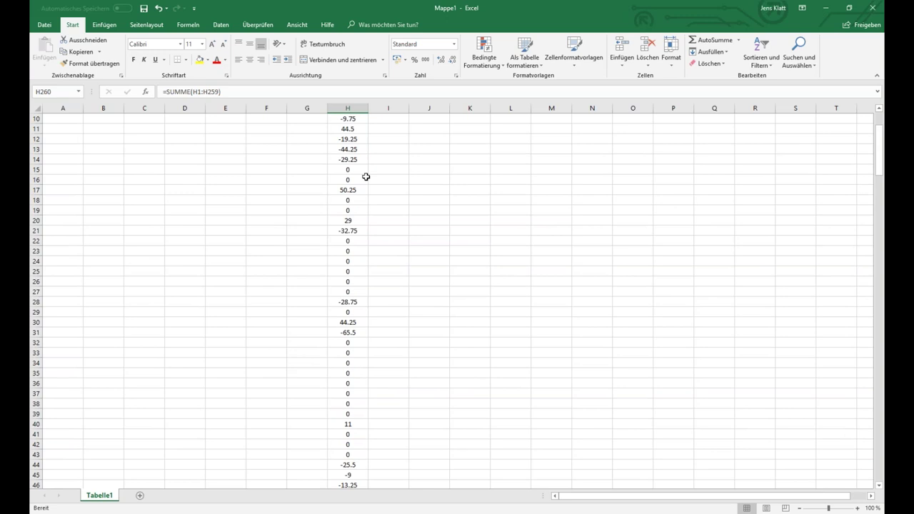
{"action": "scroll", "coordinate": [369, 179], "scroll_direction": "up", "scroll_amount": 1}
{"action": "scroll", "coordinate": [372, 180], "scroll_direction": "up", "scroll_amount": 3}
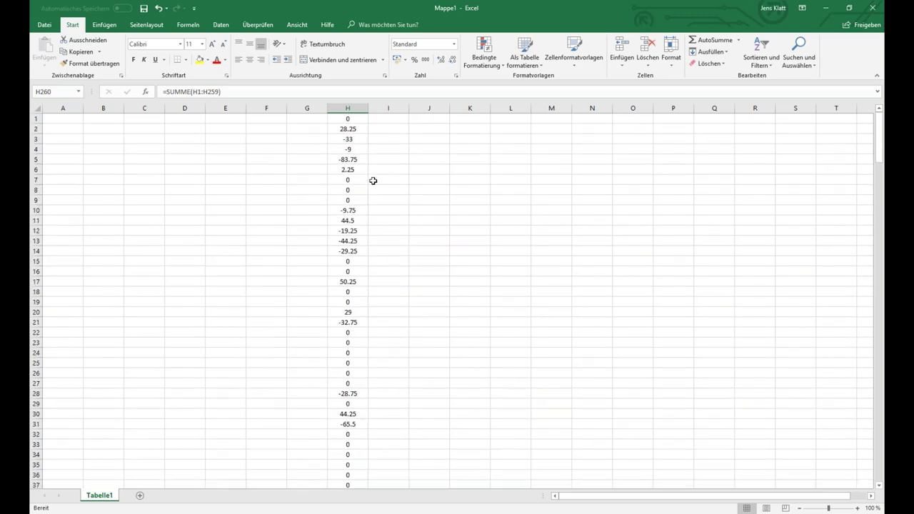
Select H15:H44 to examine that stretch of results, and review the remaining column H values down to the total in H260
{"action": "left_click_drag", "start_coordinate": [348, 202], "coordinate": [358, 333]}
{"action": "mouse_move", "coordinate": [371, 394]}
{"action": "left_mouse_down"}
{"action": "mouse_move", "coordinate": [350, 472]}
{"action": "mouse_move", "coordinate": [359, 379]}
{"action": "mouse_move", "coordinate": [362, 386]}
{"action": "left_mouse_up"}
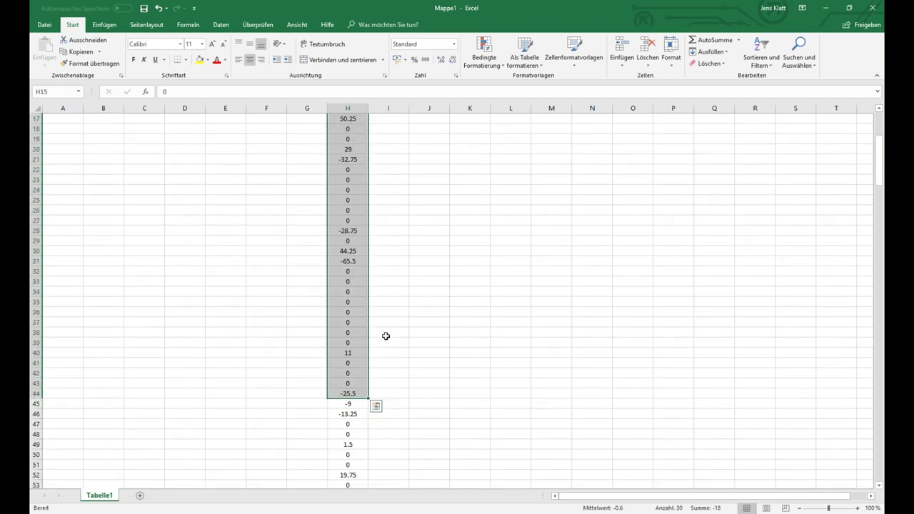
{"action": "scroll", "coordinate": [363, 249], "scroll_direction": "up", "scroll_amount": 2}
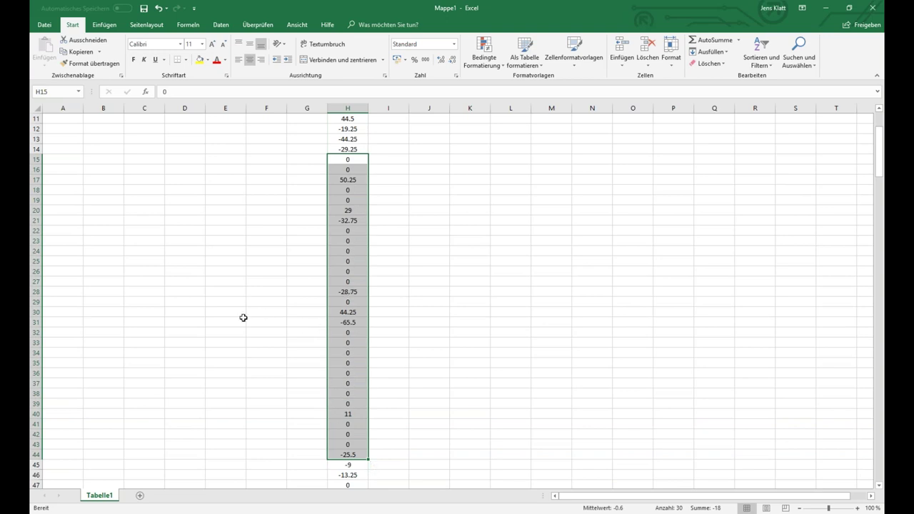
{"action": "scroll", "coordinate": [243, 317], "scroll_direction": "down", "scroll_amount": 1}
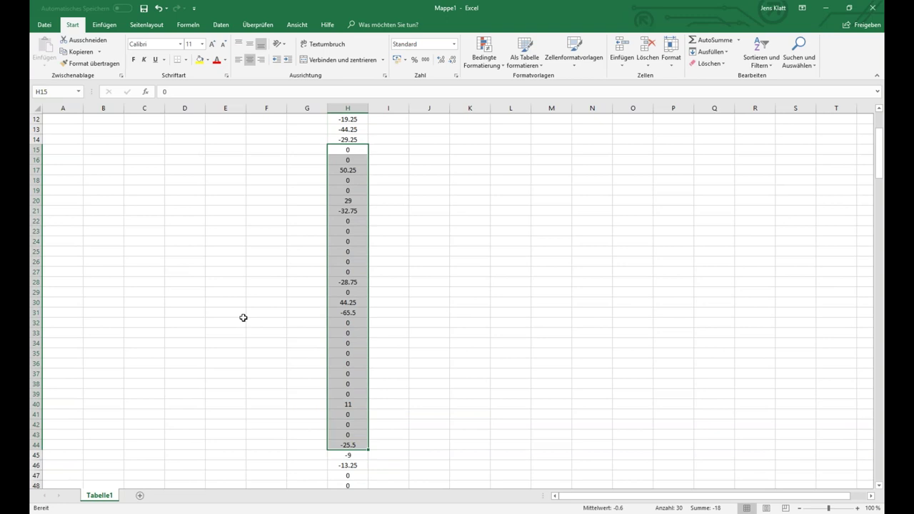
{"action": "scroll", "coordinate": [243, 317], "scroll_direction": "down", "scroll_amount": 20}
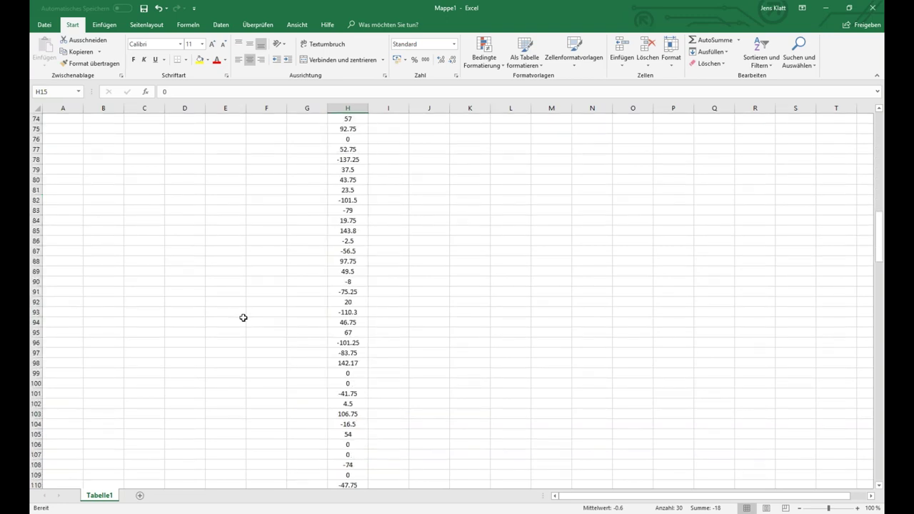
{"action": "scroll", "coordinate": [243, 317], "scroll_direction": "down", "scroll_amount": 20}
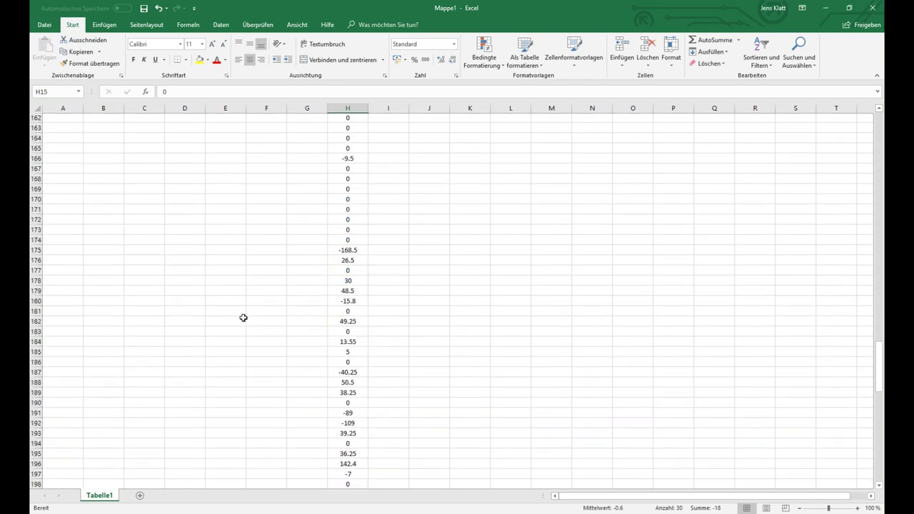
{"action": "scroll", "coordinate": [243, 317], "scroll_direction": "down", "scroll_amount": 8}
{"action": "scroll", "coordinate": [255, 308], "scroll_direction": "up", "scroll_amount": 2}
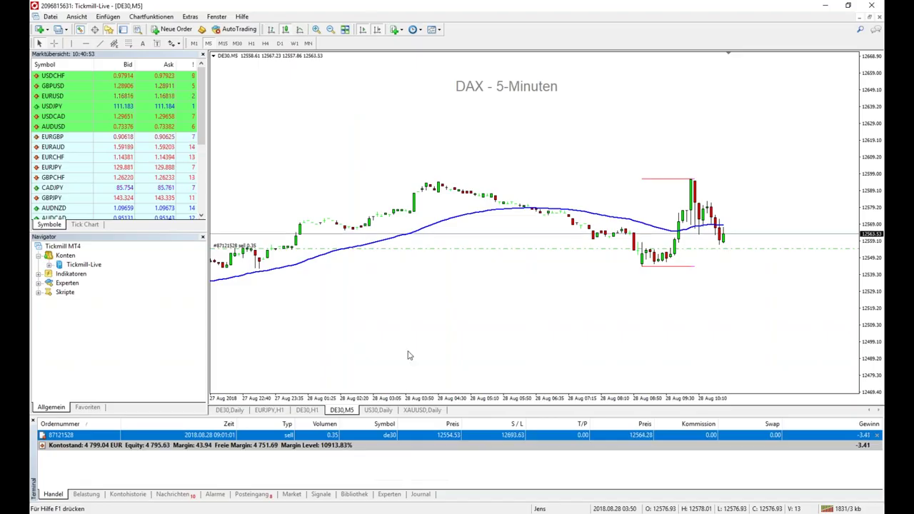
Switch to MetaTrader and inspect the DE30 daily chart up to its latest August 2018 candles, minimizing the Excel workbook
{"action": "key", "text": "ctrl+F6"}
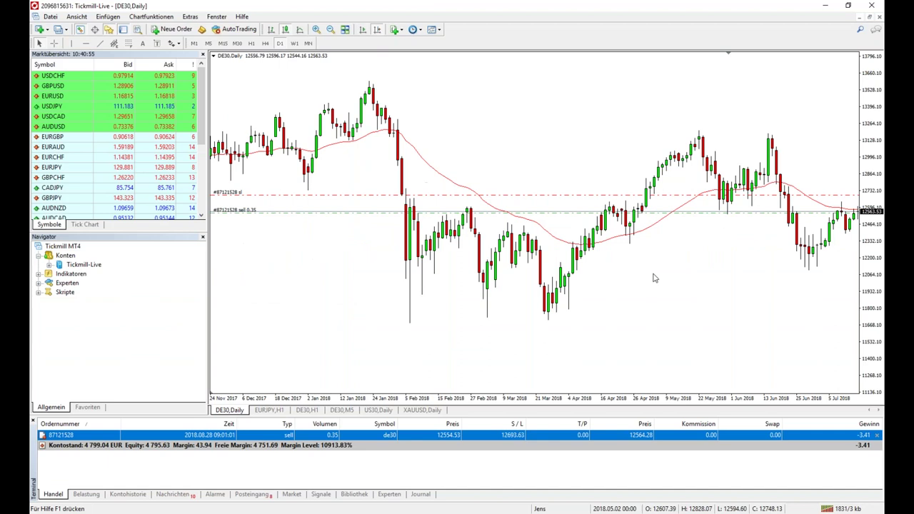
{"action": "left_click_drag", "start_coordinate": [654, 278], "coordinate": [378, 309]}
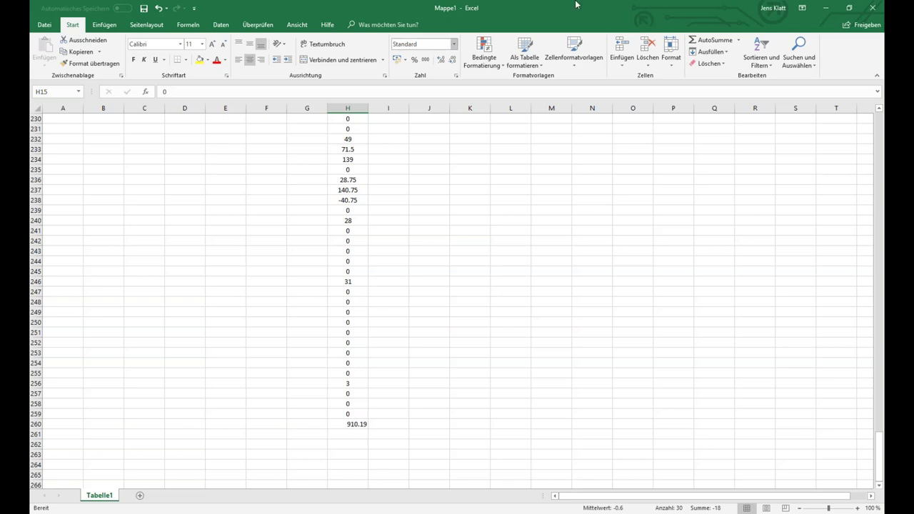
{"action": "left_click", "coordinate": [825, 8]}
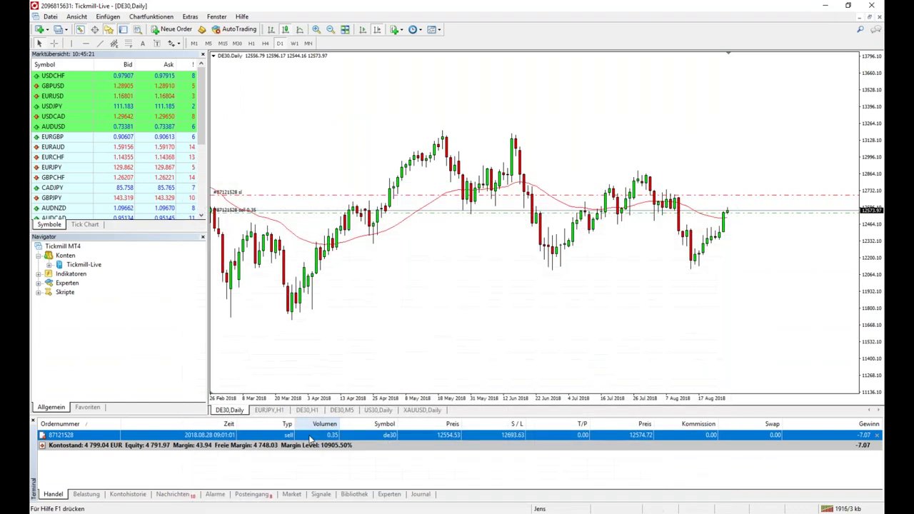
Inspect the morning range on the DE30 5-minute chart with the crosshair, consult the Word trade plan, and return to MetaTrader
{"action": "left_click", "coordinate": [342, 410]}
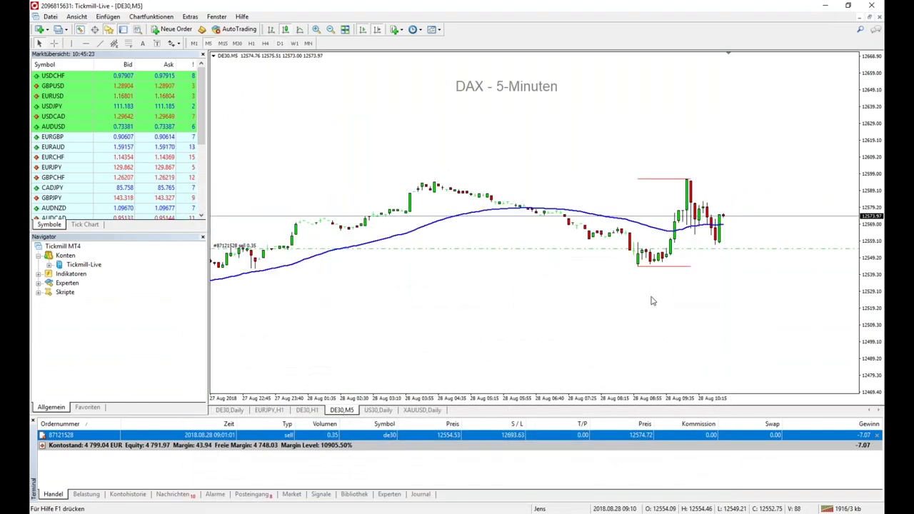
{"action": "middle_click", "coordinate": [716, 245]}
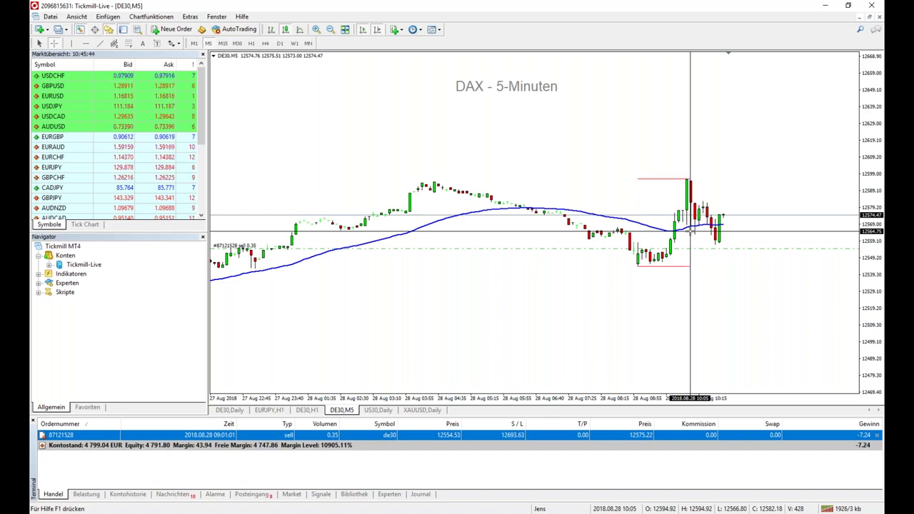
{"action": "key", "text": "alt+Tab"}
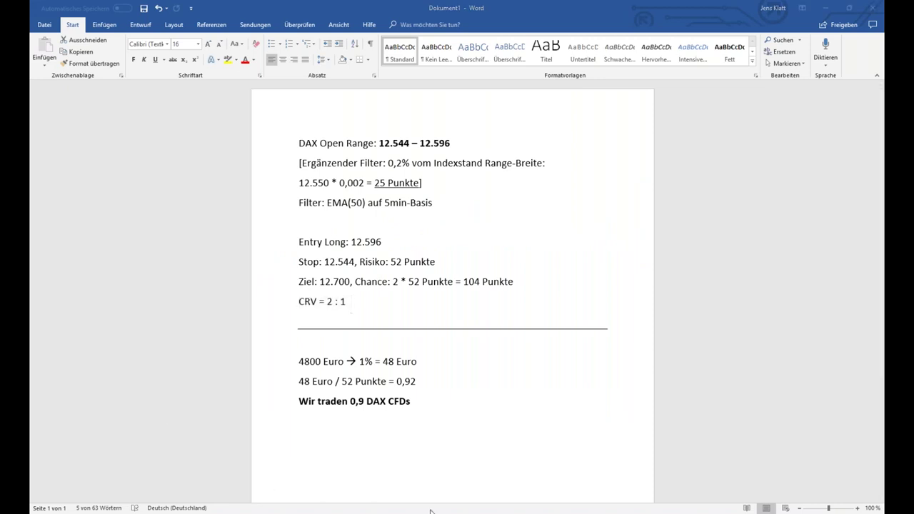
{"action": "mouse_move", "coordinate": [391, 513]}
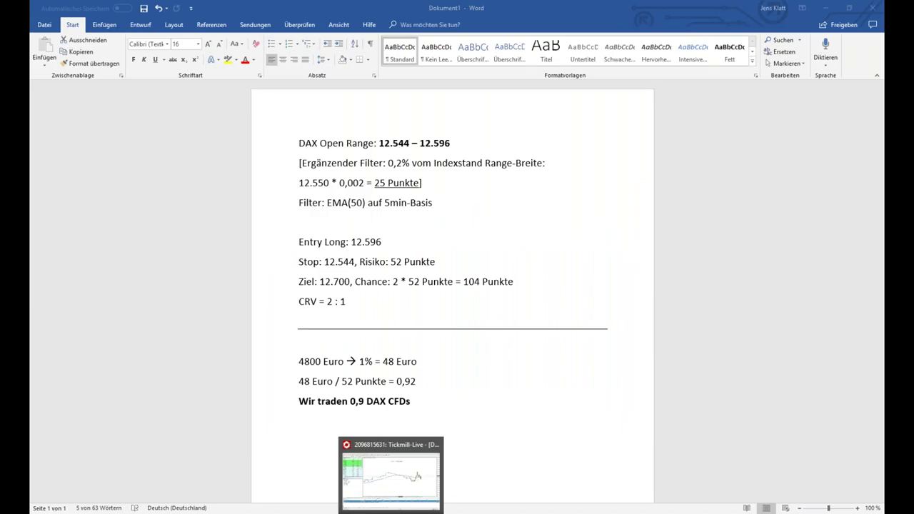
{"action": "left_click", "coordinate": [391, 474]}
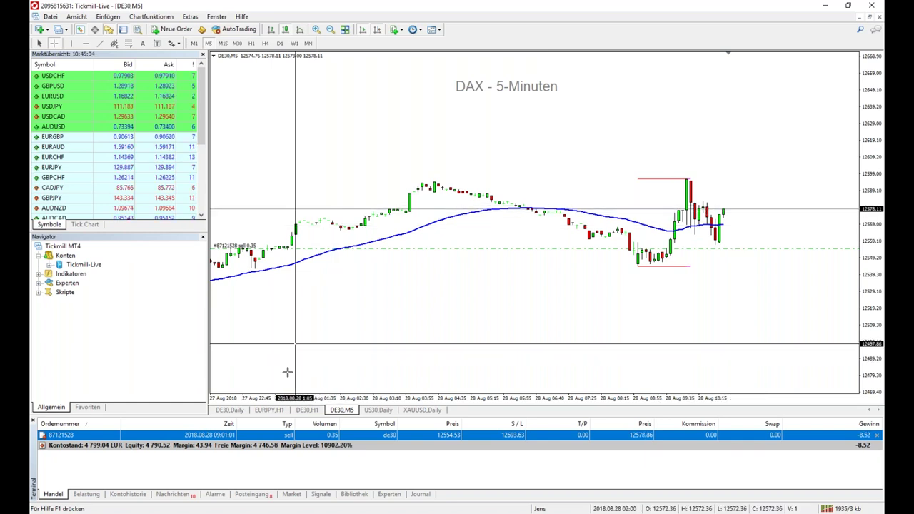
Open the DE30 daily chart and examine the latest candles and the late July 2018 price action relative to the moving average
{"action": "left_click", "coordinate": [227, 409]}
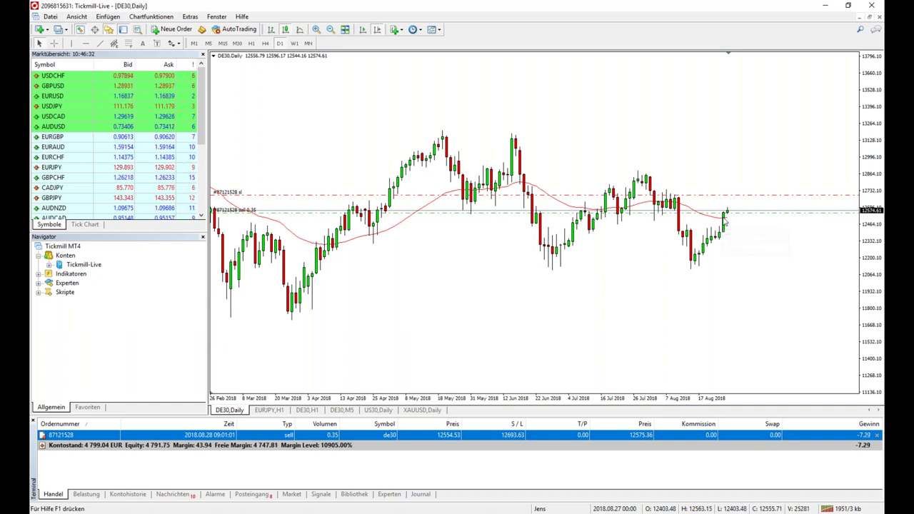
{"action": "mouse_move", "coordinate": [723, 223]}
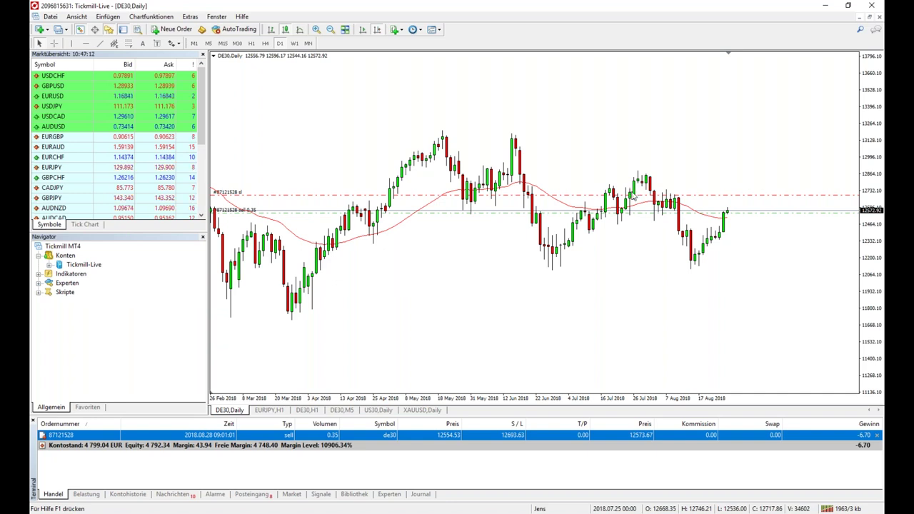
{"action": "mouse_move", "coordinate": [728, 219]}
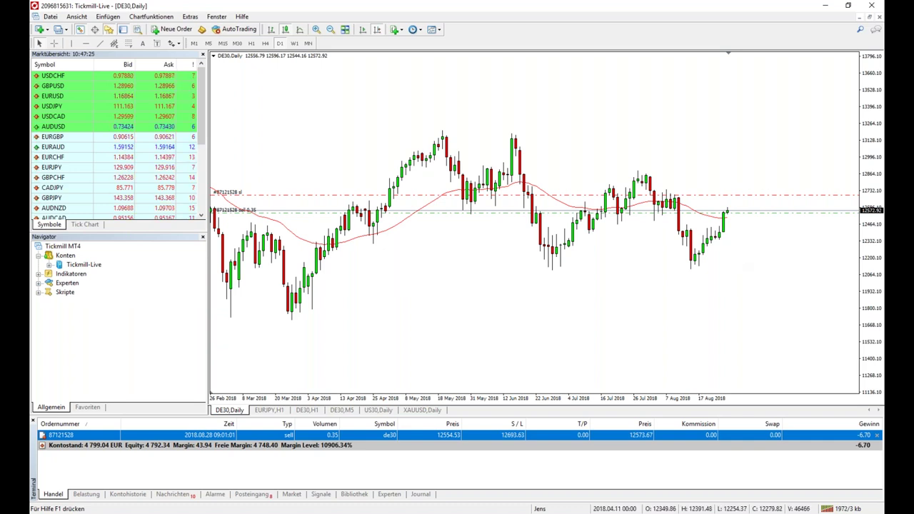
Bring up the DE30 5-minute chart and switch to the running PowerPoint slide show with the strategy parameters
{"action": "left_click", "coordinate": [340, 410]}
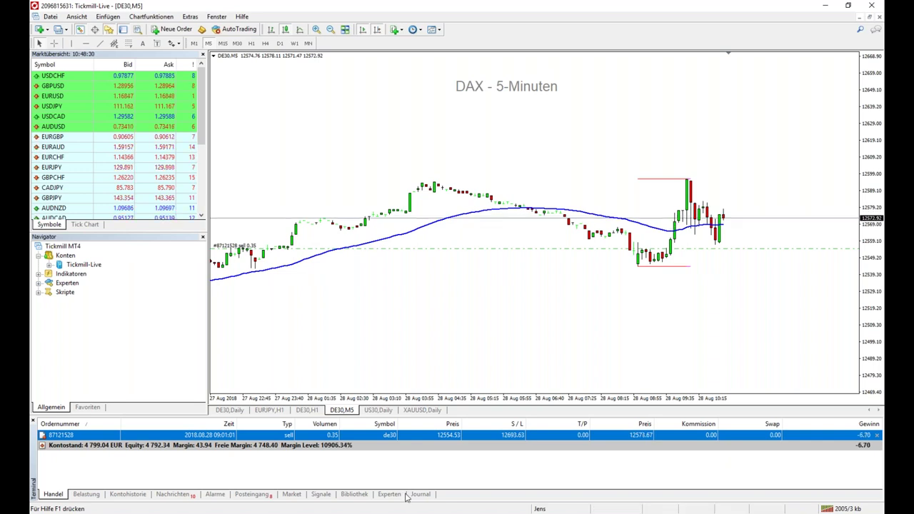
{"action": "left_click", "coordinate": [318, 513]}
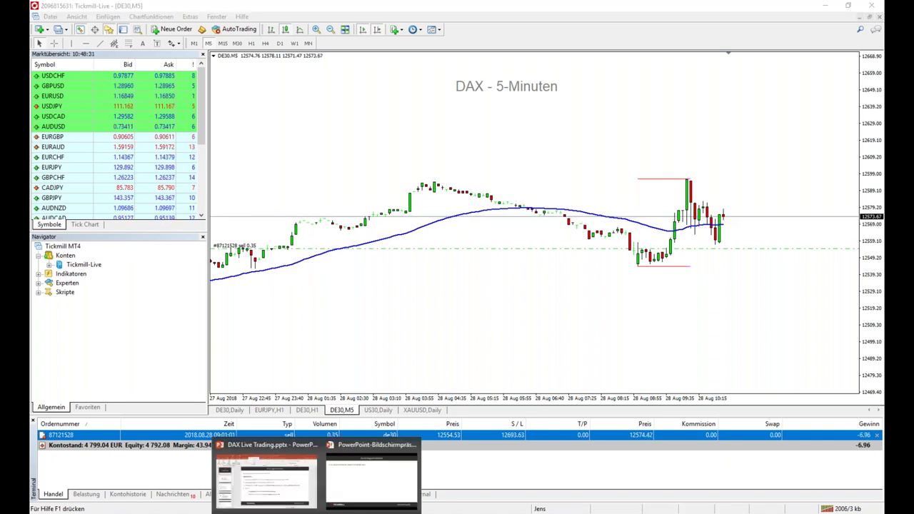
{"action": "left_click", "coordinate": [371, 477]}
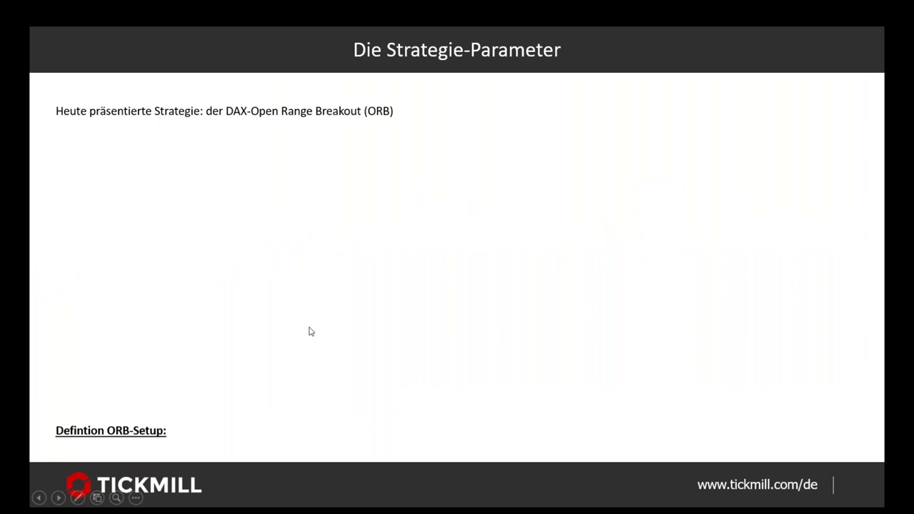
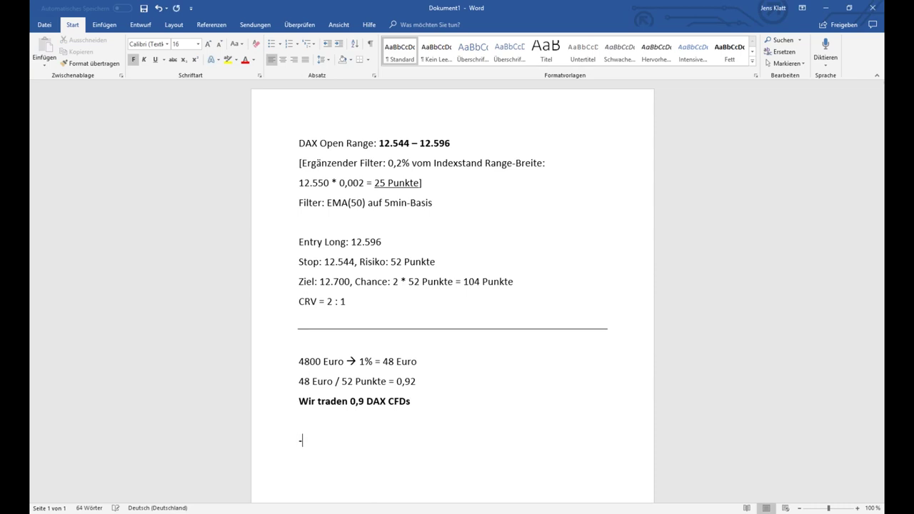
In the Word trade plan, add a horizontal rule and the lines "DAX (XETRA): 09:00 – 17:30 Uhr (MEZ)" and "FDAX (EUREX): 08:00 – 22:00 Uhr (MEZ)"
{"action": "key", "text": "Return"}
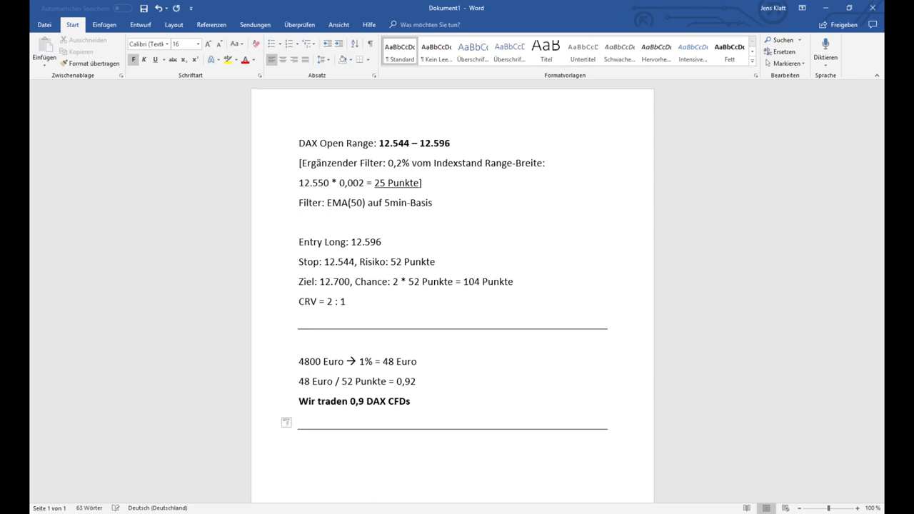
{"action": "type", "text": "DAX (XETRA):"}
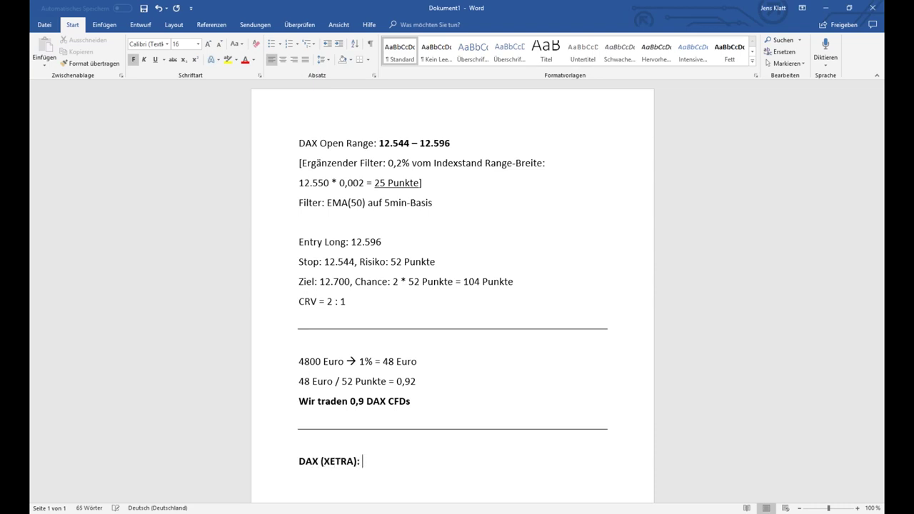
{"action": "type", "text": " 09:00 - 17:30 Uhr ("}
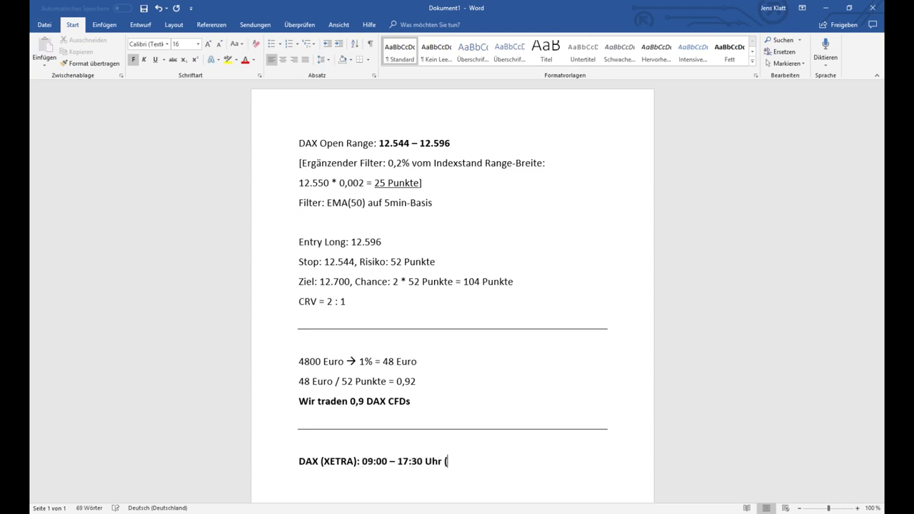
{"action": "type", "text": "MEZ)FDAX (EUREX"}
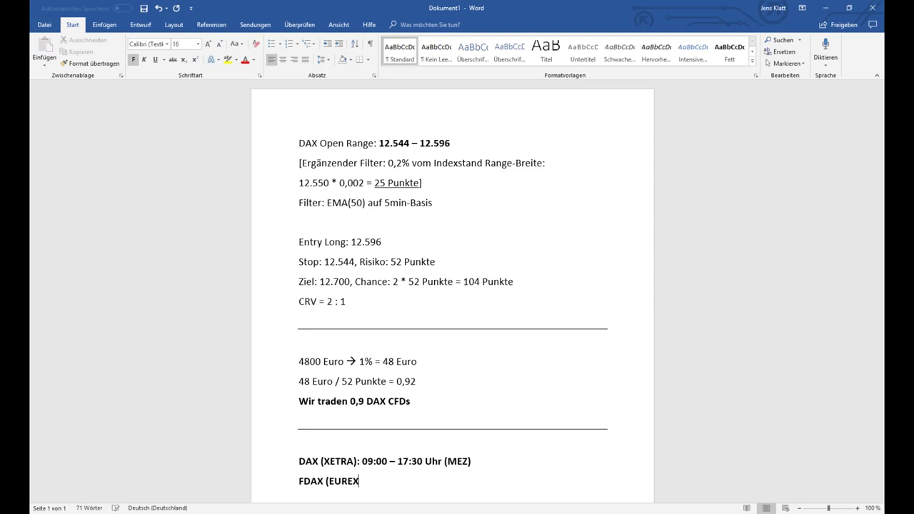
{"action": "type", "text": "): 08:00 - 22:00 Uh"}
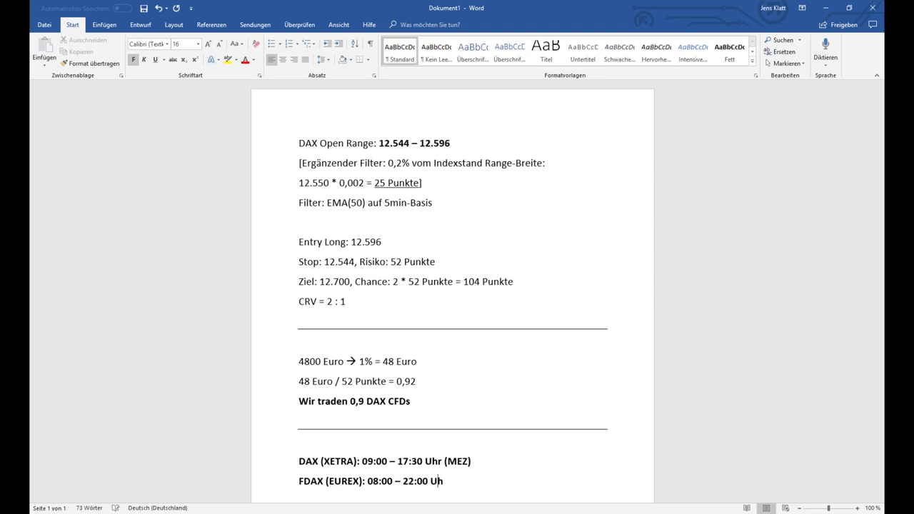
{"action": "type", "text": "r (MEZ)"}
Highlight the FDAX (EUREX) and DAX (XETRA) trading-hours lines in turn to compare them
{"action": "scroll", "coordinate": [329, 351], "scroll_direction": "down", "scroll_amount": 3}
{"action": "left_click", "coordinate": [272, 386]}
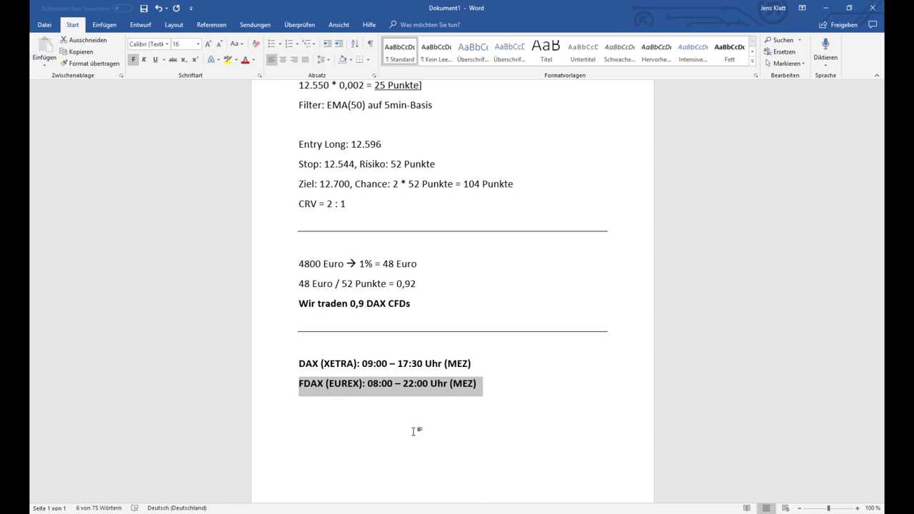
{"action": "left_click", "coordinate": [274, 366]}
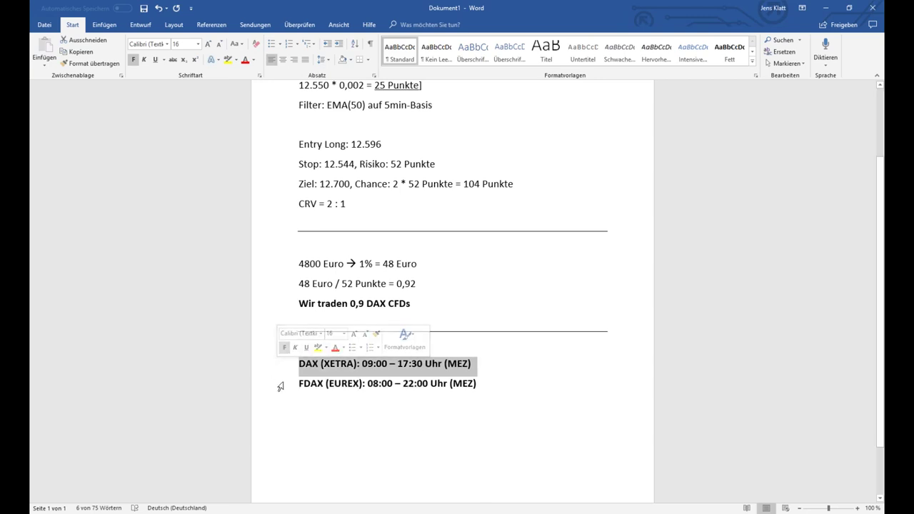
{"action": "left_click", "coordinate": [274, 389]}
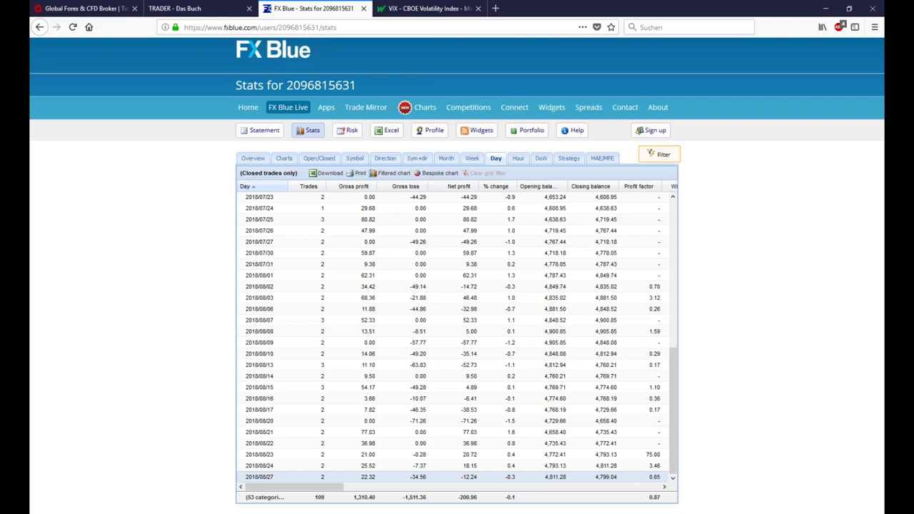
Look at the Tickmill homepage in the browser and minimize the browser window to return to the trade plan
{"action": "left_click", "coordinate": [82, 8]}
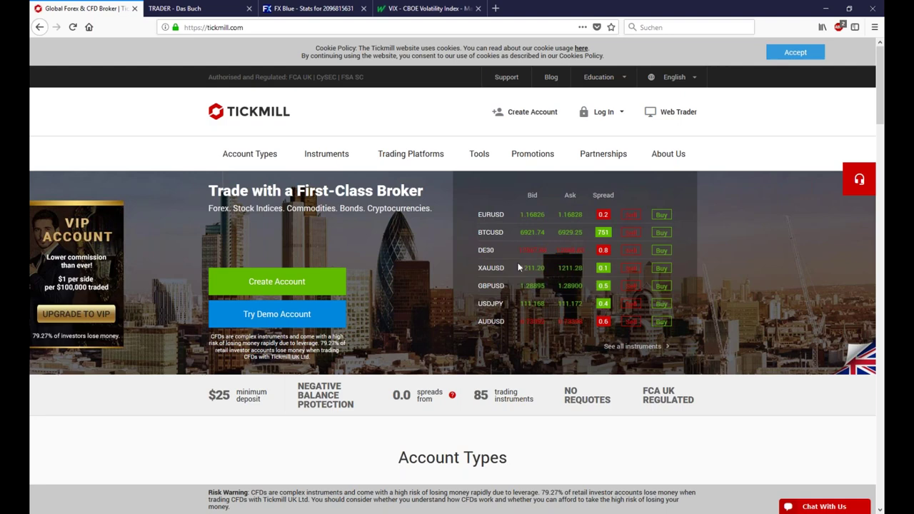
{"action": "mouse_move", "coordinate": [331, 148]}
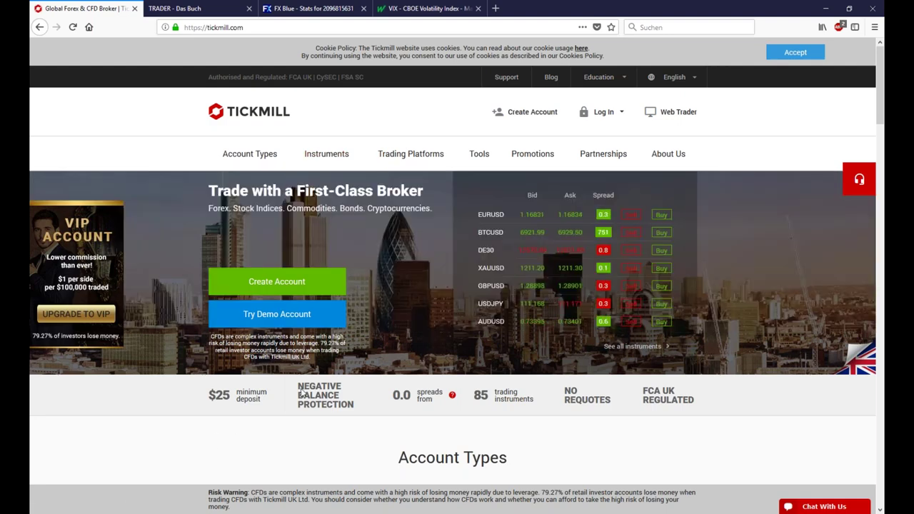
{"action": "left_click", "coordinate": [824, 8]}
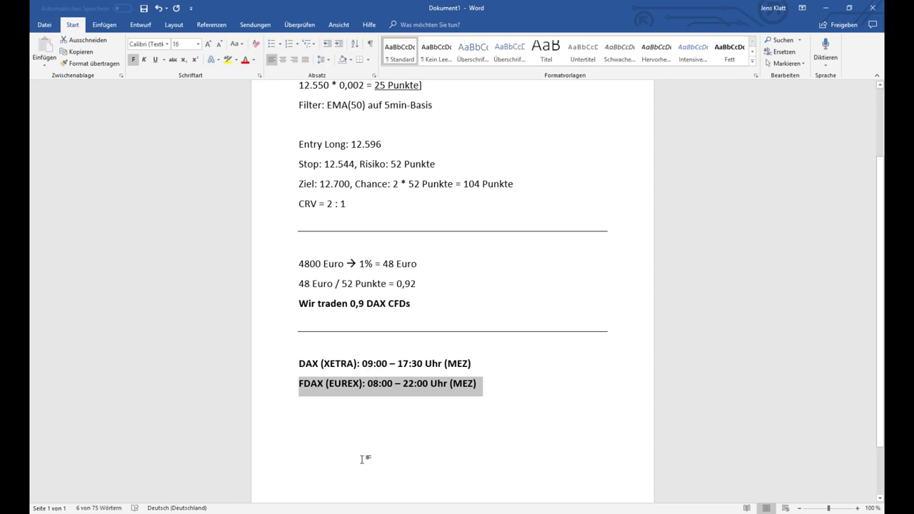
Highlight the FDAX opening time 08:00 and the XETRA times 09:00 and 17:30 Uhr in the trading-hours lines
{"action": "left_click", "coordinate": [378, 393]}
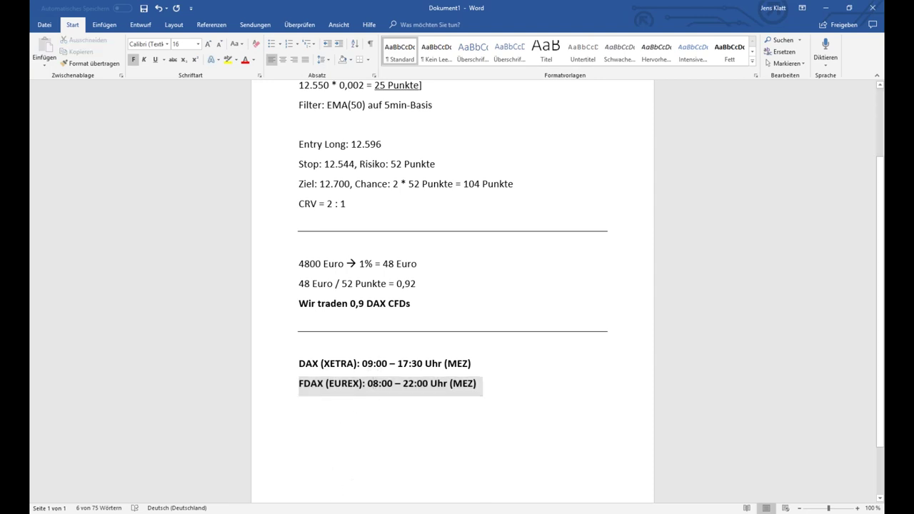
{"action": "left_click_drag", "start_coordinate": [369, 384], "coordinate": [394, 386]}
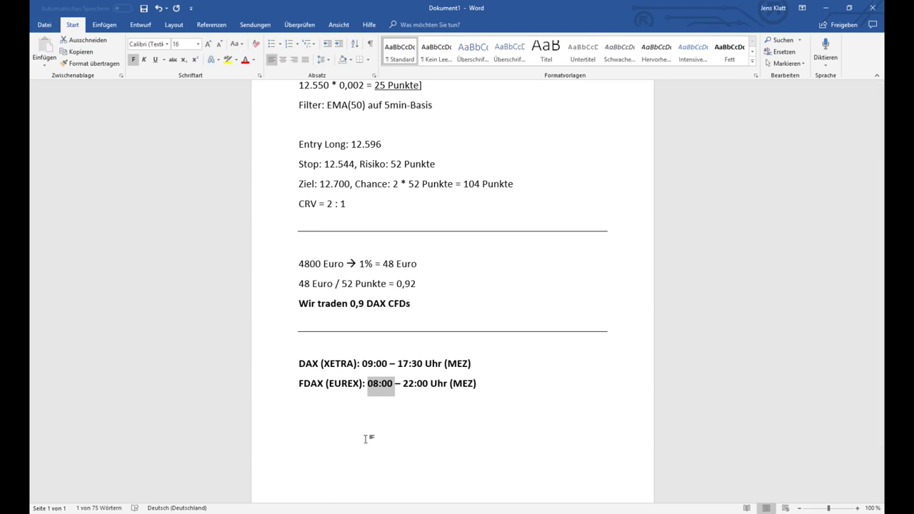
{"action": "left_click_drag", "start_coordinate": [362, 364], "coordinate": [385, 365]}
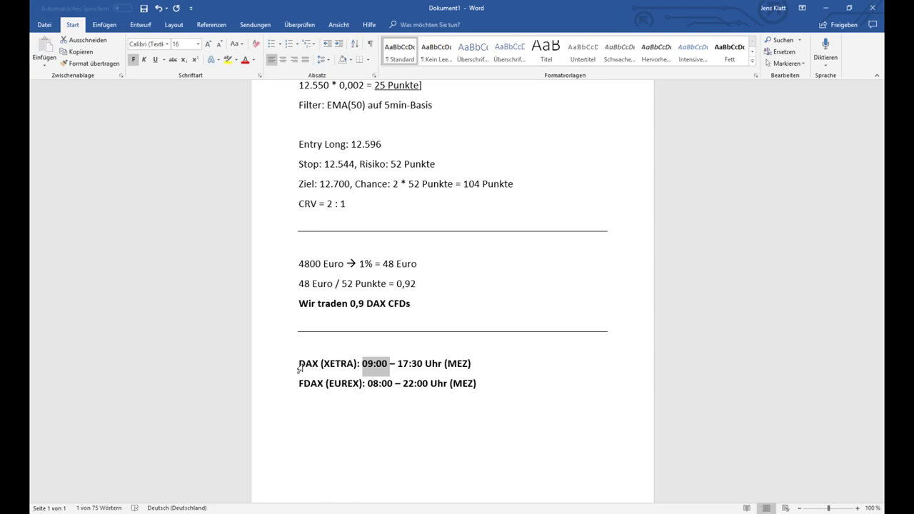
{"action": "left_click_drag", "start_coordinate": [397, 365], "coordinate": [433, 370]}
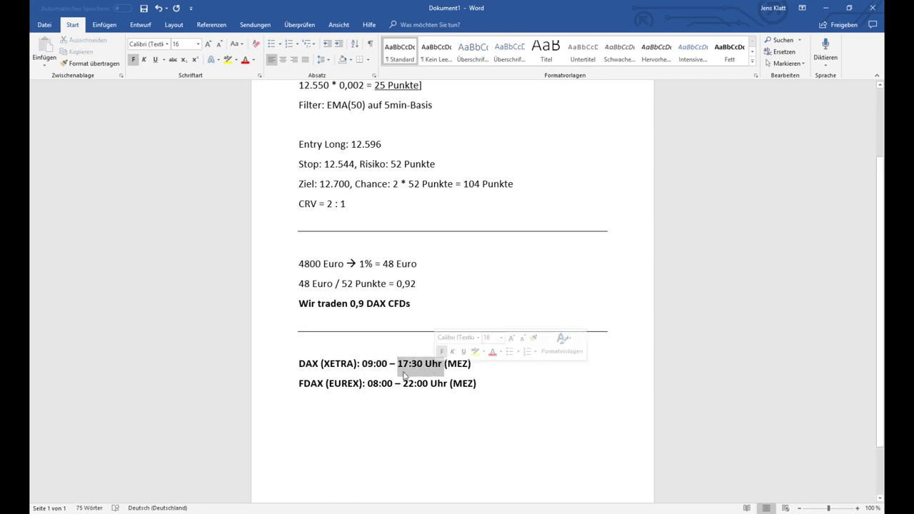
{"action": "left_click_drag", "start_coordinate": [362, 365], "coordinate": [387, 369]}
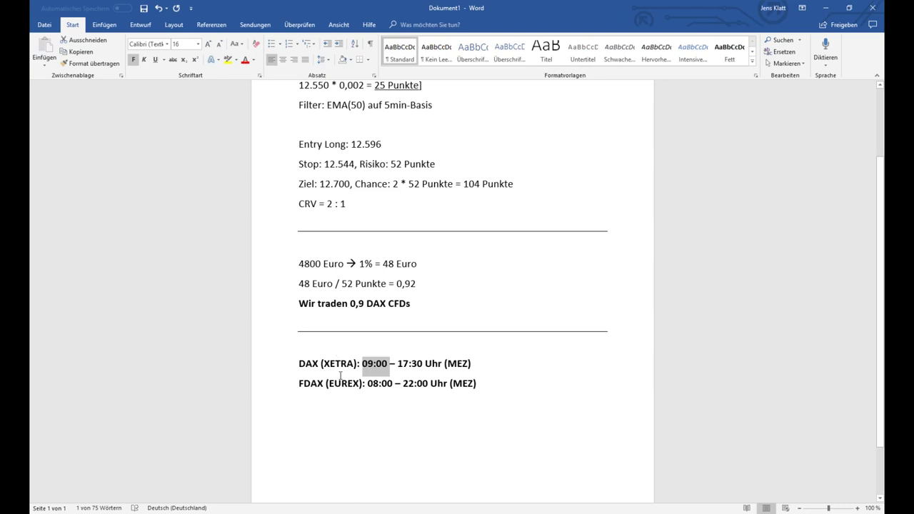
Switch to MetaTrader and inspect the DE30 5-minute chart with the crosshair, from 28 August back to the 27 August open range
{"action": "key", "text": "alt+Tab"}
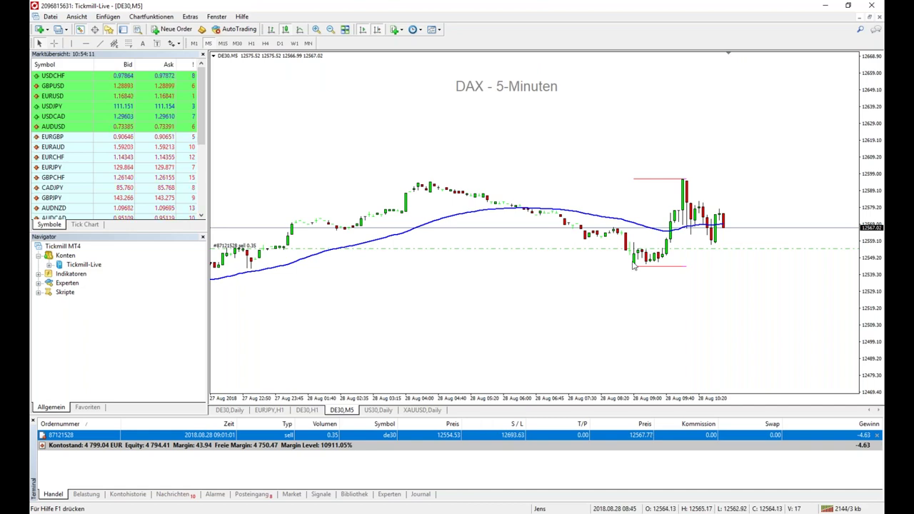
{"action": "middle_click", "coordinate": [685, 203]}
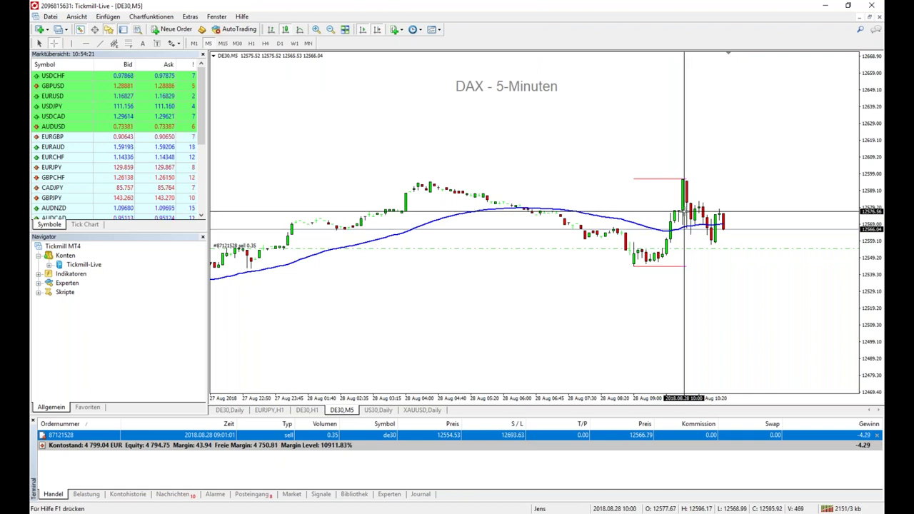
{"action": "scroll", "coordinate": [536, 253], "scroll_direction": "down", "scroll_amount": 5}
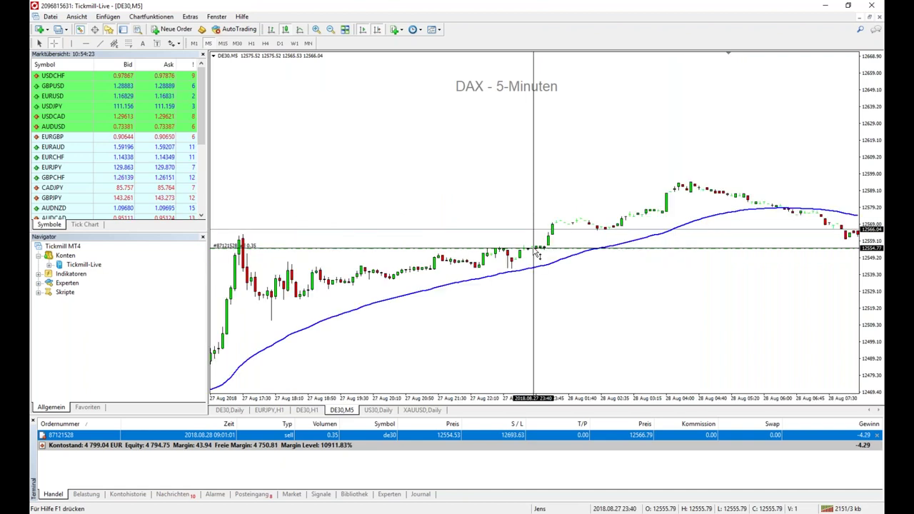
{"action": "scroll", "coordinate": [536, 253], "scroll_direction": "up", "scroll_amount": 5}
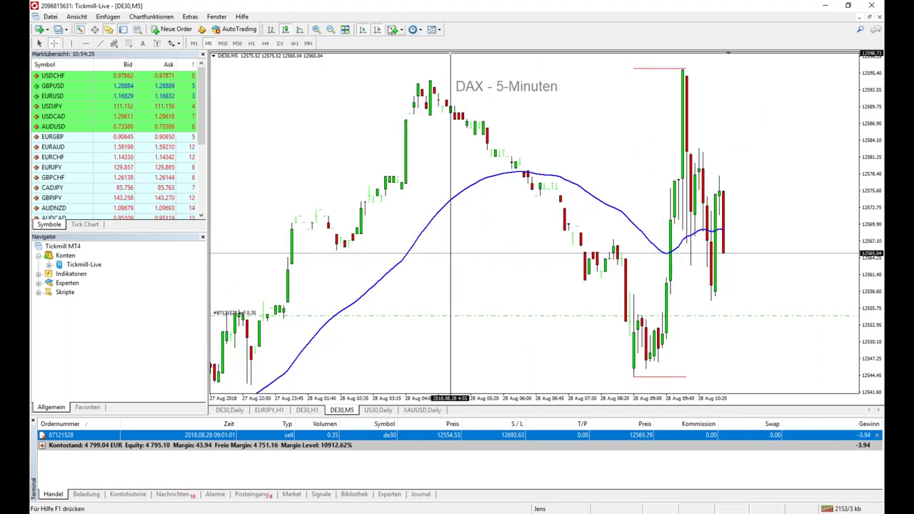
{"action": "scroll", "coordinate": [398, 245], "scroll_direction": "down", "scroll_amount": 5}
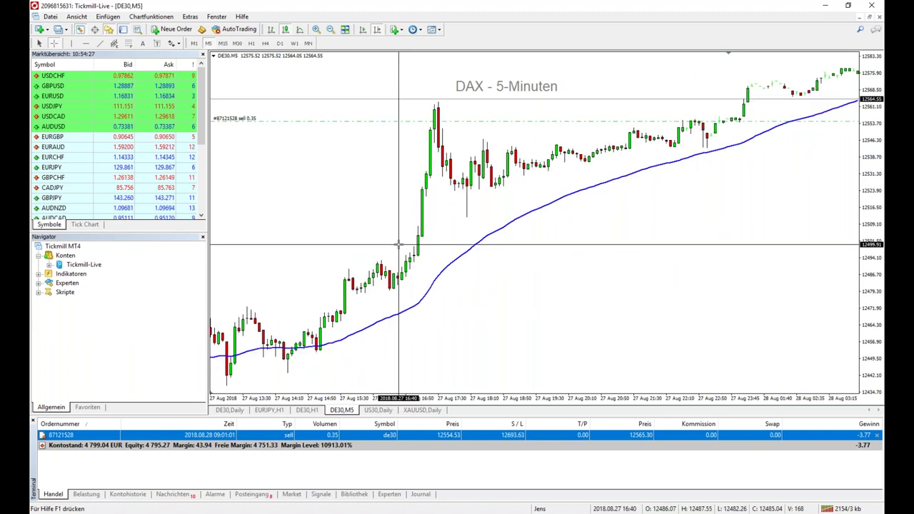
{"action": "scroll", "coordinate": [434, 261], "scroll_direction": "down", "scroll_amount": 5}
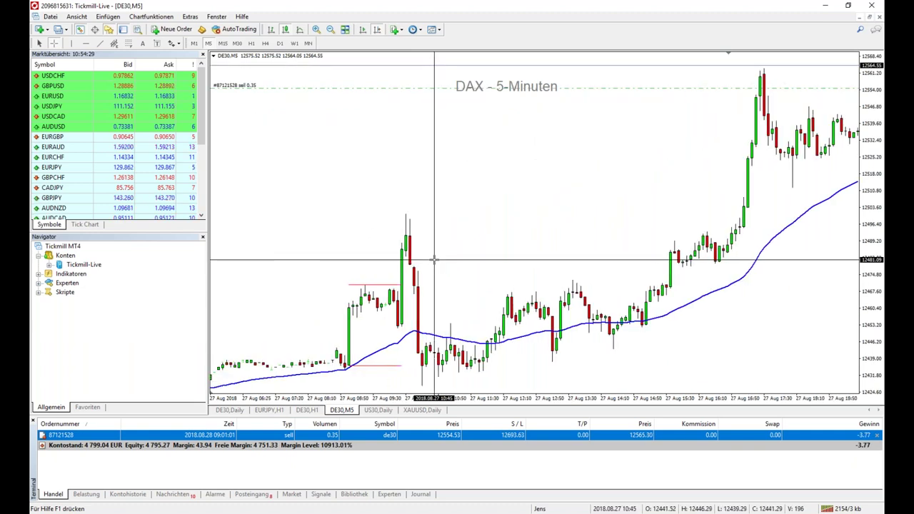
Examine the 24 August open range and breakout on the DE30 5-minute chart, and return to the latest candles with a compressed price scale
{"action": "scroll", "coordinate": [401, 305], "scroll_direction": "down", "scroll_amount": 8}
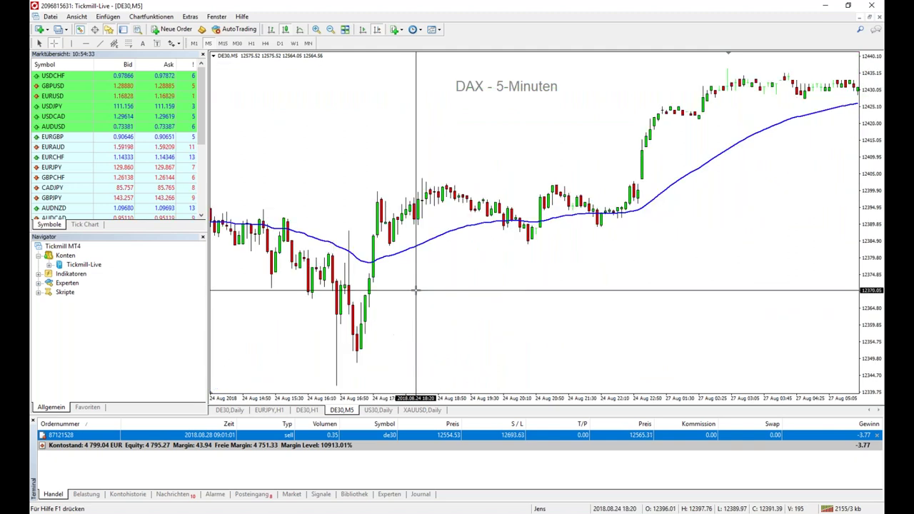
{"action": "scroll", "coordinate": [414, 296], "scroll_direction": "down", "scroll_amount": 2}
{"action": "scroll", "coordinate": [413, 303], "scroll_direction": "down", "scroll_amount": 8}
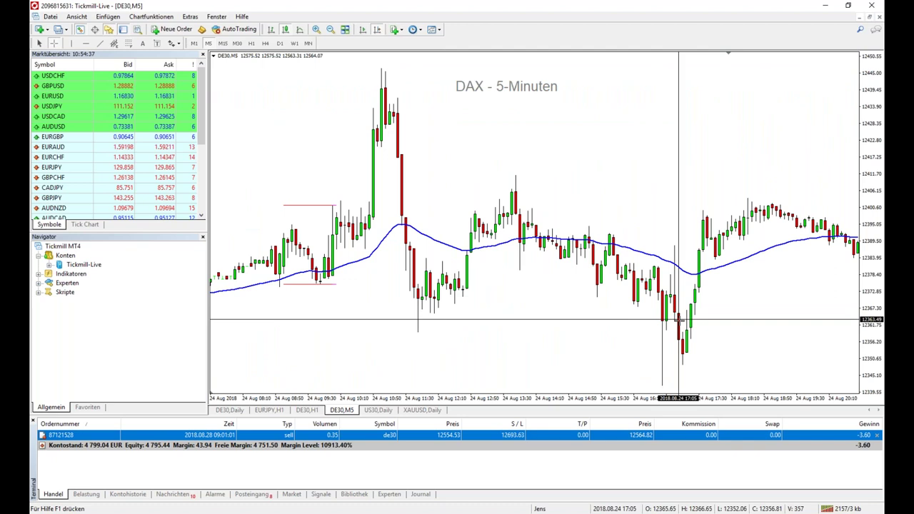
{"action": "scroll", "coordinate": [515, 303], "scroll_direction": "down", "scroll_amount": 2}
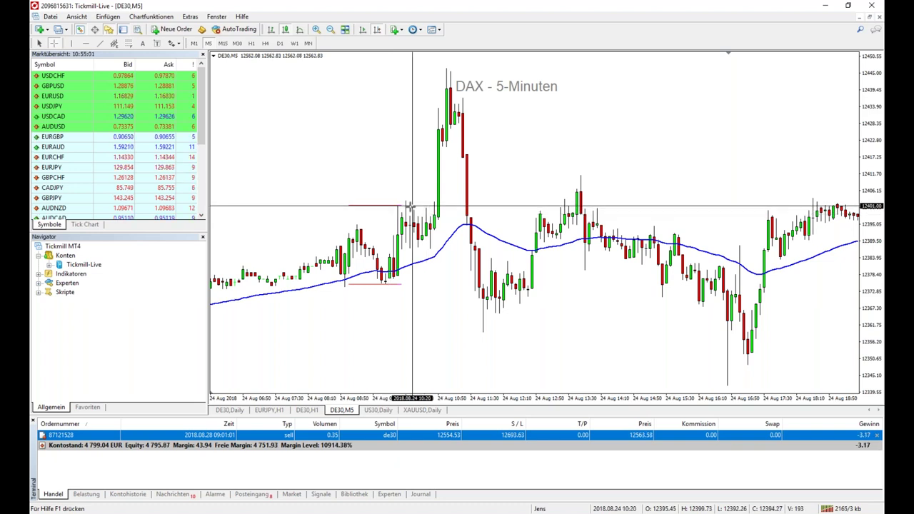
{"action": "mouse_move", "coordinate": [393, 212]}
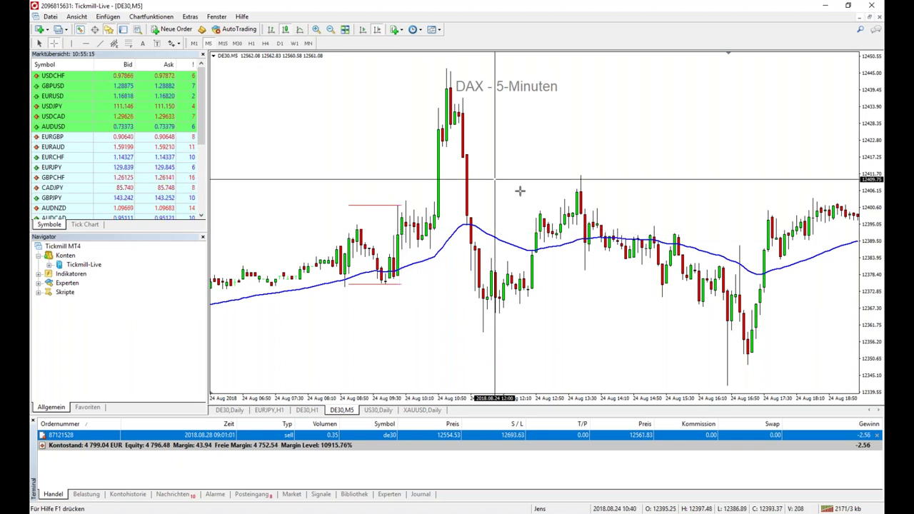
{"action": "scroll", "coordinate": [724, 302], "scroll_direction": "down", "scroll_amount": 15}
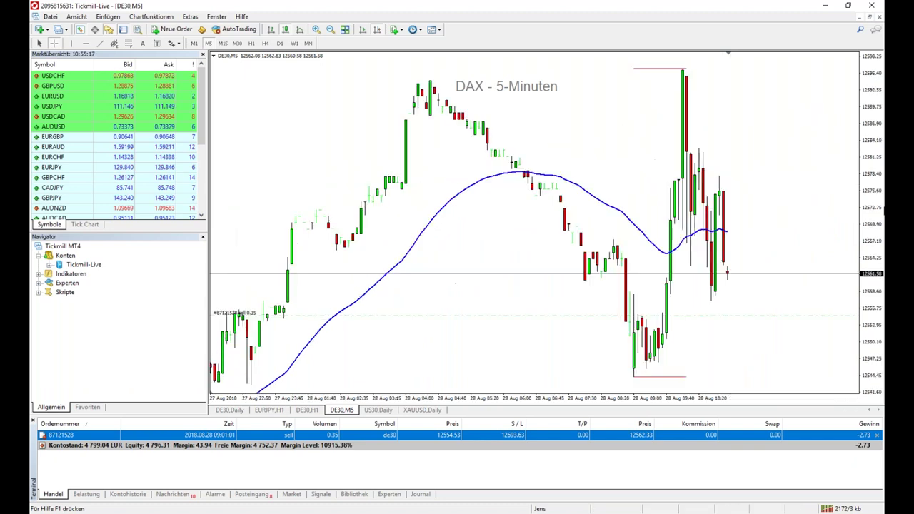
{"action": "left_click_drag", "start_coordinate": [877, 153], "coordinate": [877, 203]}
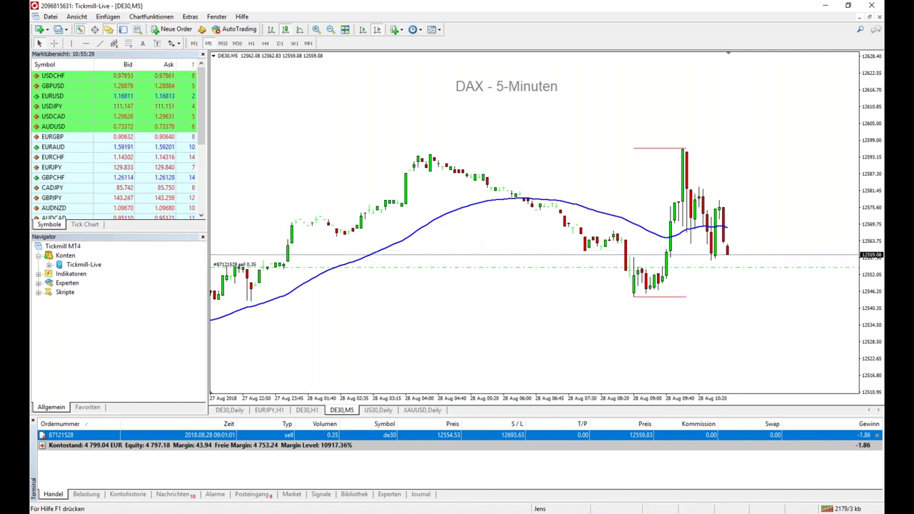
Switch to the PowerPoint slide show and reveal point 3 of the ORB setup definition
{"action": "left_click", "coordinate": [357, 479]}
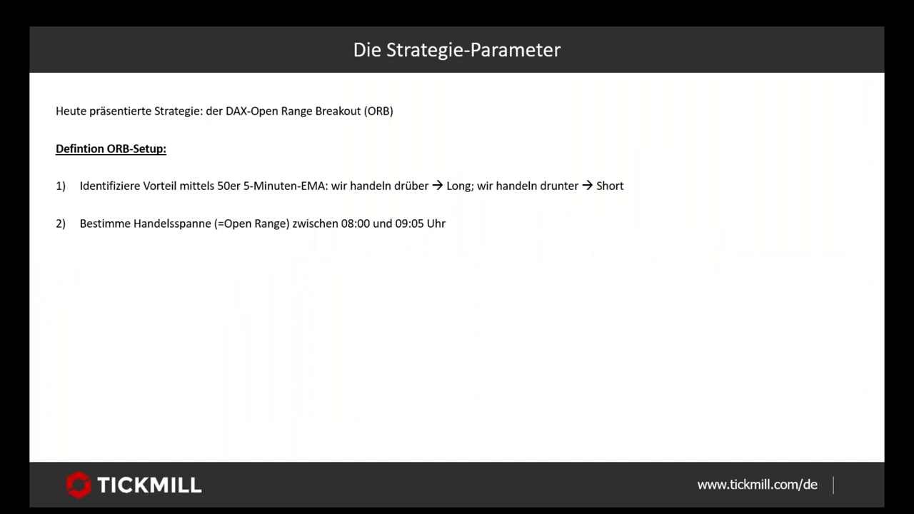
{"action": "key", "text": "Right"}
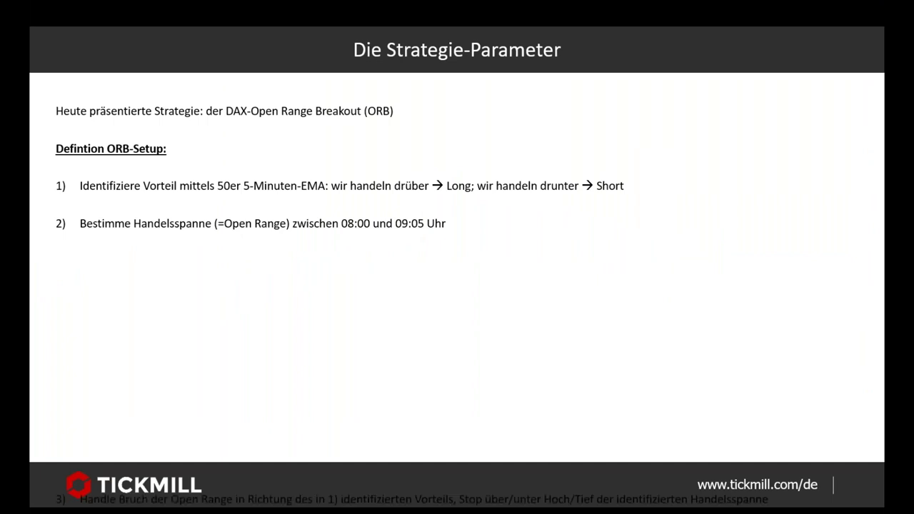
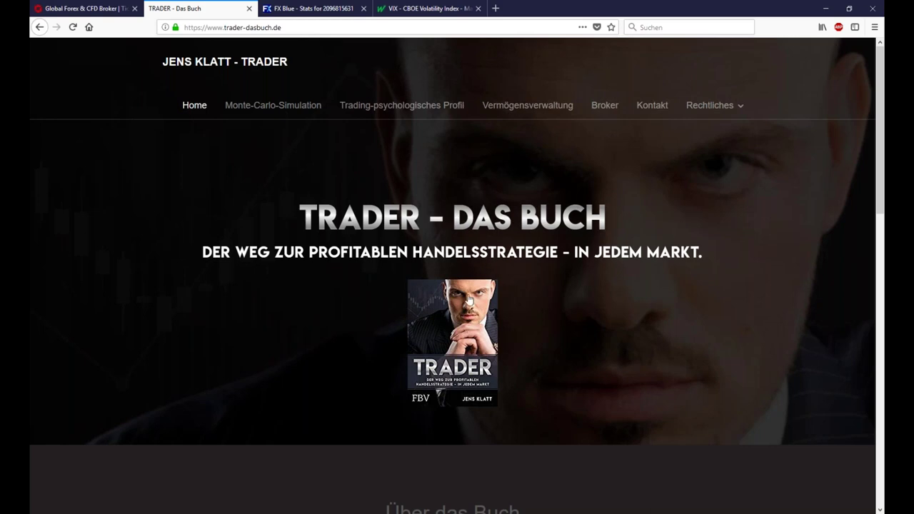
Browse the trader-dasbuch.de home page down to the book's purchase section and return to its header
{"action": "scroll", "coordinate": [461, 245], "scroll_direction": "down", "scroll_amount": 1}
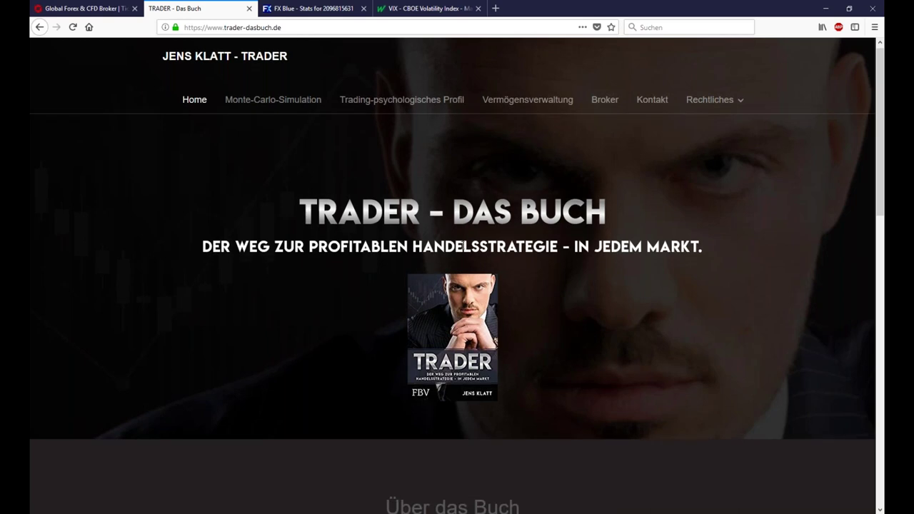
{"action": "scroll", "coordinate": [461, 245], "scroll_direction": "down", "scroll_amount": 5}
{"action": "scroll", "coordinate": [468, 342], "scroll_direction": "down", "scroll_amount": 3}
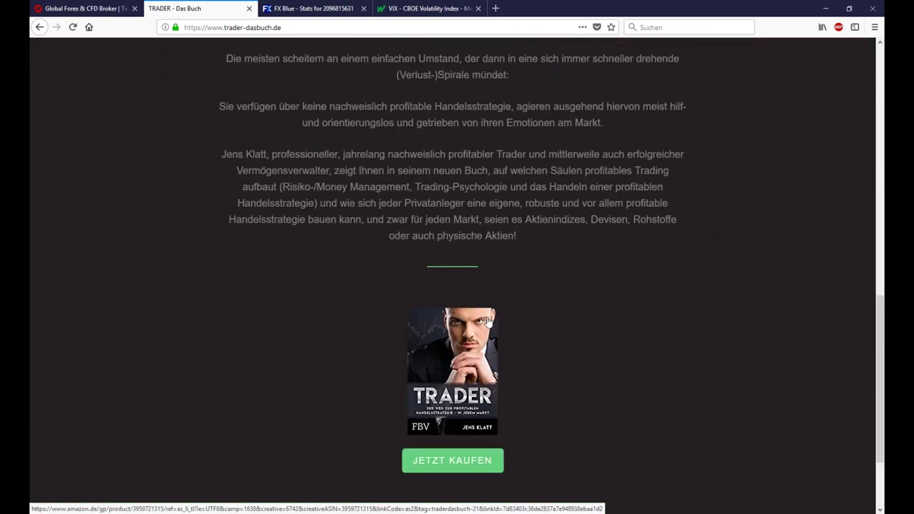
{"action": "scroll", "coordinate": [488, 323], "scroll_direction": "up", "scroll_amount": 8}
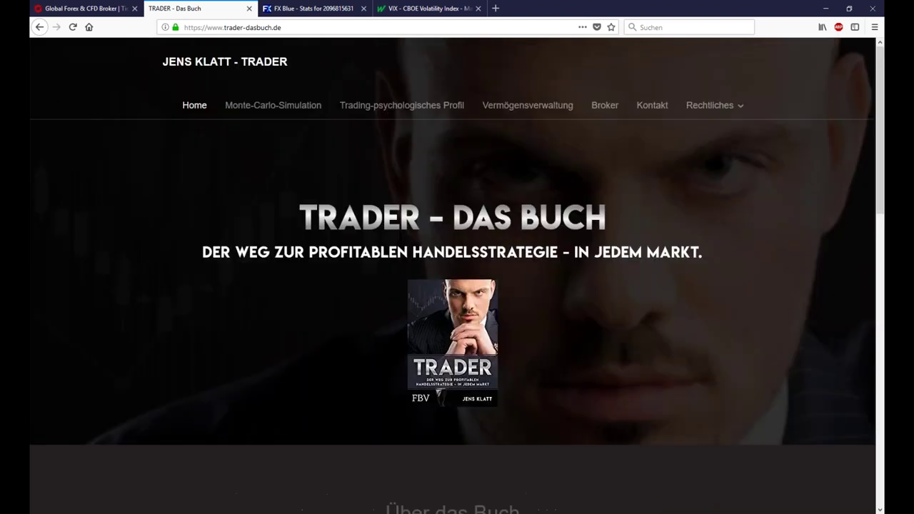
Open the Monte-Carlo-Simulation page and view the simulator's input fields and capital curve chart
{"action": "left_click", "coordinate": [273, 109]}
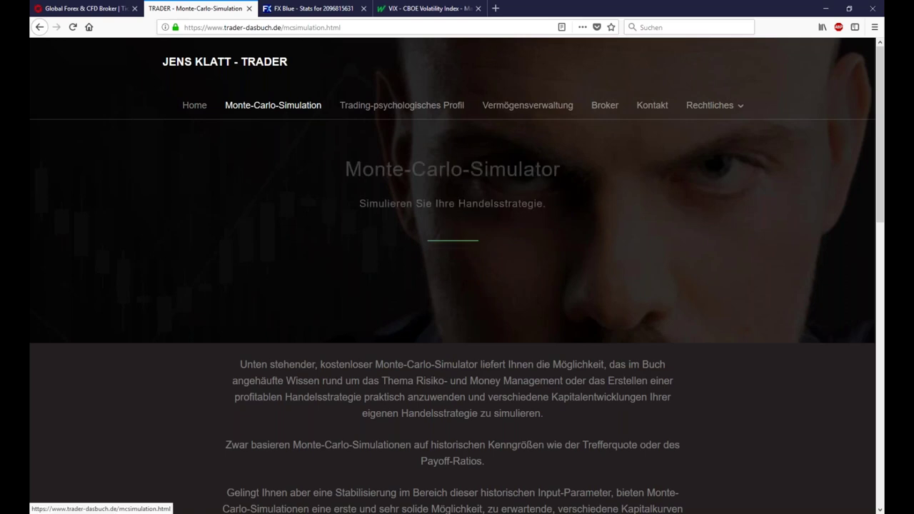
{"action": "scroll", "coordinate": [300, 188], "scroll_direction": "down", "scroll_amount": 3}
{"action": "scroll", "coordinate": [300, 188], "scroll_direction": "down", "scroll_amount": 2}
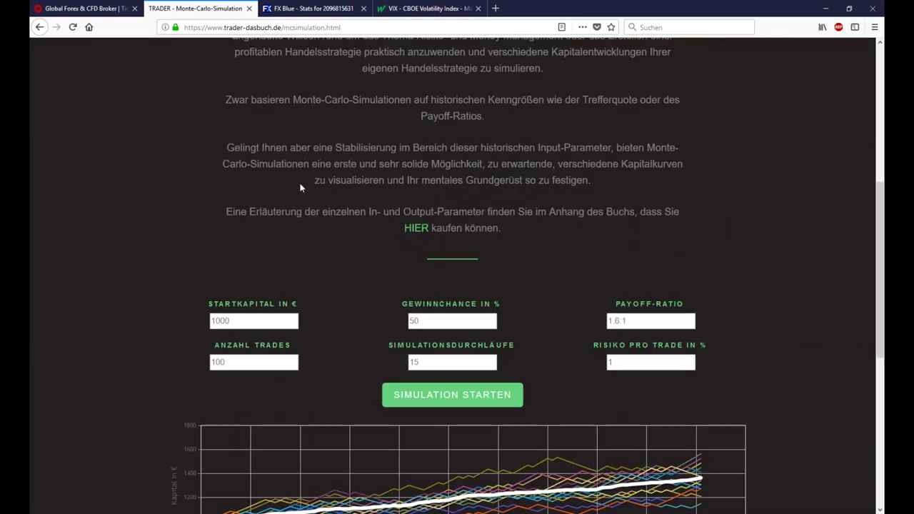
{"action": "scroll", "coordinate": [301, 188], "scroll_direction": "down", "scroll_amount": 2}
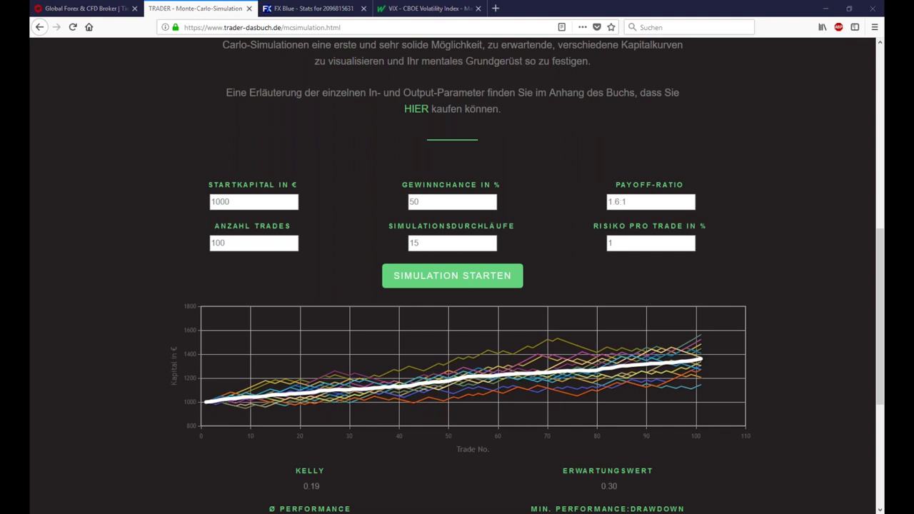
Switch to MetaTrader, slightly compress the DE30 5-minute chart's price scale and inspect today's open range with the crosshair
{"action": "key", "text": "alt+Tab"}
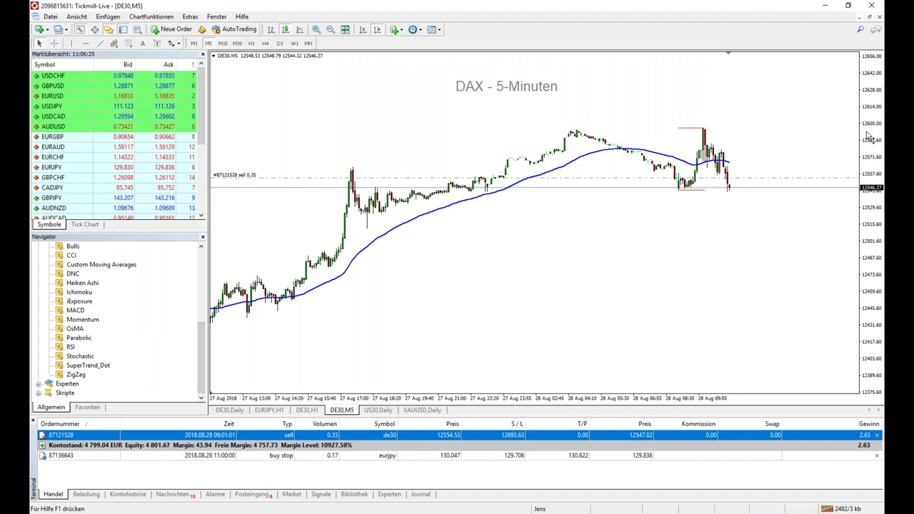
{"action": "left_click_drag", "start_coordinate": [870, 136], "coordinate": [871, 150]}
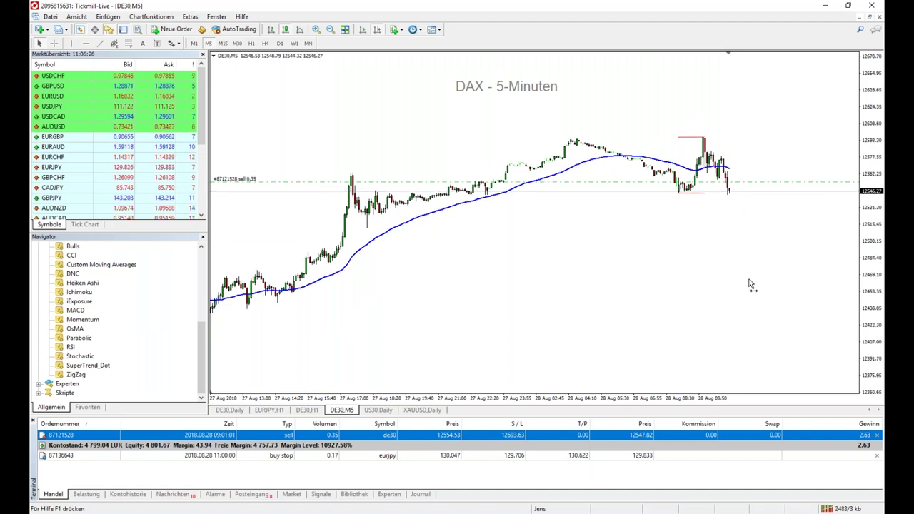
{"action": "middle_click", "coordinate": [714, 193]}
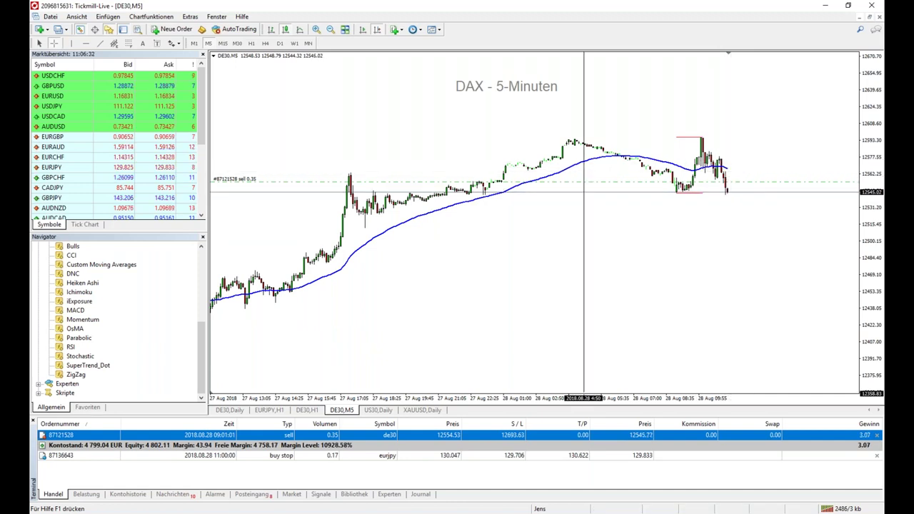
Switch to the Word trade plan and add the line "Entry Short: 12.544" in red below the long entry
{"action": "key", "text": "alt+Tab"}
{"action": "scroll", "coordinate": [319, 223], "scroll_direction": "up", "scroll_amount": 3}
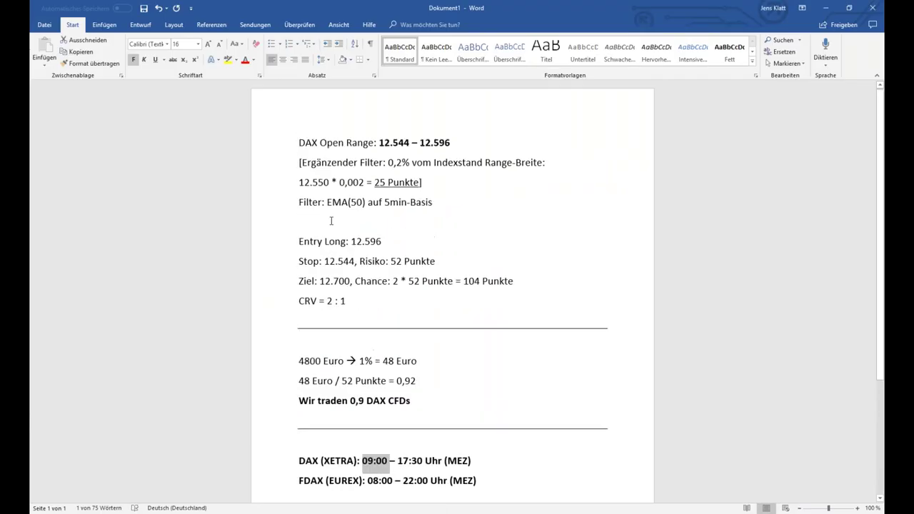
{"action": "left_click", "coordinate": [389, 242]}
{"action": "key", "text": "Return"}
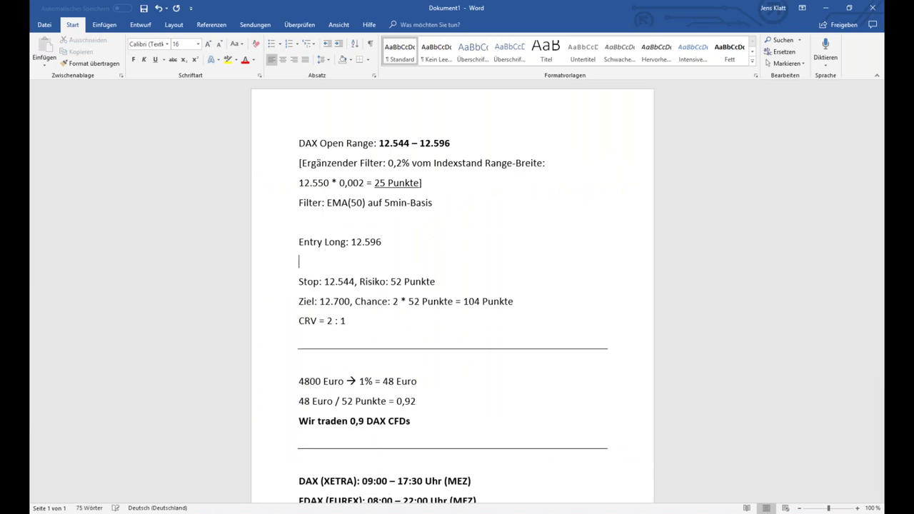
{"action": "type", "text": "Entry Short: 12.544"}
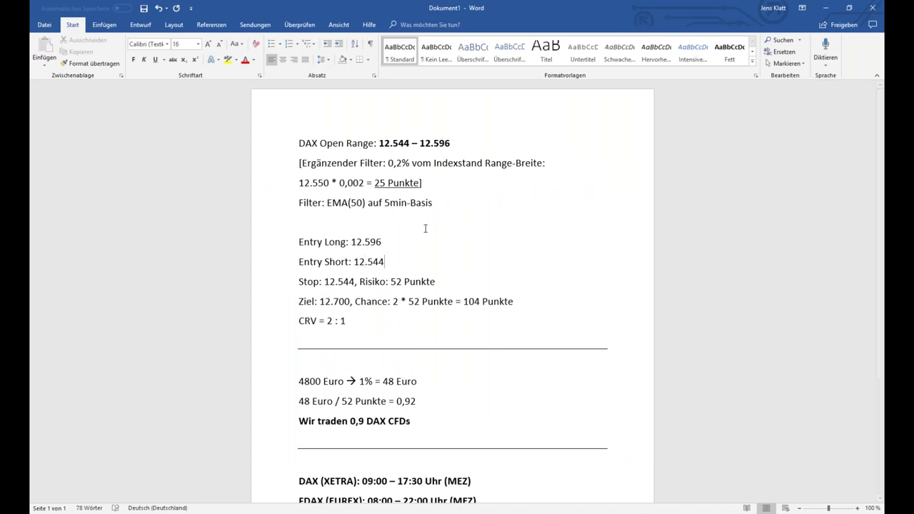
{"action": "left_click", "coordinate": [286, 262]}
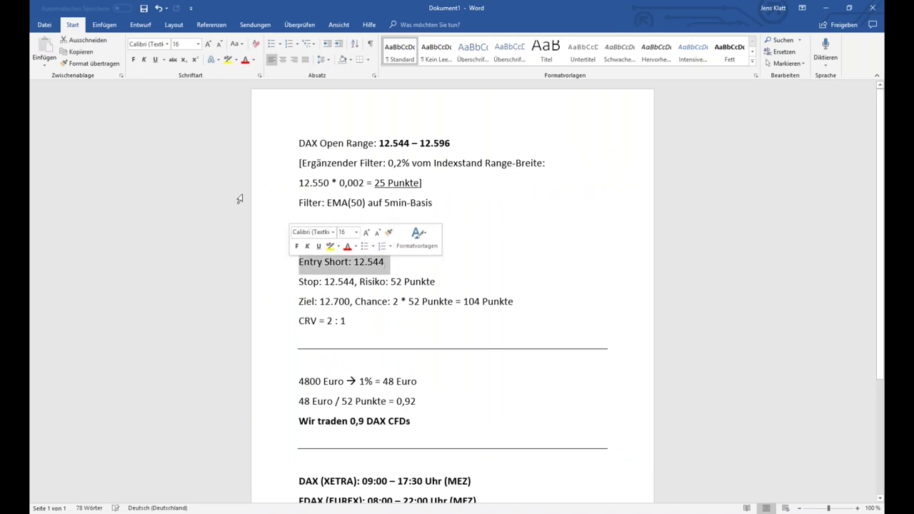
{"action": "left_click", "coordinate": [244, 62]}
Add the line "Stop: 12.596" in red below the long trade's stop and risk line
{"action": "left_click", "coordinate": [453, 282]}
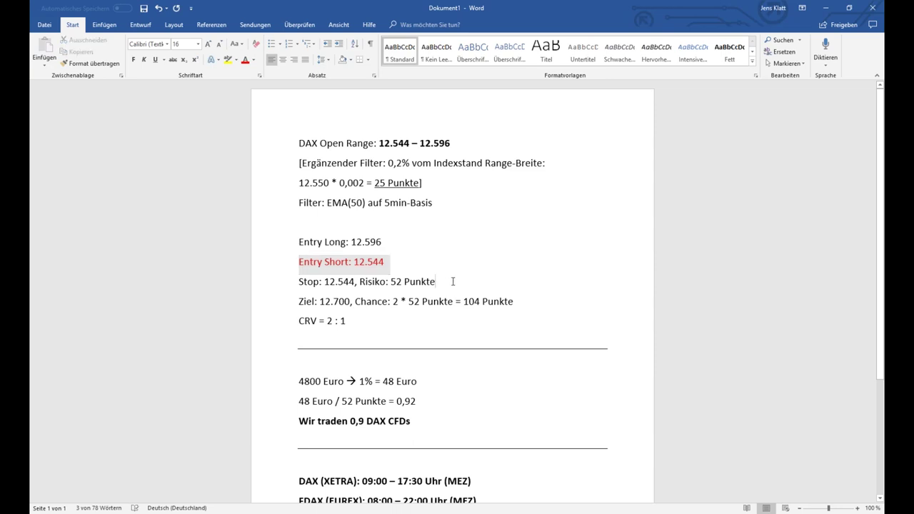
{"action": "key", "text": "Return"}
{"action": "type", "text": "Sto"}
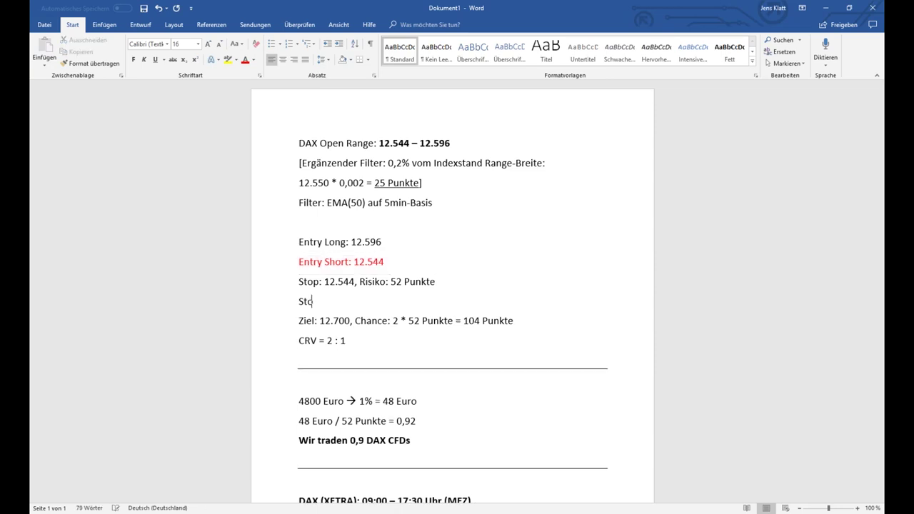
{"action": "type", "text": "p: 12.596"}
{"action": "left_click", "coordinate": [286, 303]}
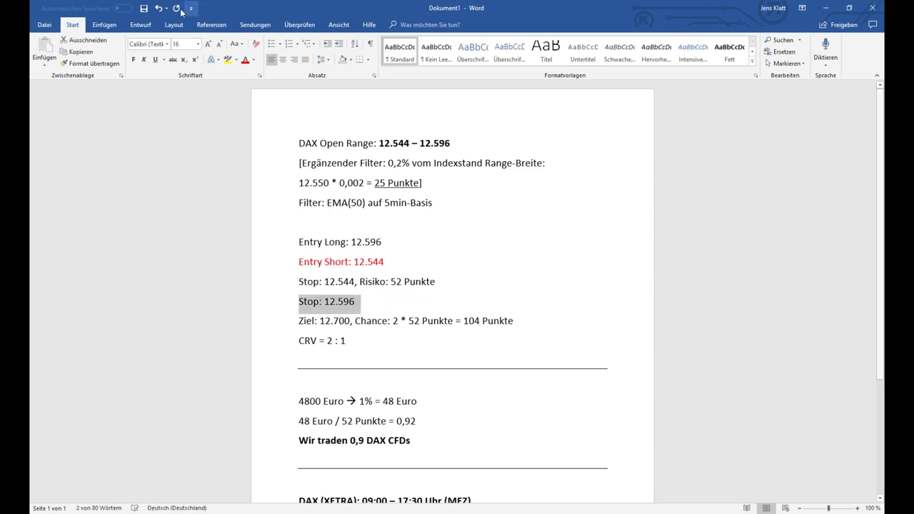
{"action": "left_click", "coordinate": [244, 60]}
Add the line "Ziel: 12.440" below the long trade's target line
{"action": "left_click", "coordinate": [378, 301]}
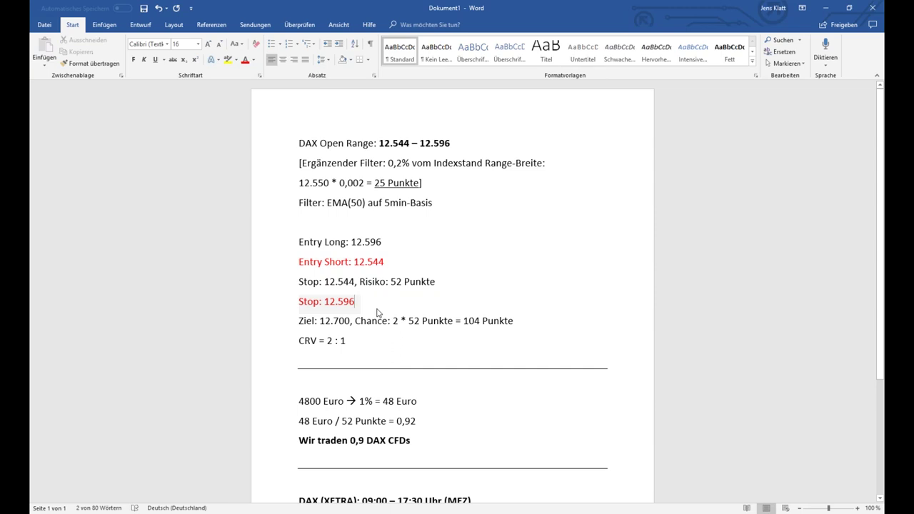
{"action": "key", "text": "Return"}
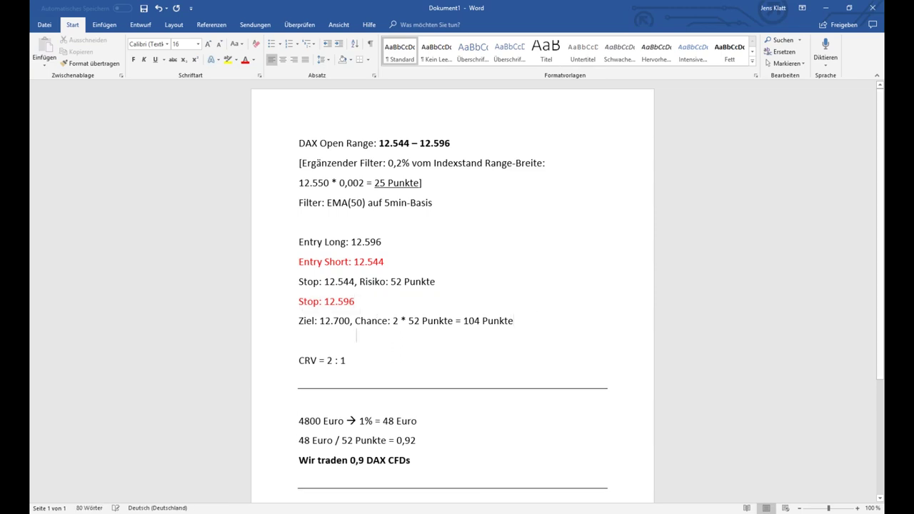
{"action": "type", "text": "Ziel: 12.440"}
Correct the short trade's target to 12.492 and colour that line red
{"action": "double_click", "coordinate": [378, 242]}
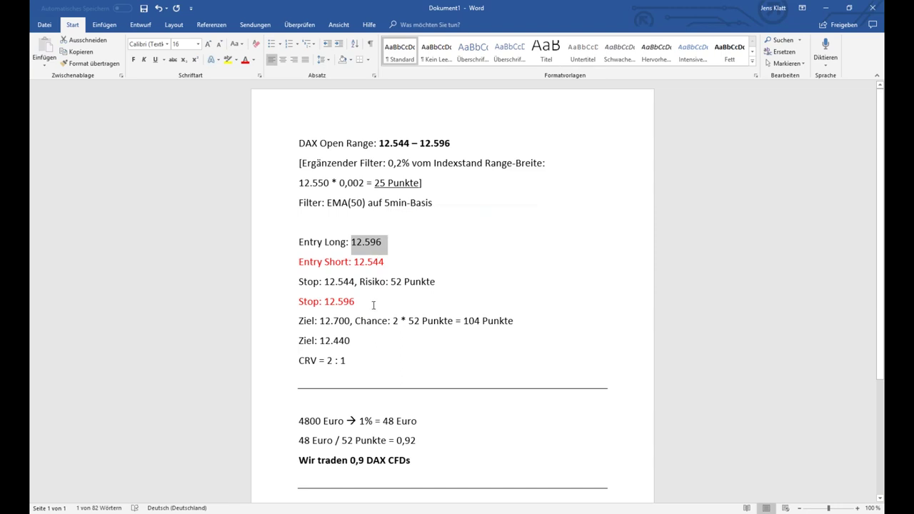
{"action": "left_click", "coordinate": [337, 341]}
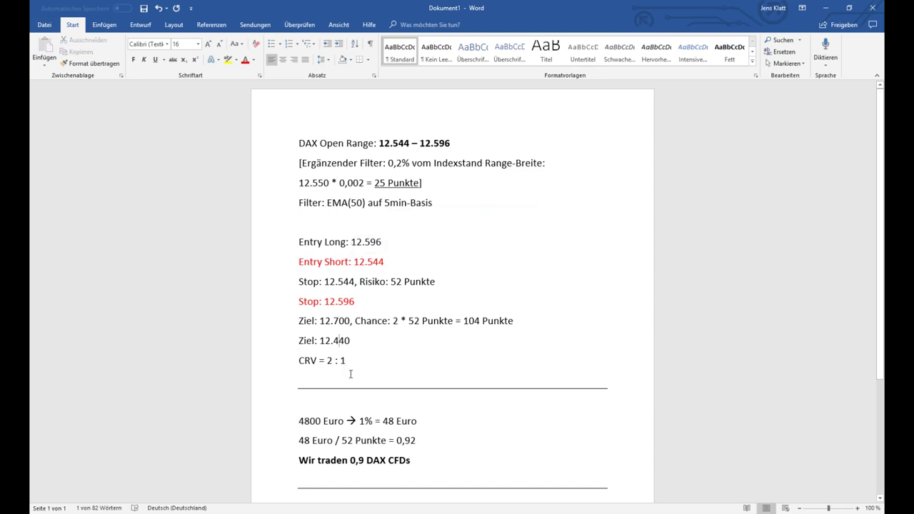
{"action": "type", "text": "92"}
{"action": "key", "text": "Delete"}
{"action": "key", "text": "Delete"}
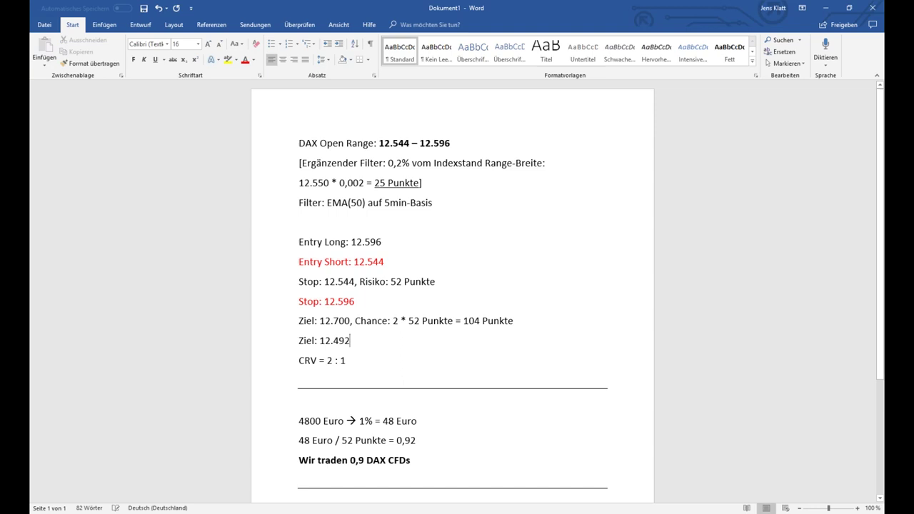
{"action": "left_click", "coordinate": [283, 345]}
{"action": "left_click", "coordinate": [245, 59]}
{"action": "left_click", "coordinate": [442, 371]}
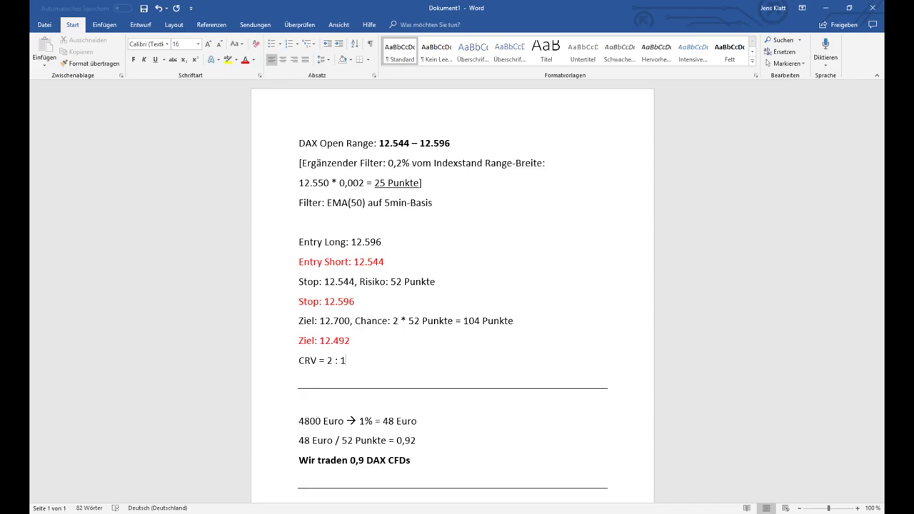
Switch to MetaTrader, view the DE30 5-minute chart, and examine the pending EURJPY buy stop order on the EURJPY H1 chart
{"action": "left_click", "coordinate": [389, 471]}
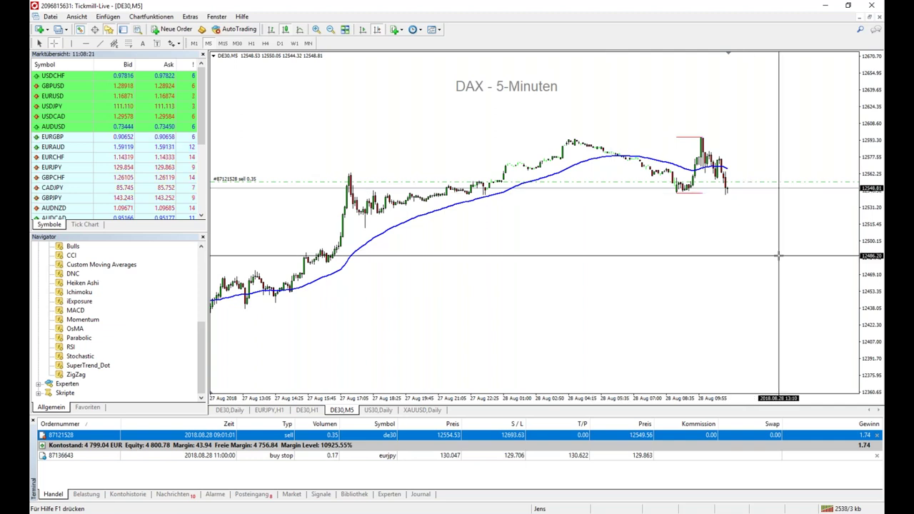
{"action": "left_click", "coordinate": [612, 224]}
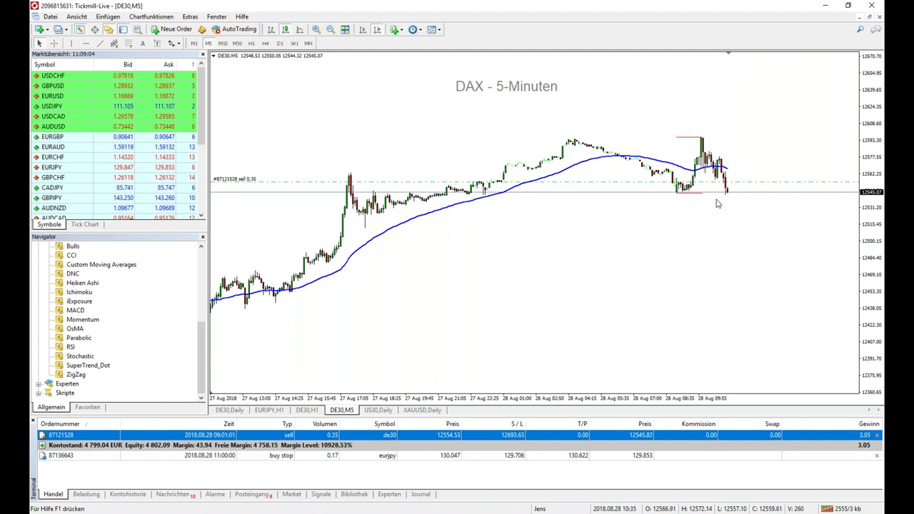
{"action": "left_click", "coordinate": [329, 457]}
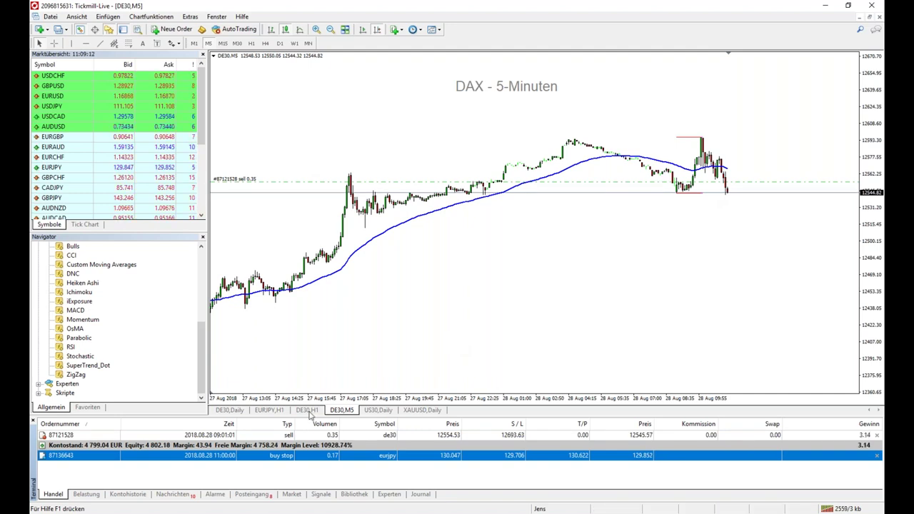
{"action": "left_click", "coordinate": [269, 409]}
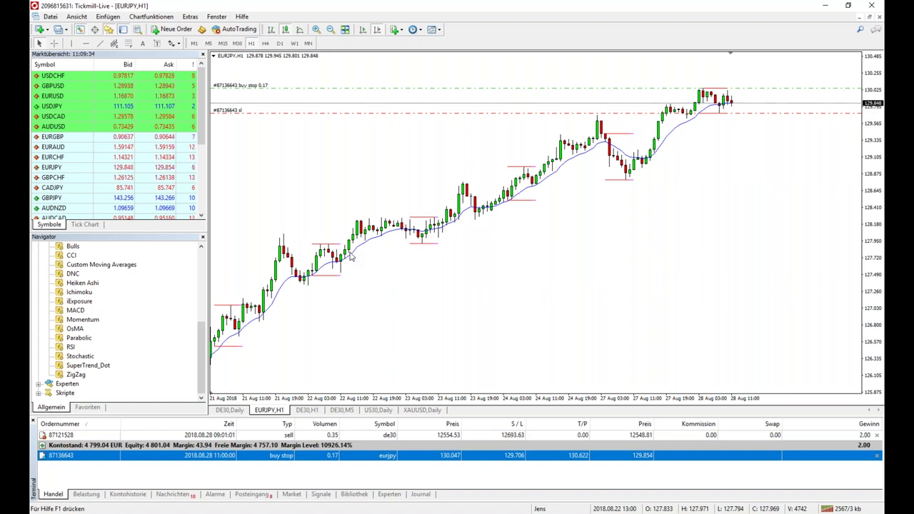
{"action": "mouse_move", "coordinate": [362, 250]}
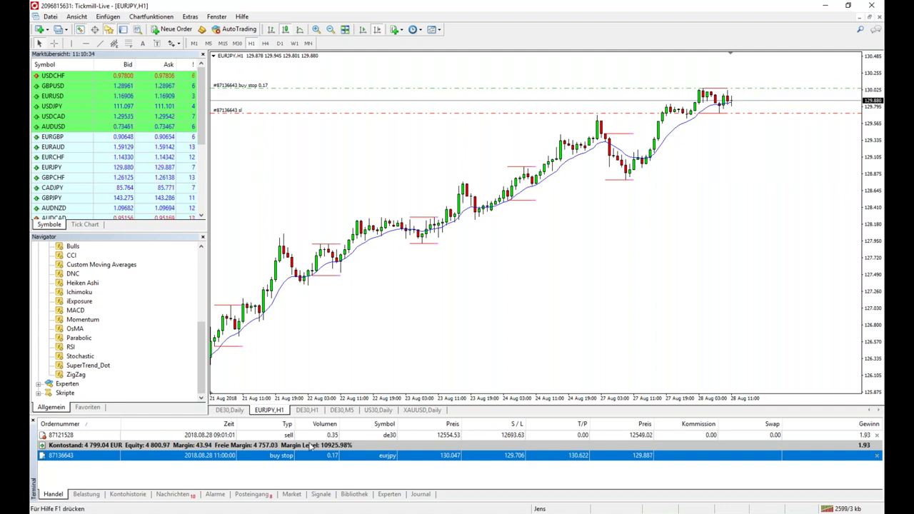
Return to the DE30 5-minute chart, and switch to the PowerPoint slide show with the strategy's backtest slide
{"action": "left_click", "coordinate": [342, 409]}
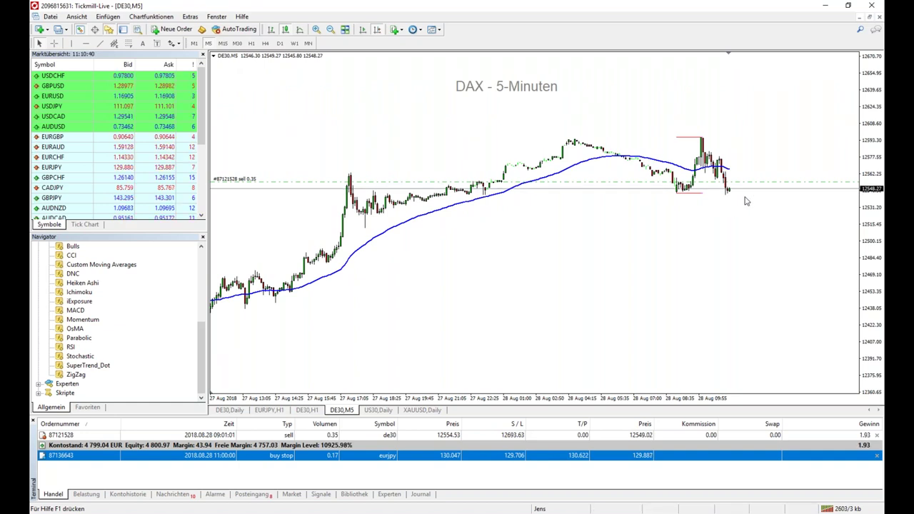
{"action": "left_click", "coordinate": [319, 513]}
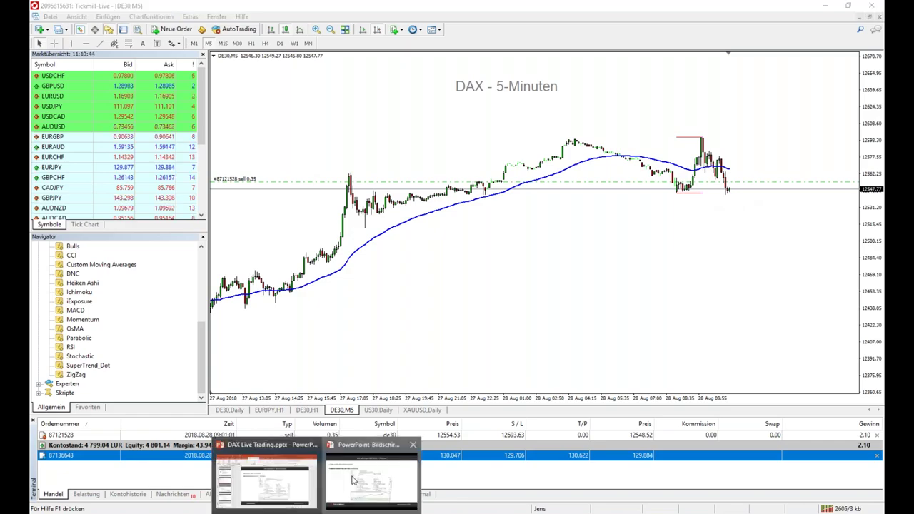
{"action": "left_click", "coordinate": [352, 480]}
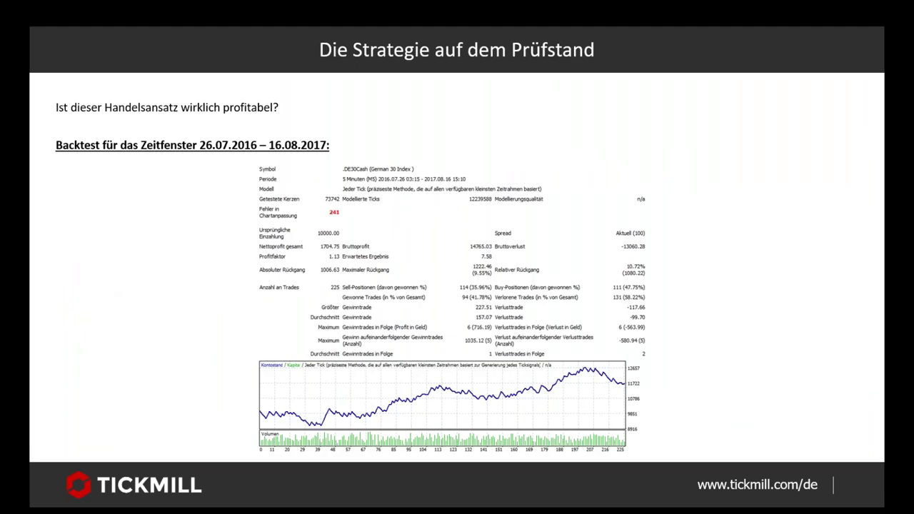
Switch to the browser's Monte-Carlo simulator and set the starting capital to 10000 €
{"action": "key", "text": "alt+Tab"}
{"action": "key", "text": "Tab"}
{"action": "type", "text": "1"}
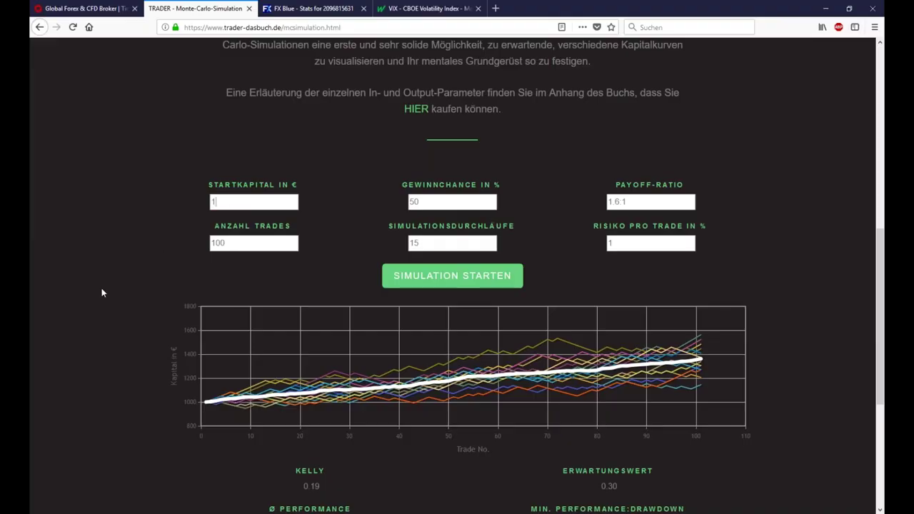
{"action": "type", "text": "0000"}
{"action": "key", "text": "Tab"}
Set the simulator's number of trades to 500 and the win chance to 42 %
{"action": "key", "text": "alt+Tab"}
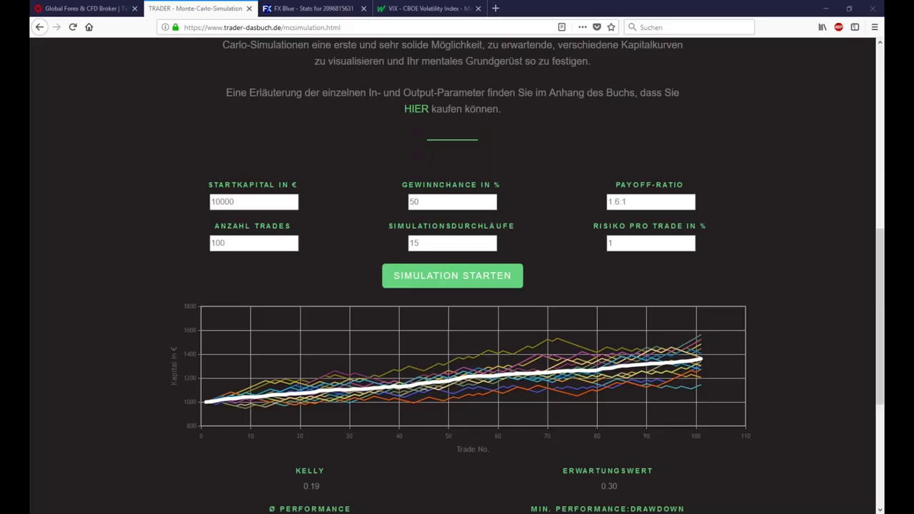
{"action": "type", "text": "5"}
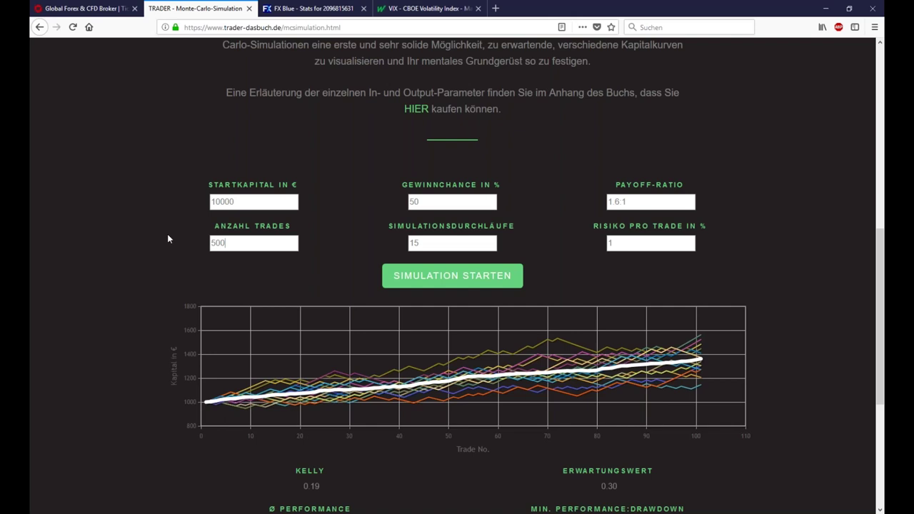
{"action": "double_click", "coordinate": [414, 202]}
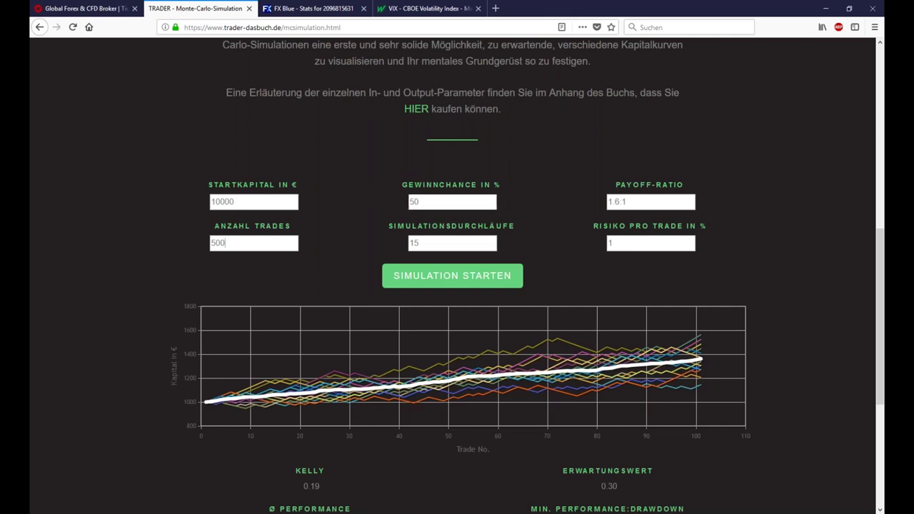
{"action": "type", "text": "42"}
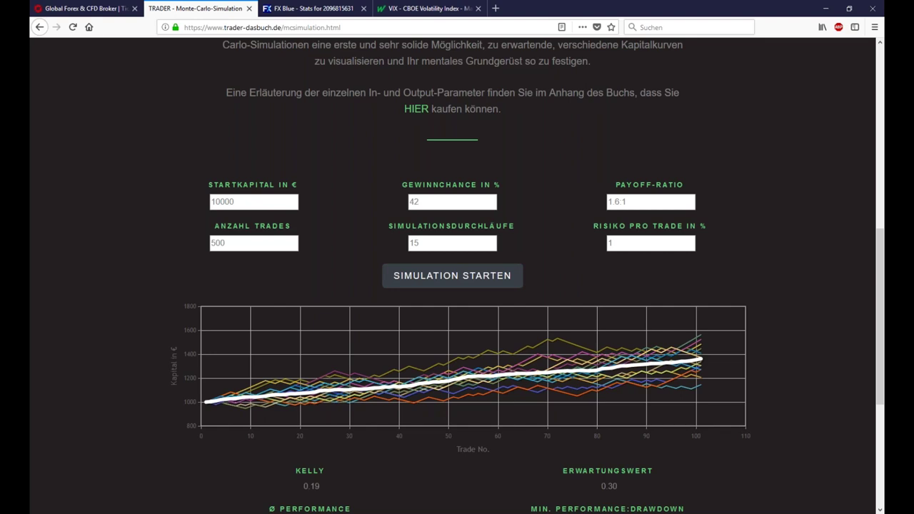
Set 20 simulation runs and a payoff ratio of 1.57:1, and start the simulation
{"action": "key", "text": "Tab"}
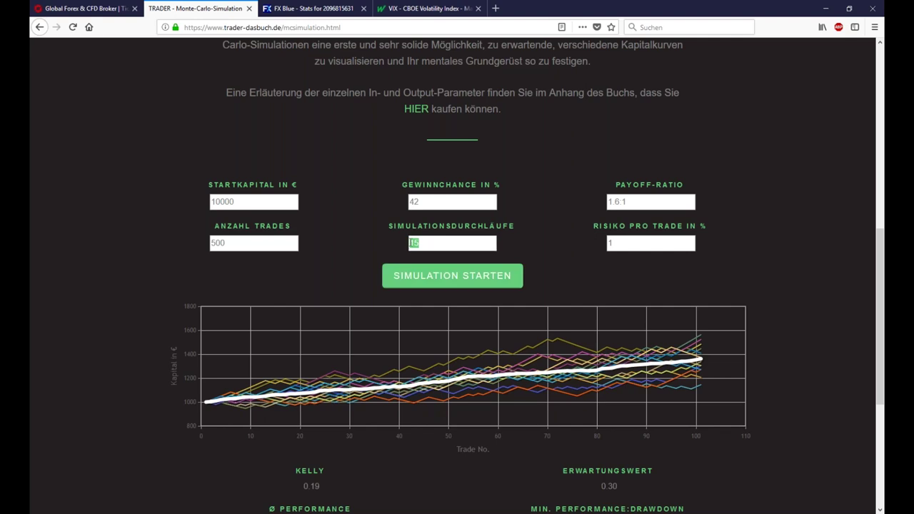
{"action": "type", "text": "20"}
{"action": "left_click", "coordinate": [613, 202]}
{"action": "key", "text": "Right"}
{"action": "key", "text": "Right"}
{"action": "key", "text": "BackSpace"}
{"action": "type", "text": "5"}
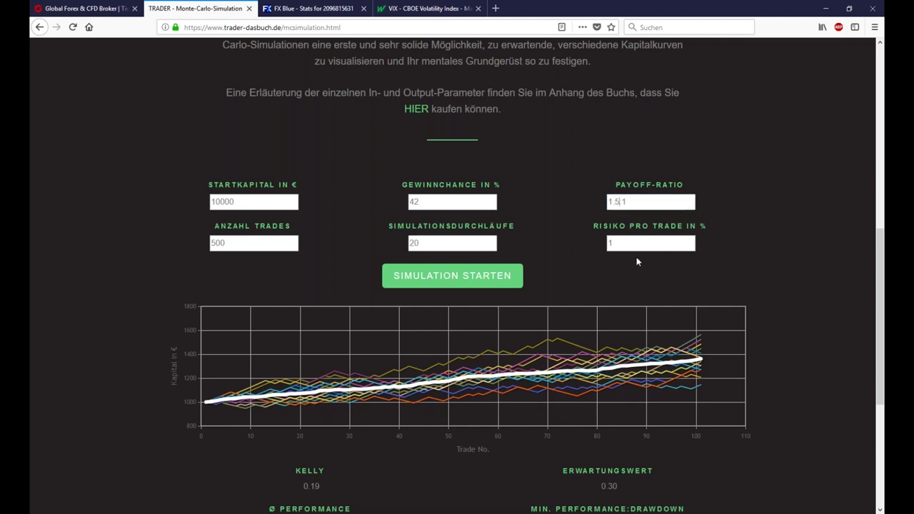
{"action": "type", "text": "7"}
{"action": "left_click", "coordinate": [471, 282]}
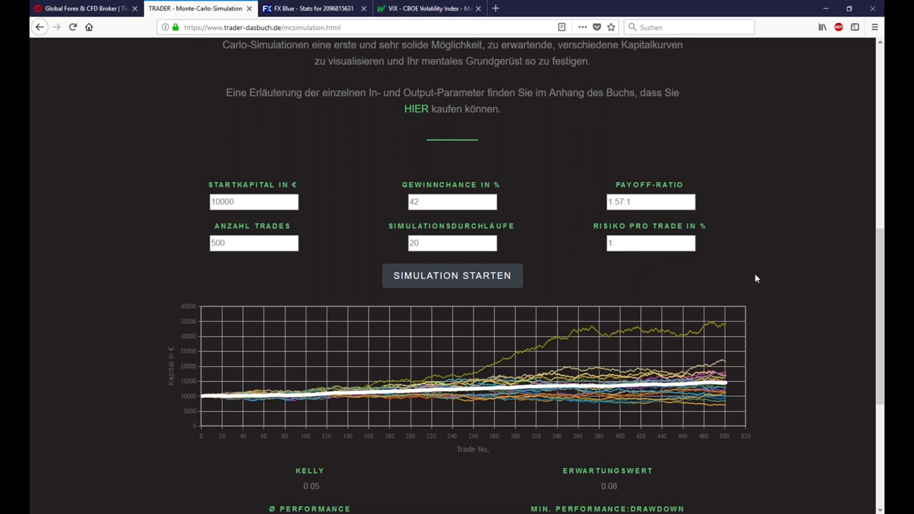
Examine the simulation's capital curves, expected value and largest maximum drawdown
{"action": "scroll", "coordinate": [755, 278], "scroll_direction": "down", "scroll_amount": 1}
{"action": "scroll", "coordinate": [754, 278], "scroll_direction": "down", "scroll_amount": 1}
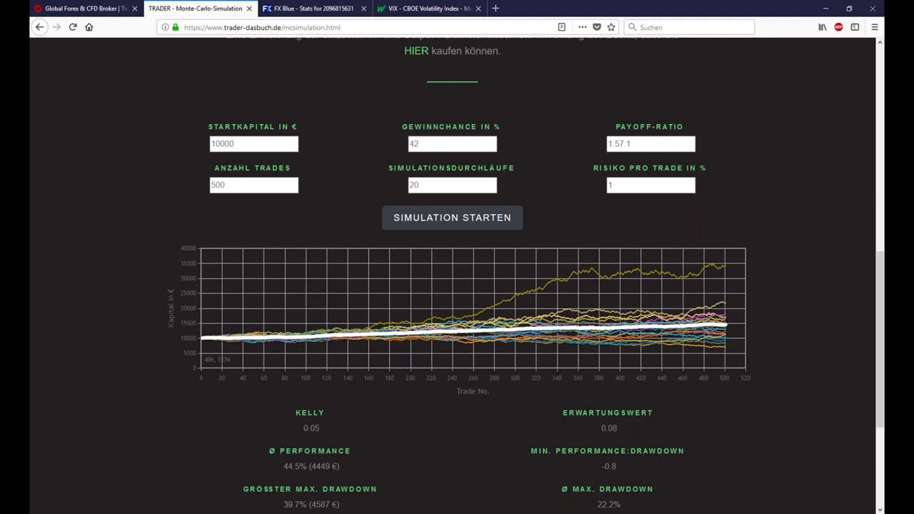
{"action": "scroll", "coordinate": [575, 352], "scroll_direction": "down", "scroll_amount": 3}
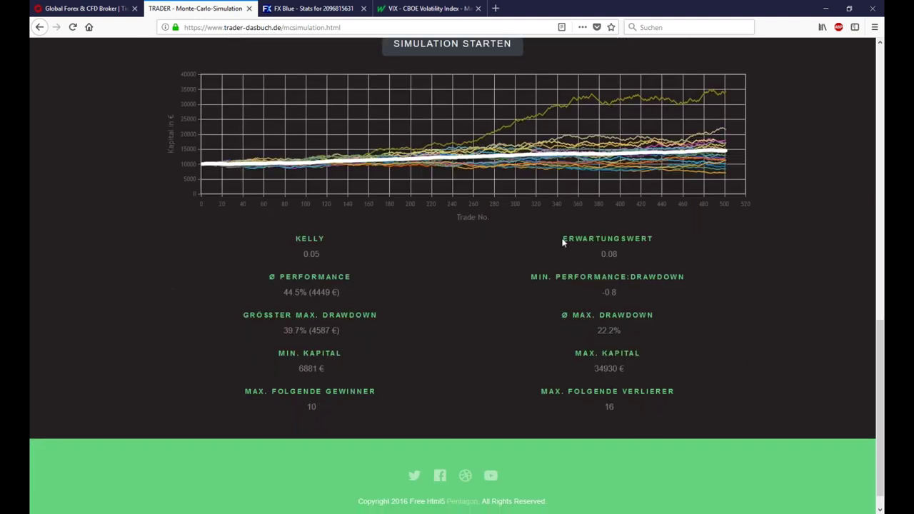
{"action": "triple_click", "coordinate": [562, 243]}
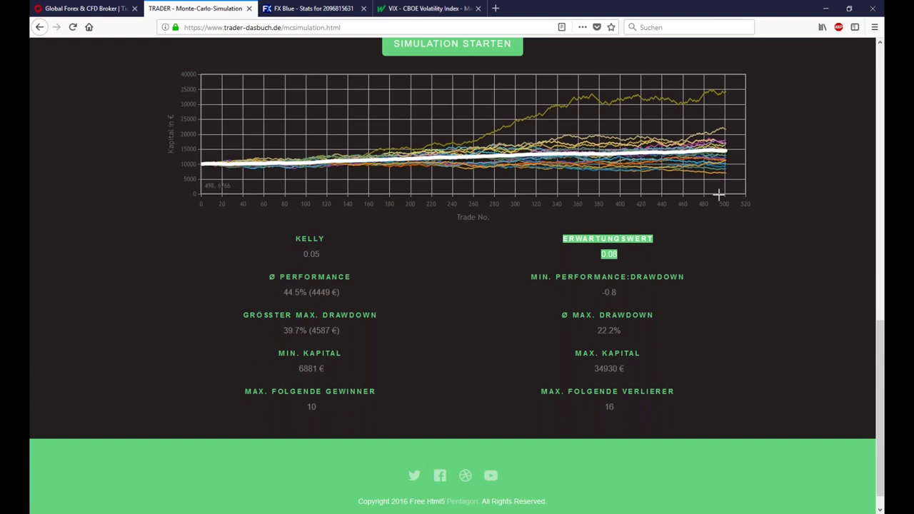
{"action": "left_click", "coordinate": [745, 275]}
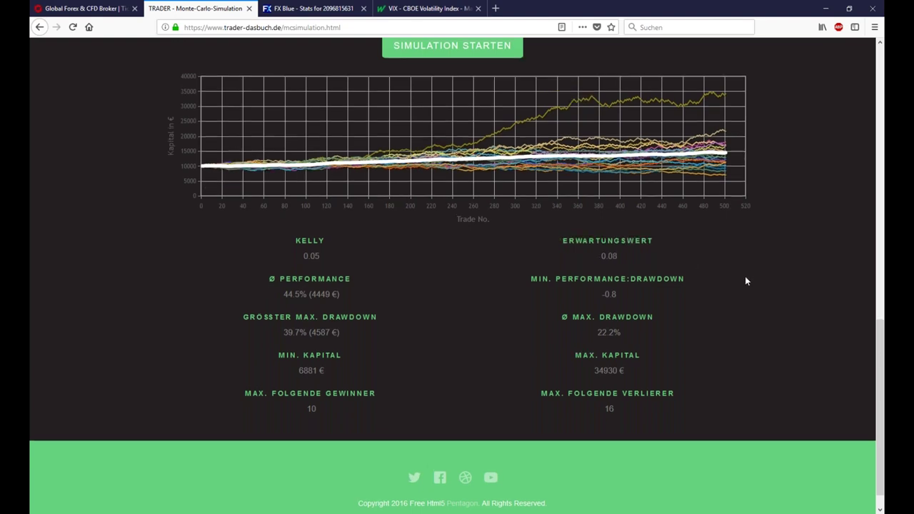
{"action": "scroll", "coordinate": [745, 280], "scroll_direction": "up", "scroll_amount": 1}
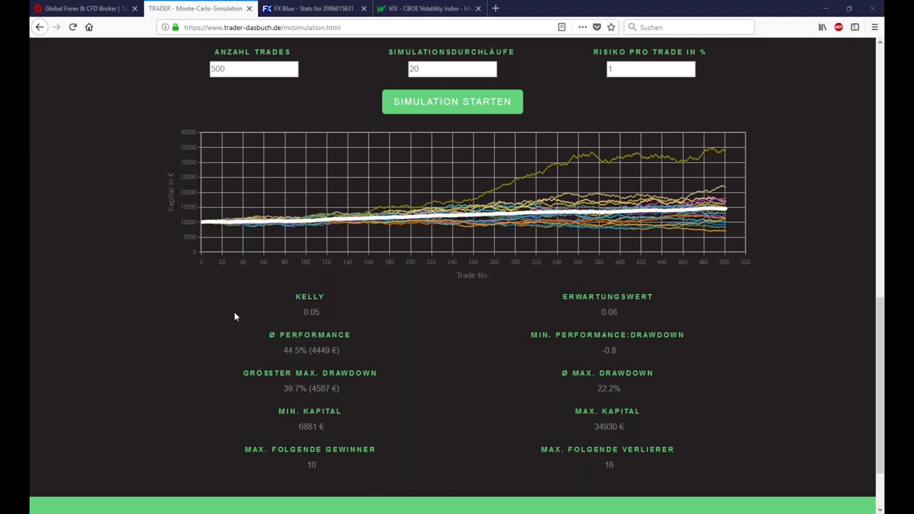
{"action": "left_click_drag", "start_coordinate": [242, 373], "coordinate": [343, 391]}
{"action": "left_click", "coordinate": [263, 282]}
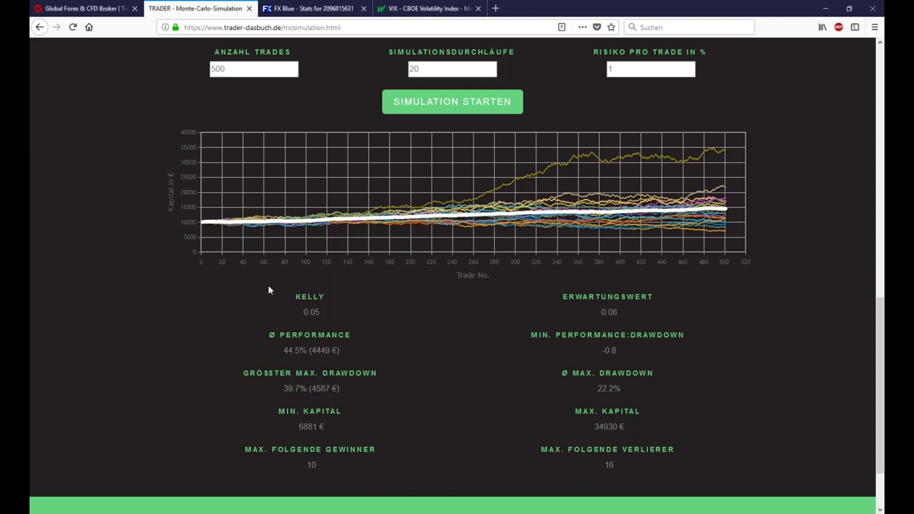
Run the simulation again with the same parameters and examine its largest maximum drawdown
{"action": "left_click", "coordinate": [441, 103]}
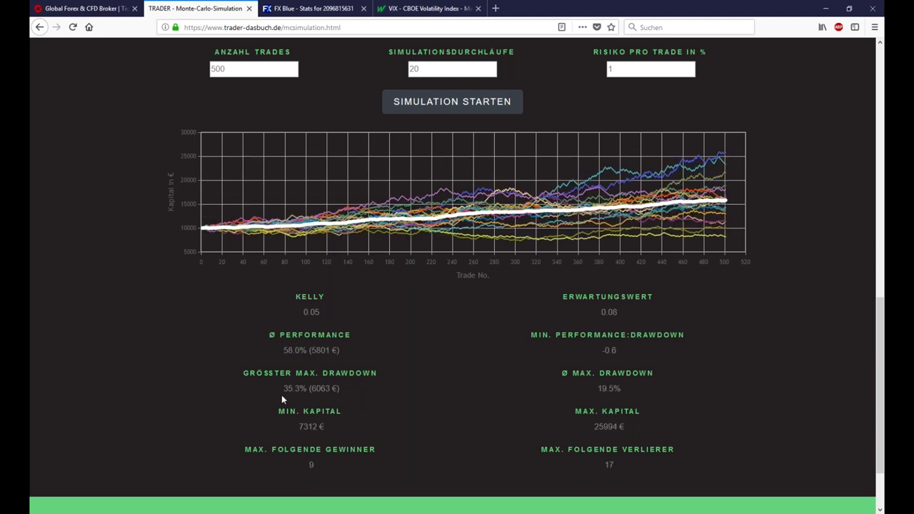
{"action": "left_click_drag", "start_coordinate": [282, 391], "coordinate": [241, 397]}
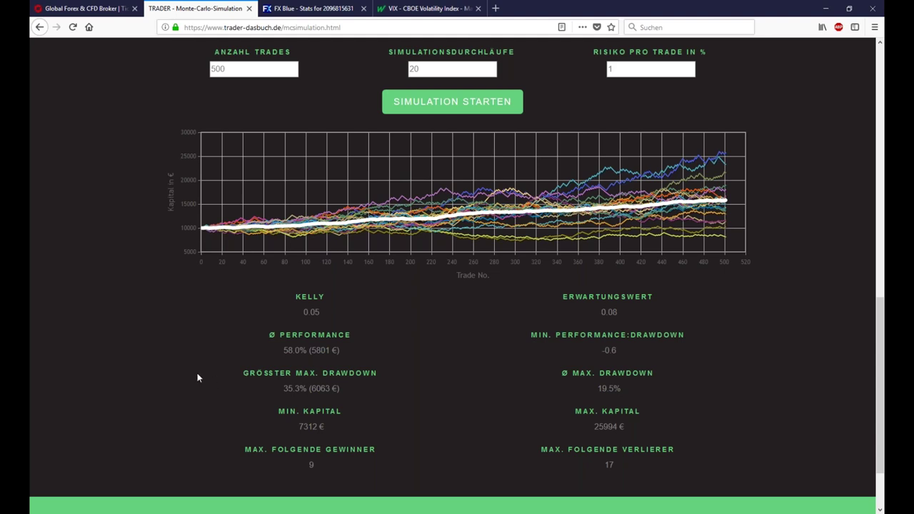
{"action": "scroll", "coordinate": [198, 374], "scroll_direction": "up", "scroll_amount": 1}
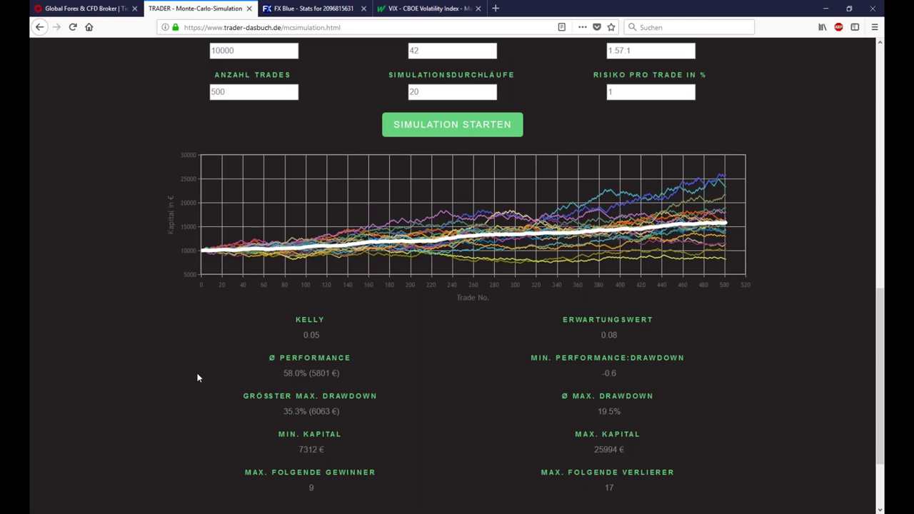
{"action": "scroll", "coordinate": [198, 374], "scroll_direction": "up", "scroll_amount": 5}
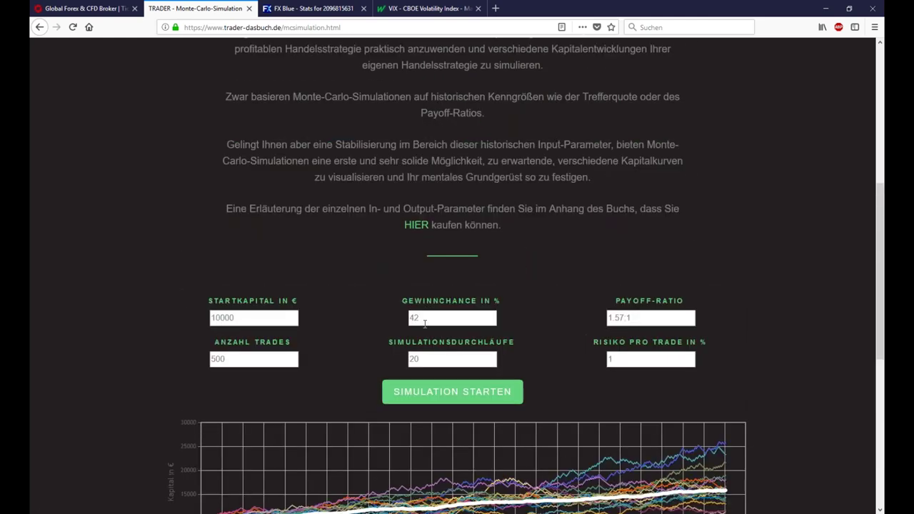
{"action": "scroll", "coordinate": [425, 324], "scroll_direction": "down", "scroll_amount": 4}
{"action": "scroll", "coordinate": [438, 387], "scroll_direction": "down", "scroll_amount": 1}
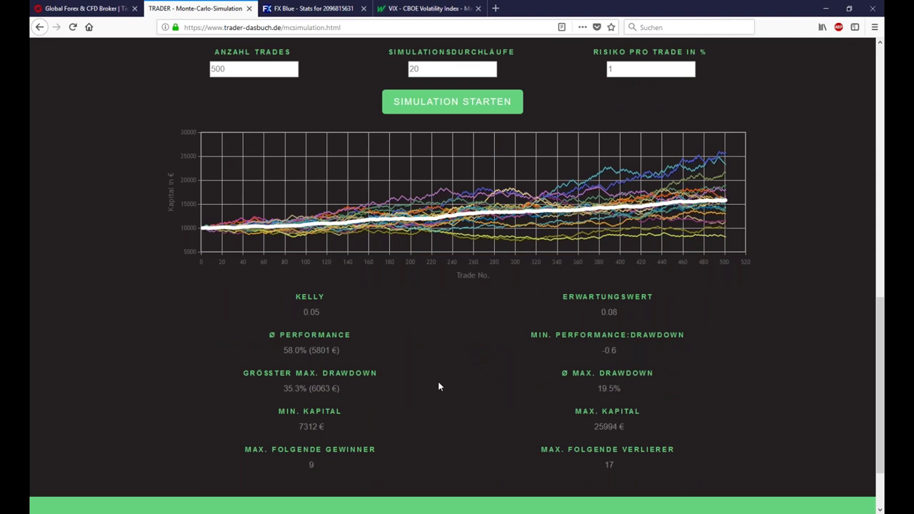
Set the risk per trade to 0.5 % and run the simulation again
{"action": "scroll", "coordinate": [438, 386], "scroll_direction": "up", "scroll_amount": 1}
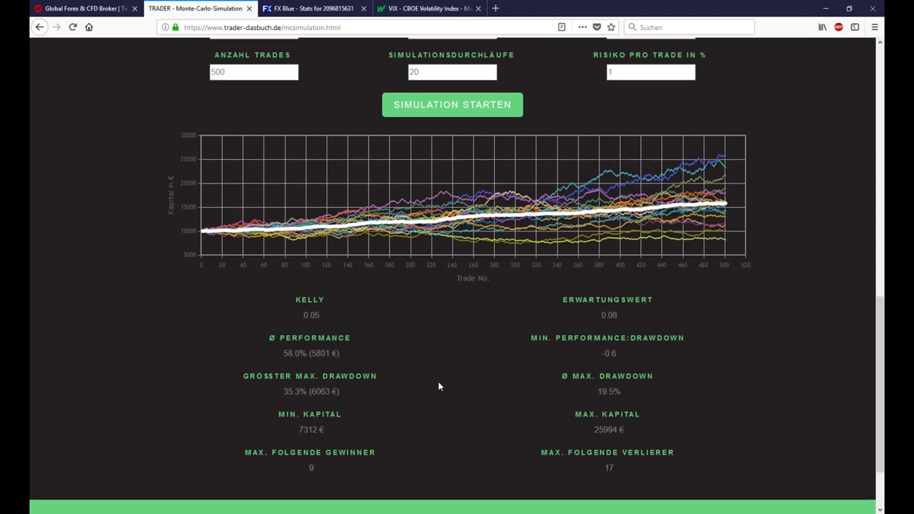
{"action": "scroll", "coordinate": [438, 386], "scroll_direction": "up", "scroll_amount": 1}
{"action": "double_click", "coordinate": [619, 126]}
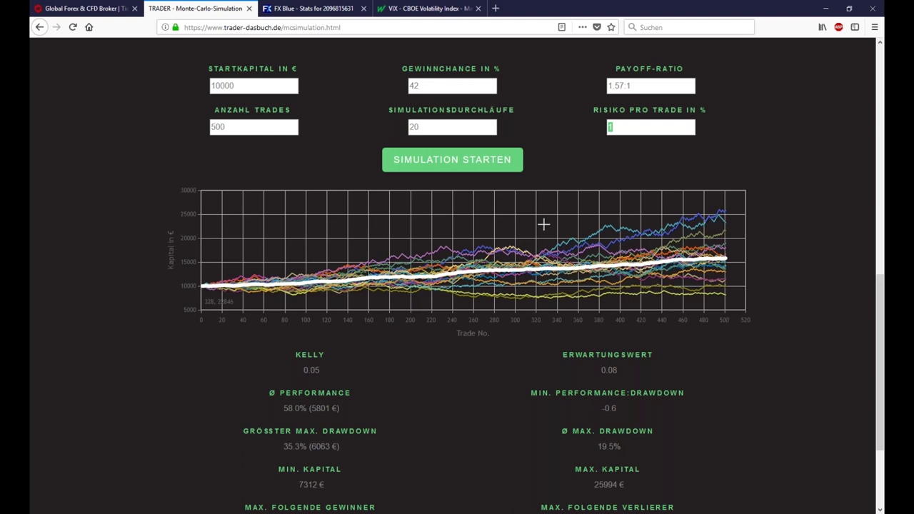
{"action": "type", "text": "0,5"}
{"action": "left_click", "coordinate": [464, 162]}
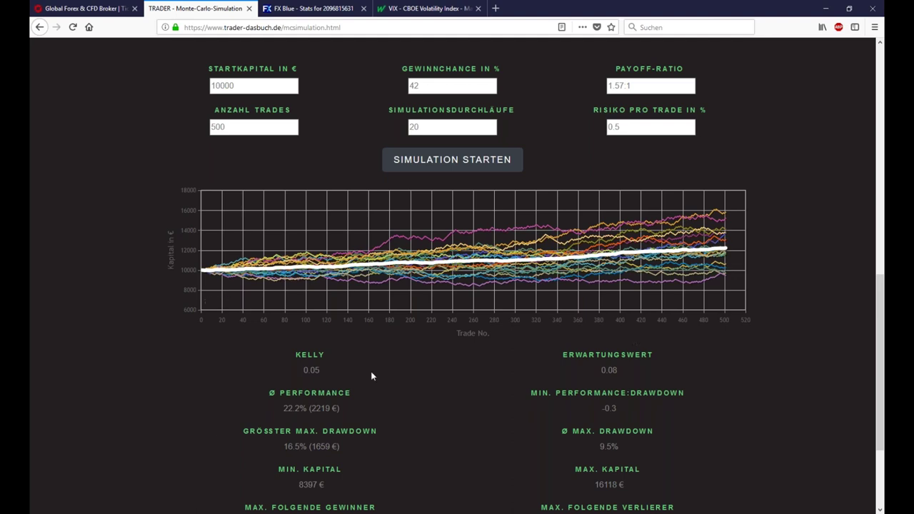
Examine the average performance of the new simulation and review its input parameters
{"action": "left_click_drag", "start_coordinate": [283, 409], "coordinate": [347, 410]}
{"action": "left_click", "coordinate": [351, 416]}
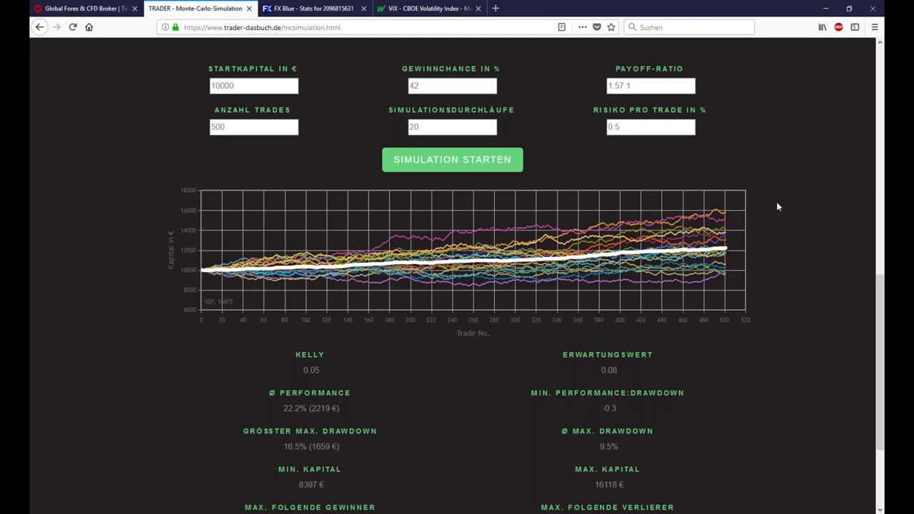
{"action": "scroll", "coordinate": [778, 207], "scroll_direction": "up", "scroll_amount": 2}
{"action": "scroll", "coordinate": [440, 256], "scroll_direction": "up", "scroll_amount": 6}
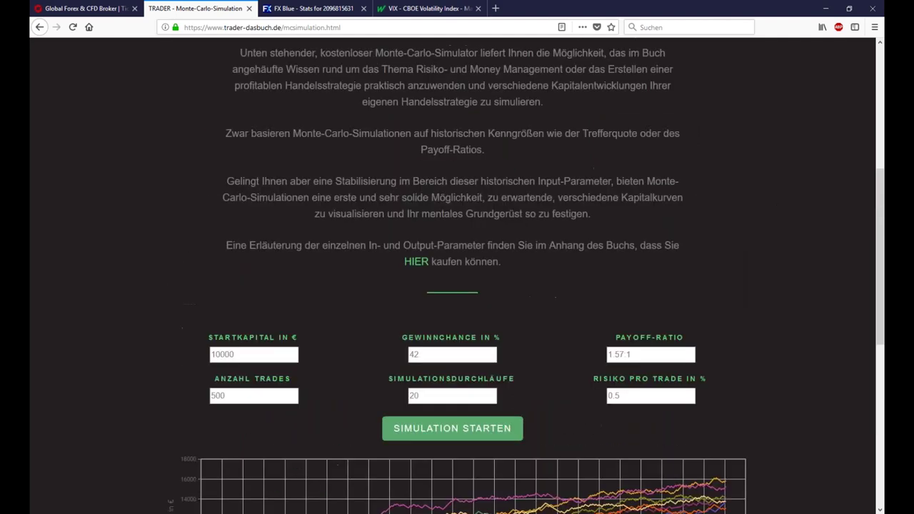
{"action": "scroll", "coordinate": [440, 254], "scroll_direction": "down", "scroll_amount": 3}
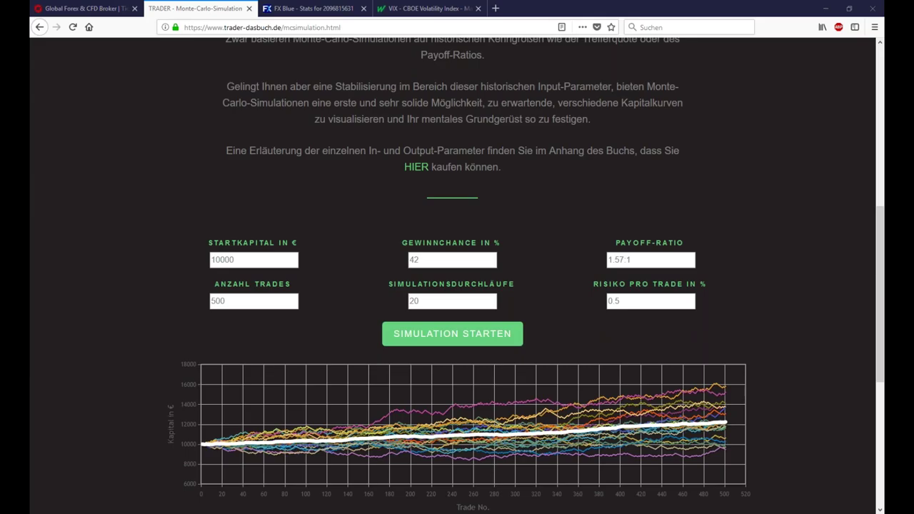
Switch to MetaTrader to view the EURJPY H1 chart, and return to the trade plan in Word
{"action": "key", "text": "alt+Tab"}
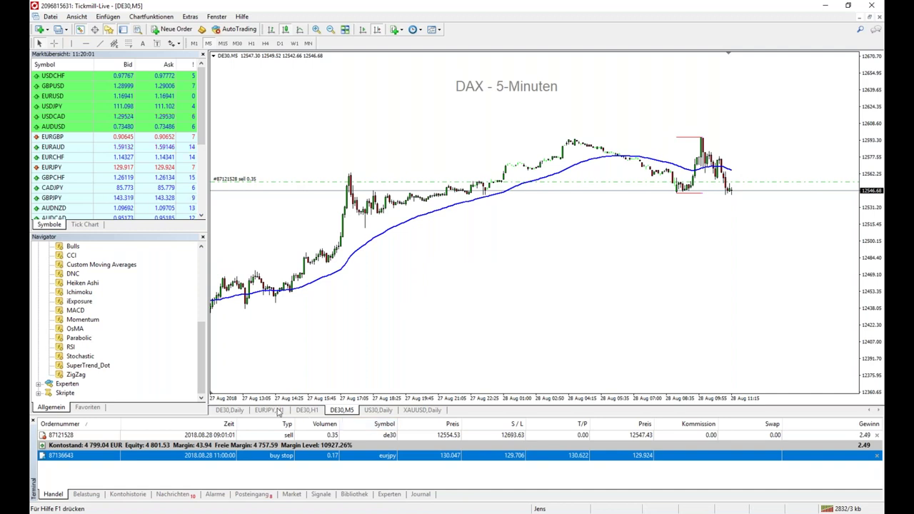
{"action": "left_click", "coordinate": [278, 412]}
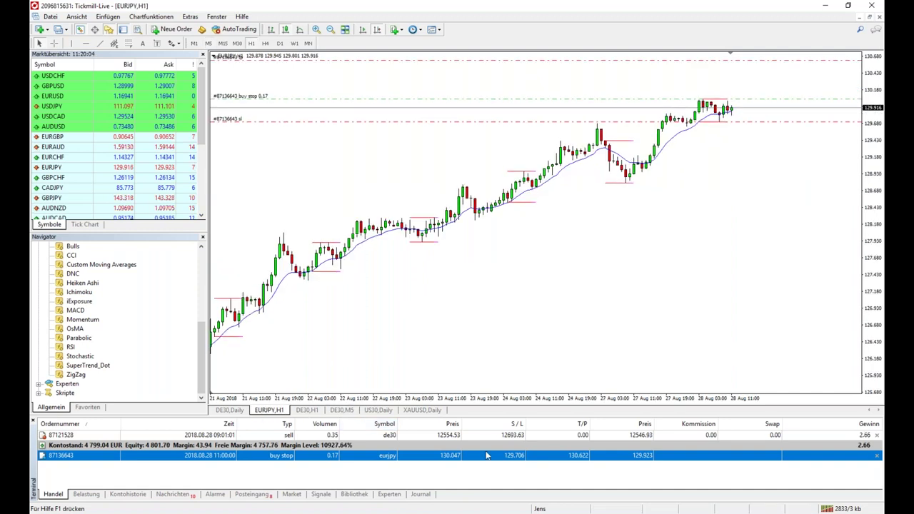
{"action": "left_click", "coordinate": [340, 512]}
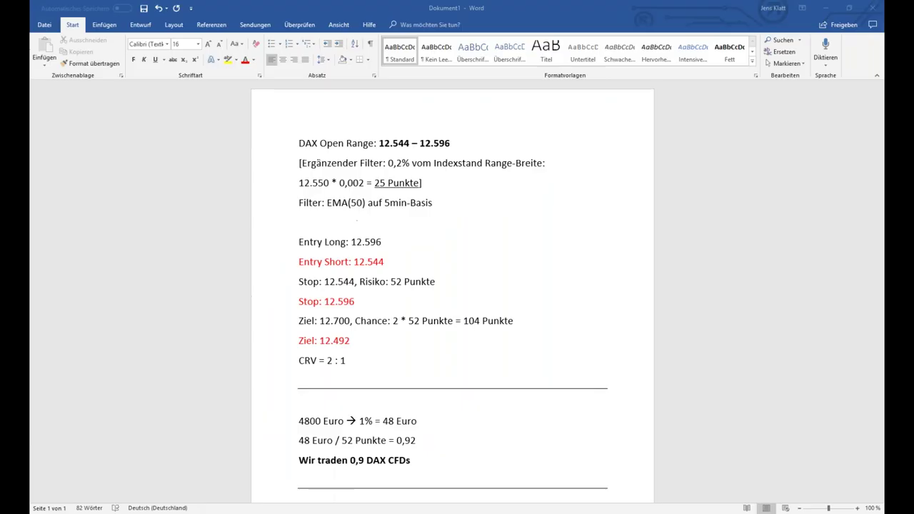
Insert a horizontal divider line below the FDAX (EUREX) trading hours in the trade plan
{"action": "scroll", "coordinate": [462, 350], "scroll_direction": "down", "scroll_amount": 5}
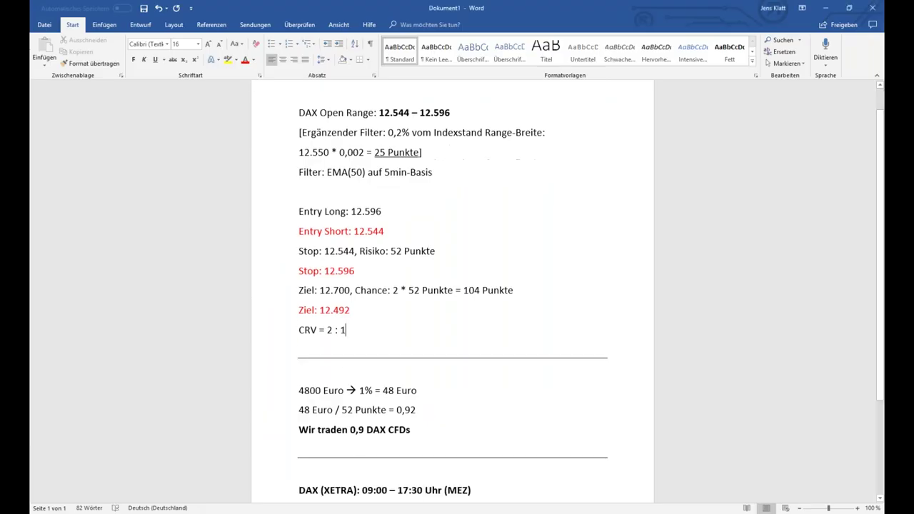
{"action": "left_click", "coordinate": [514, 373]}
{"action": "key", "text": "Return"}
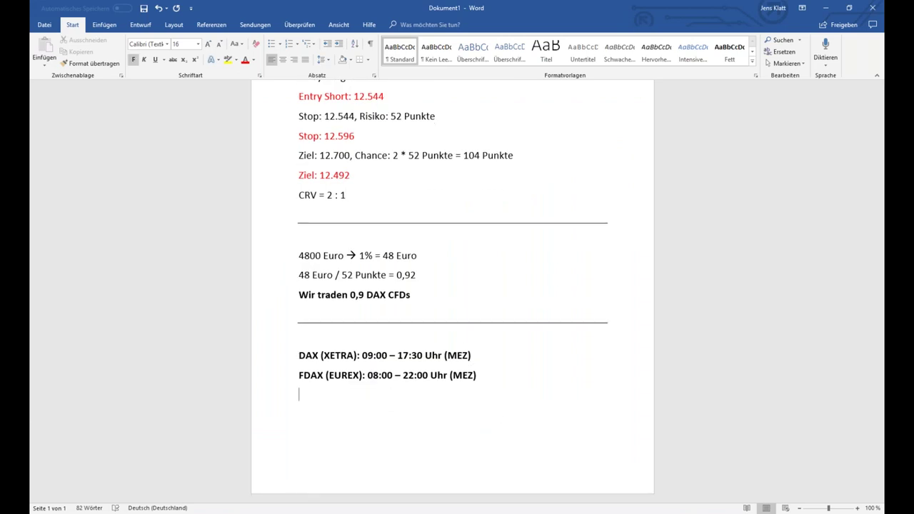
{"action": "scroll", "coordinate": [452, 285], "scroll_direction": "up", "scroll_amount": 3}
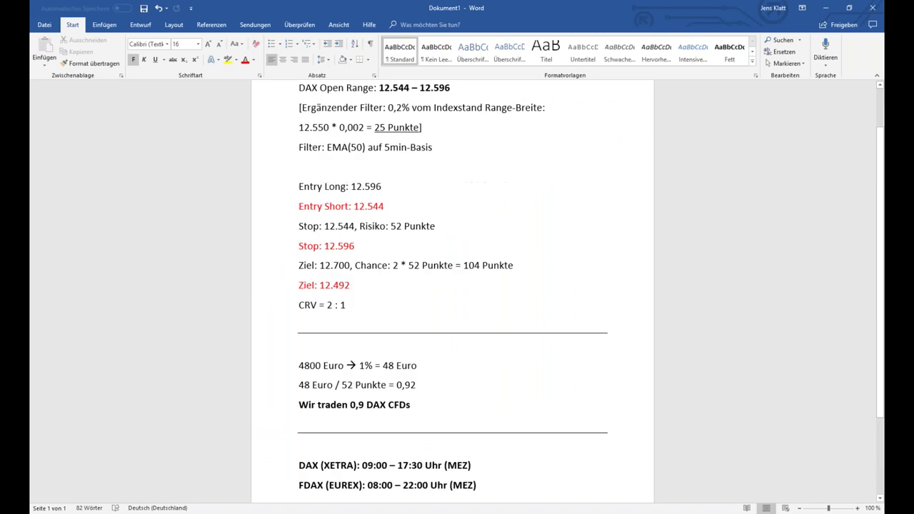
{"action": "scroll", "coordinate": [514, 362], "scroll_direction": "down", "scroll_amount": 3}
{"action": "type", "text": "----------------------------"}
{"action": "key", "text": "Return"}
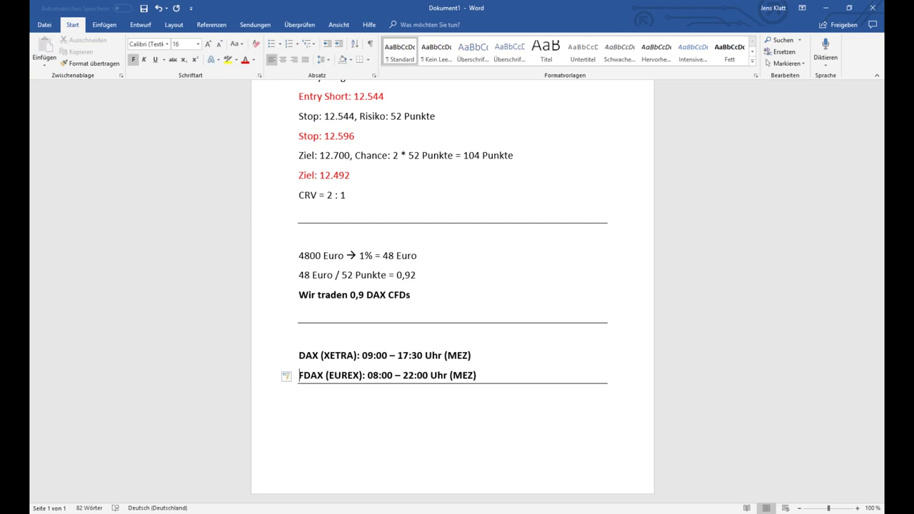
Add the bold heading "EUR/JPY Asia Breakout" at the start of a new page after the divider line
{"action": "type", "text": "EUR/JPY Asia Breakout"}
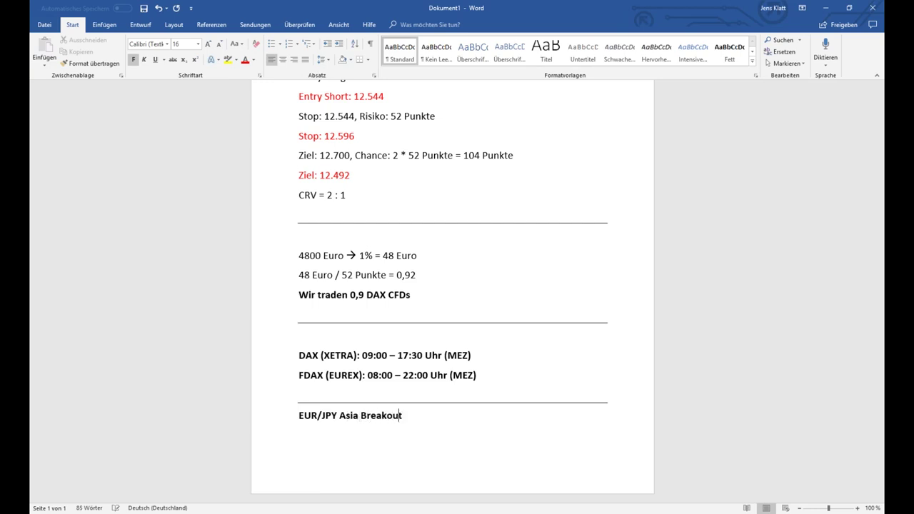
{"action": "key", "text": "Home"}
{"action": "key", "text": "Return"}
{"action": "key", "text": "ctrl+Return"}
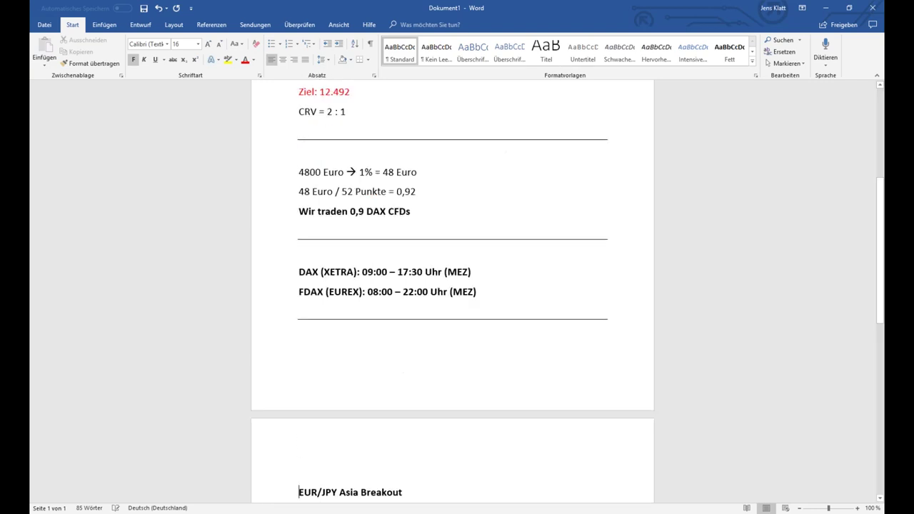
{"action": "key", "text": "Delete"}
{"action": "key", "text": "BackSpace"}
{"action": "type", "text": "E"}
{"action": "key", "text": "End"}
{"action": "key", "text": "Return"}
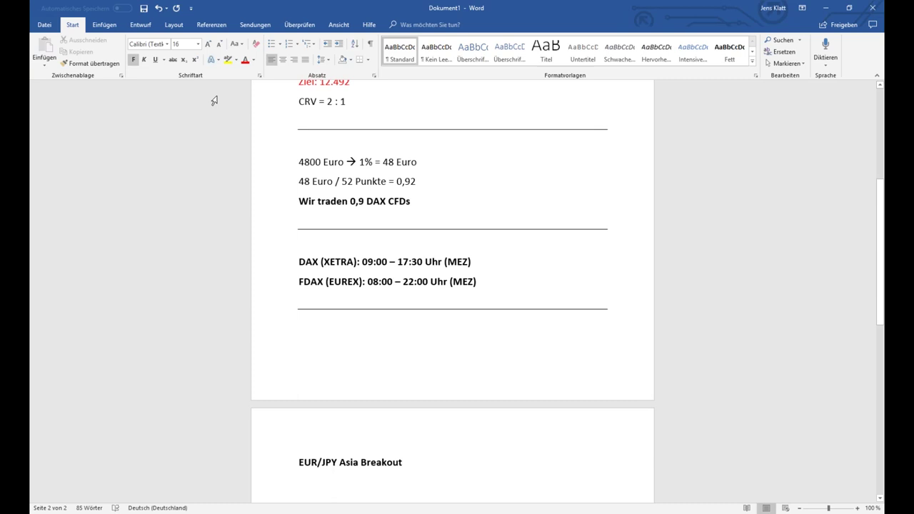
Add the non-bold line "Asia-Range: 03:00 – 10:00 Uhr" under the heading
{"action": "left_click", "coordinate": [134, 60]}
{"action": "type", "text": "Asia-Range: 03:00 - "}
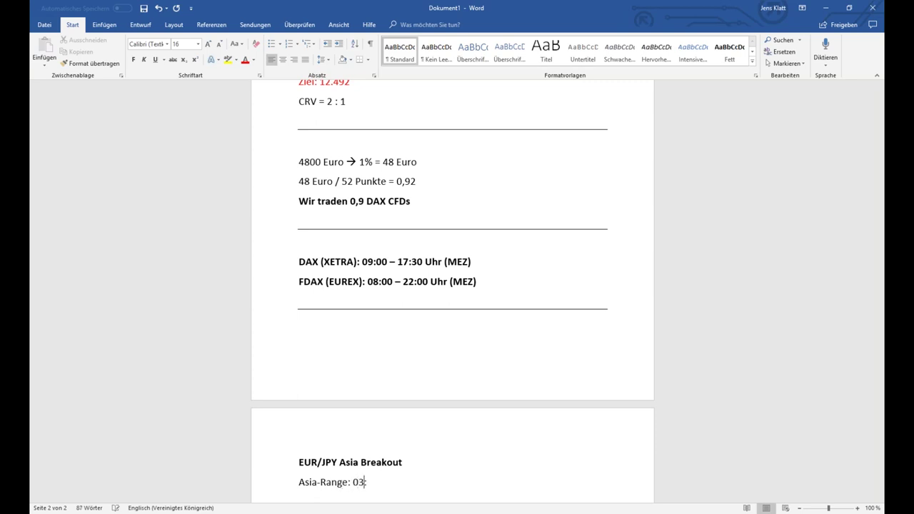
{"action": "type", "text": "10:00 Uhr"}
{"action": "key", "text": "Return"}
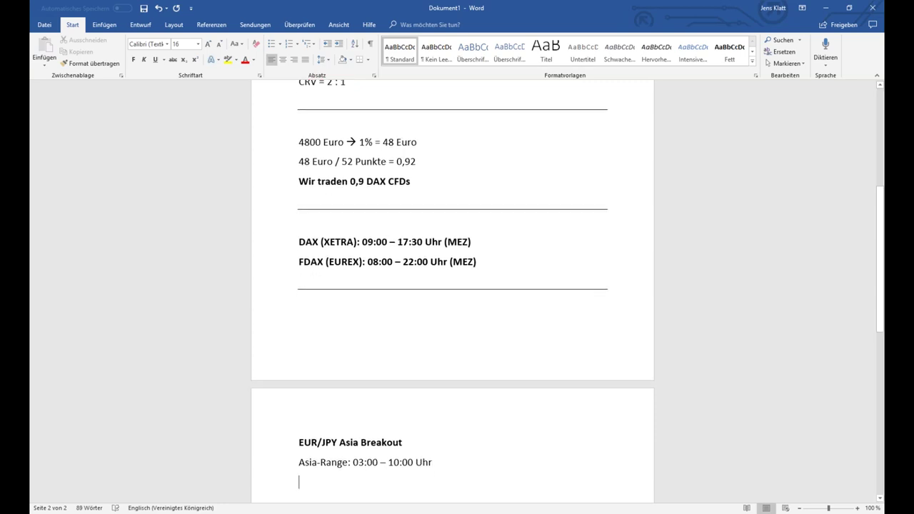
{"action": "type", "text": "Filte"}
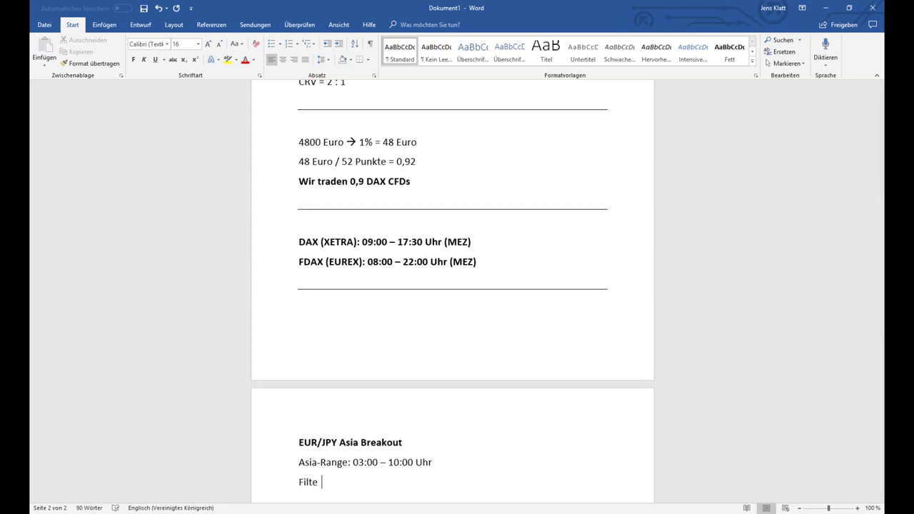
{"action": "key", "text": "BackSpace"}
{"action": "key", "text": "BackSpace"}
{"action": "key", "text": "BackSpace"}
{"action": "key", "text": "BackSpace"}
Add the line "Zeitebene: Stunde" below the Asia range line
{"action": "type", "text": "Zeitebene: Stunde"}
{"action": "key", "text": "Return"}
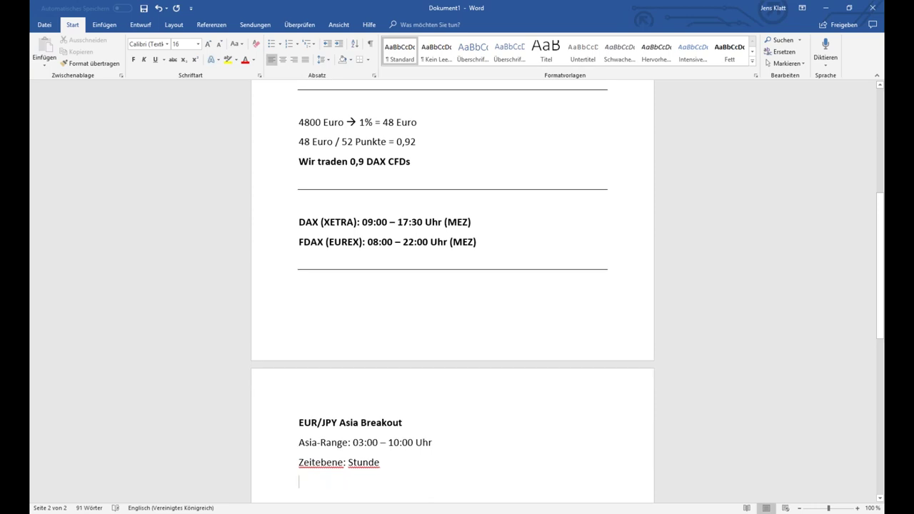
Add the line "Filter: EMA (11)" below the "Zeitebene: Stunde" line
{"action": "type", "text": "Fiter:"}
{"action": "key", "text": "BackSpace"}
{"action": "key", "text": "BackSpace"}
{"action": "key", "text": "BackSpace"}
{"action": "key", "text": "BackSpace"}
{"action": "key", "text": "BackSpace"}
{"action": "type", "text": "lte"}
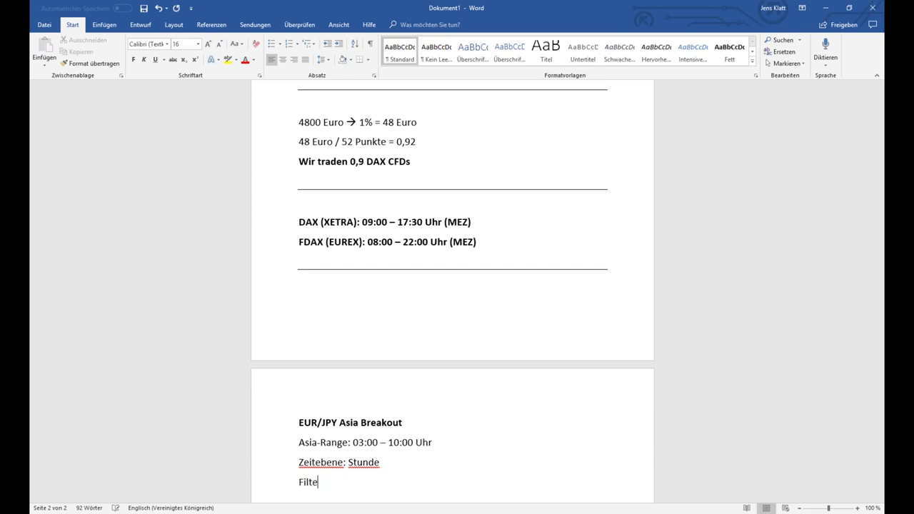
{"action": "type", "text": "r: EMA (11)"}
{"action": "key", "text": "Return"}
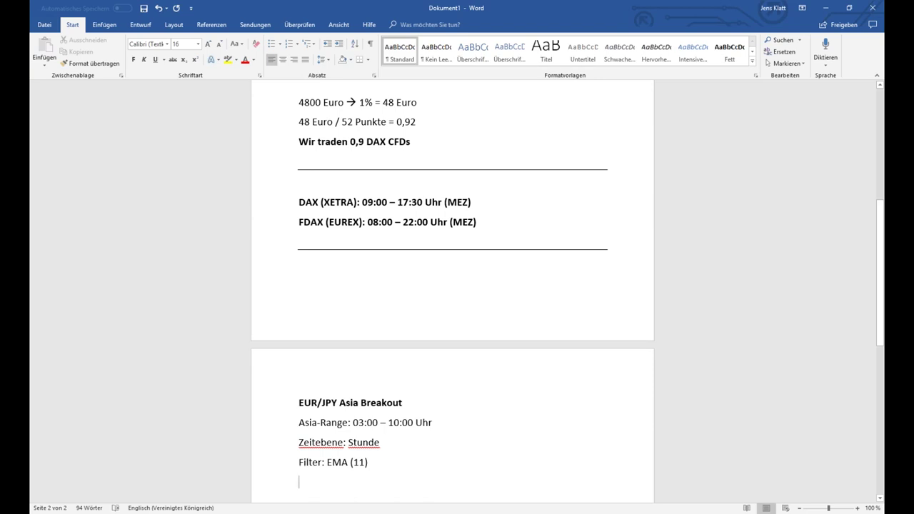
Begin the following line with the label "Entry Long:"
{"action": "type", "text": "Entry:"}
{"action": "key", "text": "BackSpace"}
{"action": "type", "text": "Long:"}
{"action": "scroll", "coordinate": [310, 310], "scroll_direction": "down", "scroll_amount": 2}
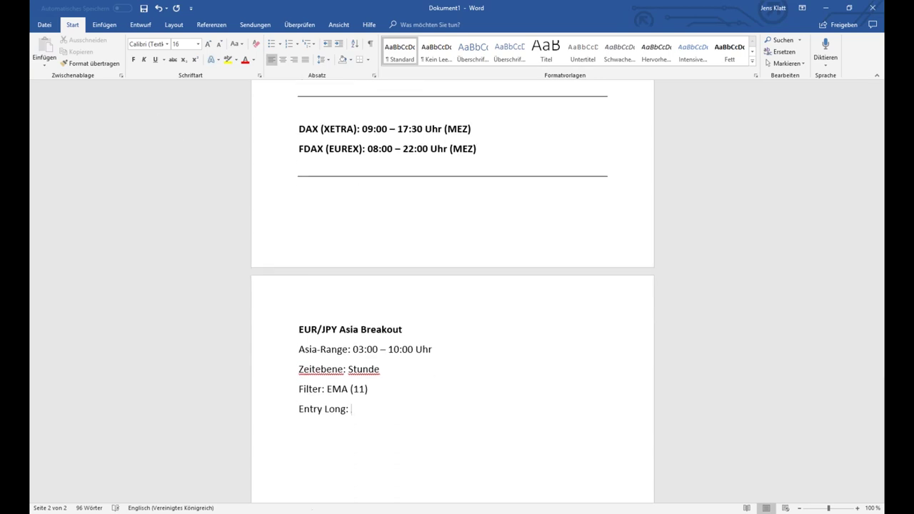
Check the EUR/JPY hourly chart in MetaTrader for the breakout level and complete the Word plan's Entry Long line with 130,05
{"action": "key", "text": "alt+Tab"}
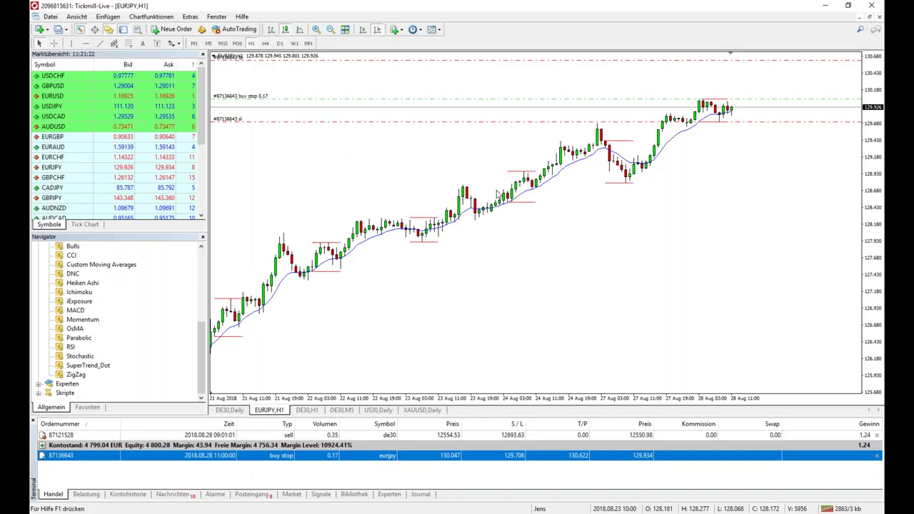
{"action": "middle_click", "coordinate": [725, 143]}
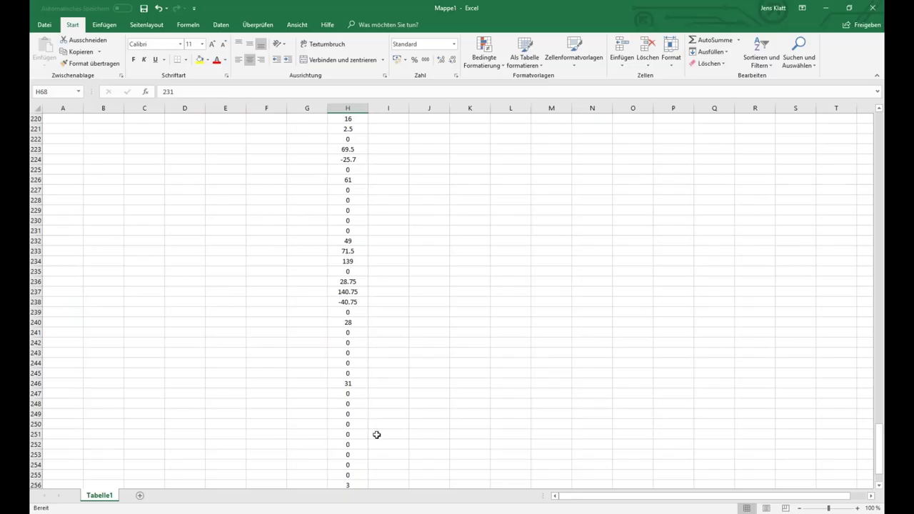
{"action": "mouse_move", "coordinate": [467, 513]}
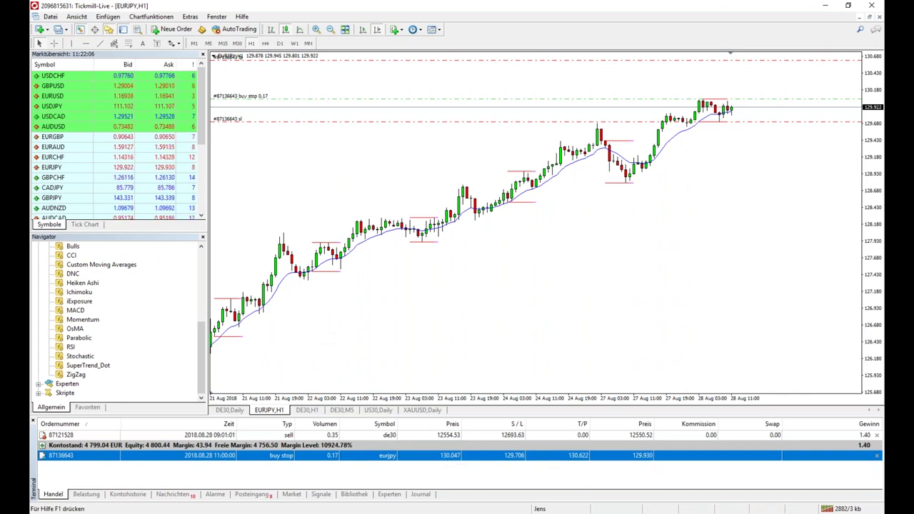
{"action": "left_click", "coordinate": [361, 464]}
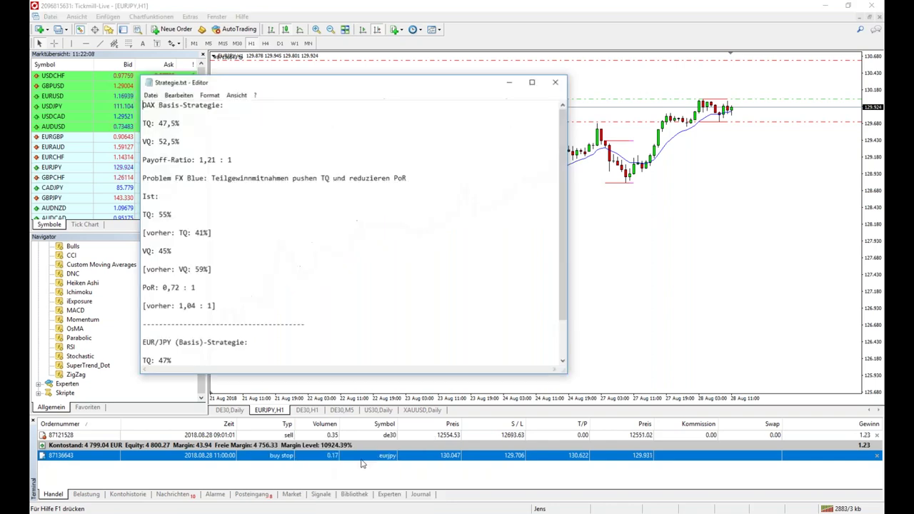
{"action": "left_click", "coordinate": [510, 81]}
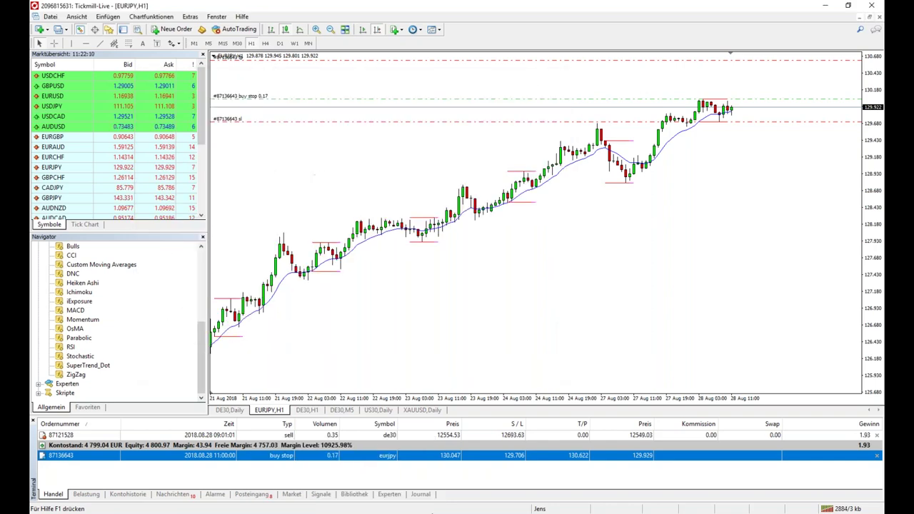
{"action": "left_click", "coordinate": [432, 512]}
{"action": "type", "text": "1"}
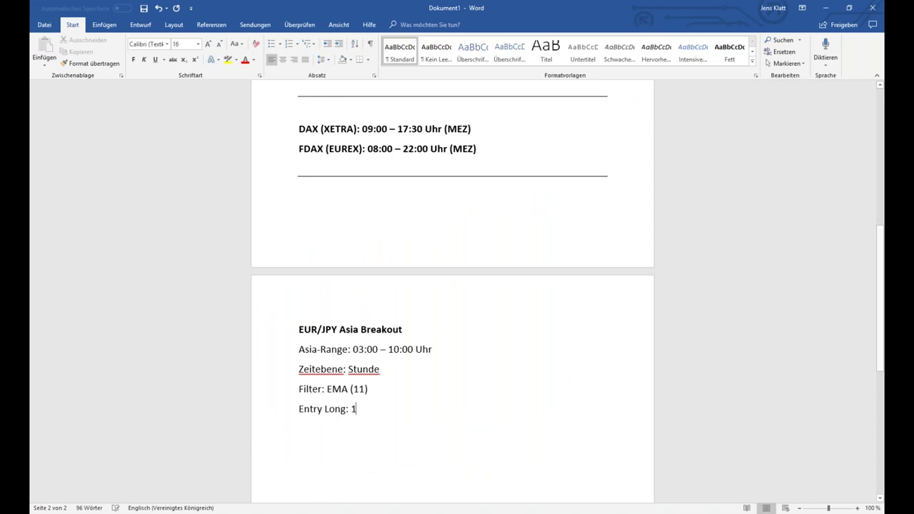
{"action": "type", "text": "30,05"}
{"action": "key", "text": "Return"}
Check the stop level on the EUR/JPY chart and add the line "Stop: 129,71, Risiko: 34 Pips" to the Word plan
{"action": "type", "text": "Stop:"}
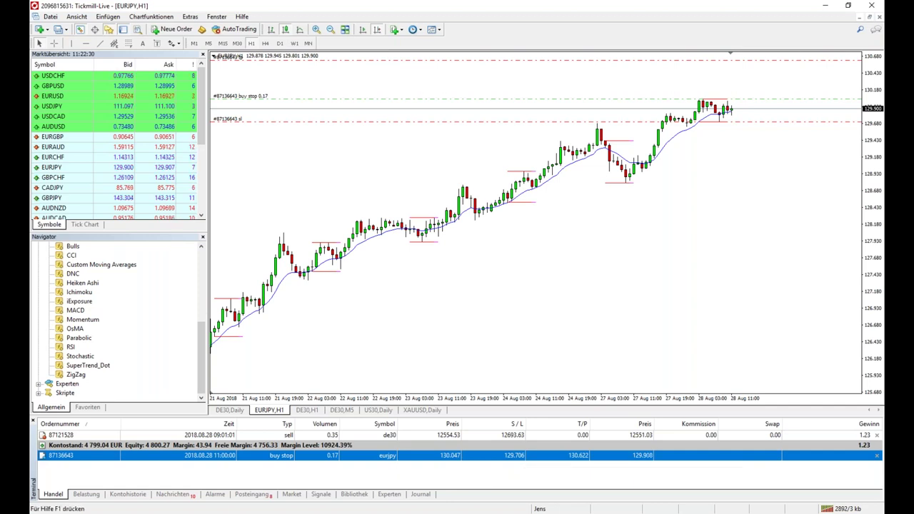
{"action": "left_click", "coordinate": [341, 513]}
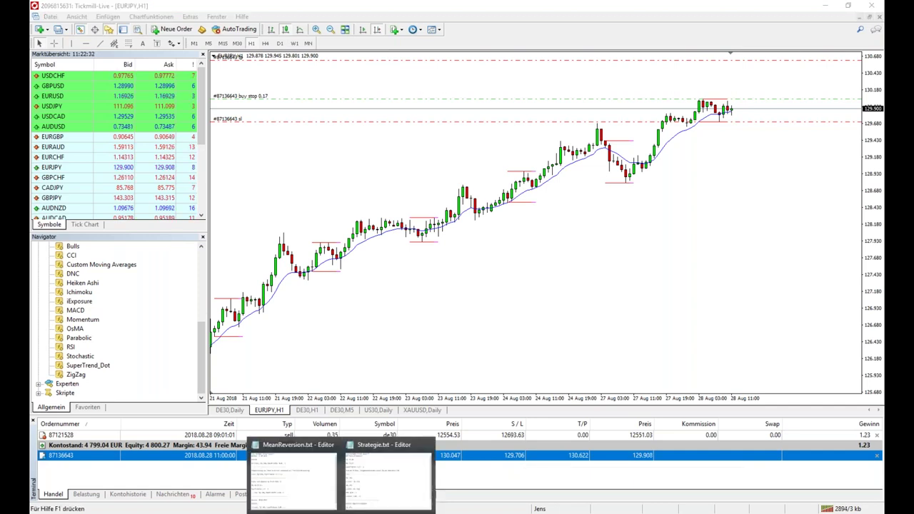
{"action": "key", "text": "alt+Tab"}
{"action": "type", "text": "129,"}
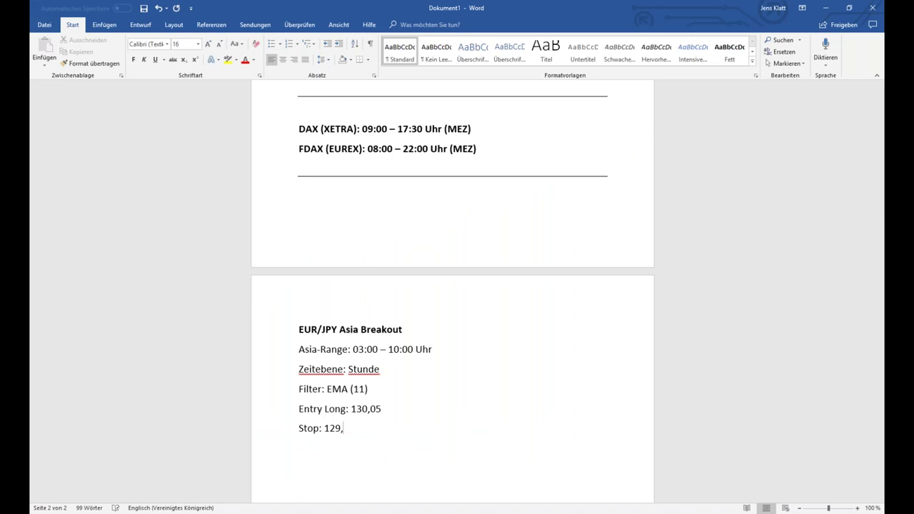
{"action": "type", "text": "71, Risiko: "}
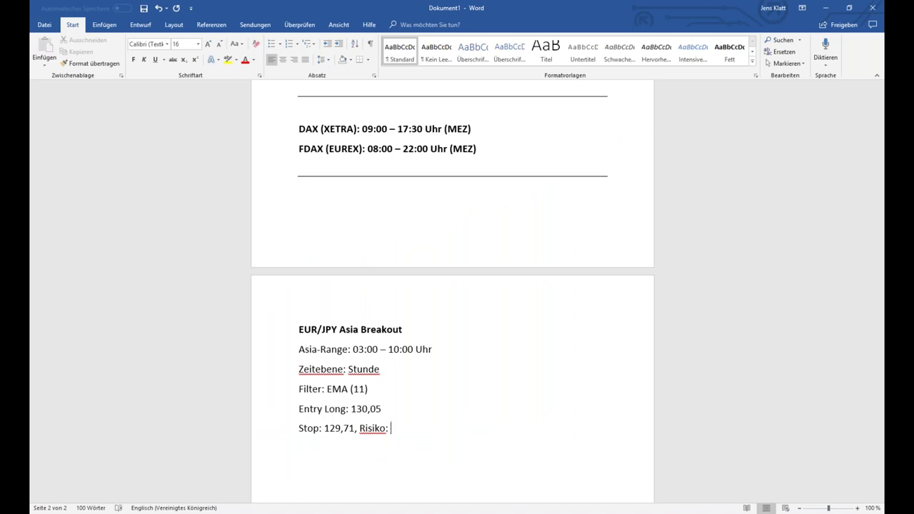
{"action": "type", "text": "34 Pips"}
{"action": "key", "text": "Return"}
Add a "Ziel:" line below the stop, followed by the line "CRV = 1,7 : 1"
{"action": "type", "text": "Ziel:"}
{"action": "scroll", "coordinate": [437, 264], "scroll_direction": "up", "scroll_amount": 3}
{"action": "scroll", "coordinate": [438, 264], "scroll_direction": "up", "scroll_amount": 3}
{"action": "left_click", "coordinate": [294, 210]}
{"action": "scroll", "coordinate": [378, 307], "scroll_direction": "down", "scroll_amount": 1}
{"action": "scroll", "coordinate": [379, 307], "scroll_direction": "down", "scroll_amount": 5}
{"action": "left_click", "coordinate": [336, 424]}
{"action": "key", "text": "Return"}
{"action": "type", "text": "C"}
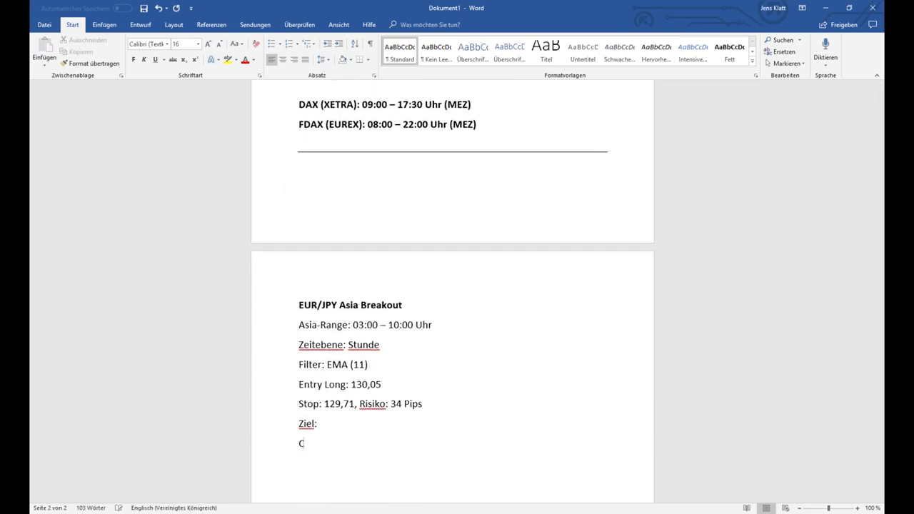
{"action": "type", "text": "RV = 1,7 : 1"}
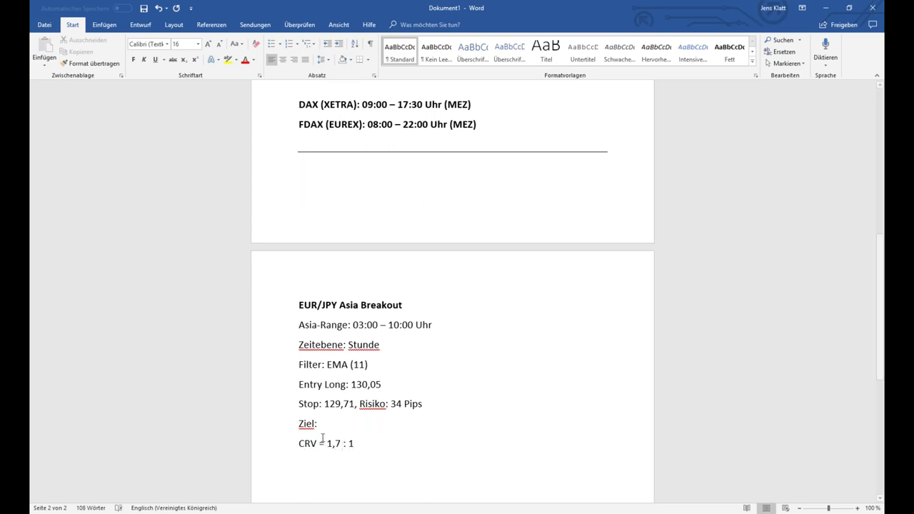
Append the chance calculation ", Chance: 1,7 * 34 = 58 Pips" to the "Ziel:" line
{"action": "left_click", "coordinate": [342, 421]}
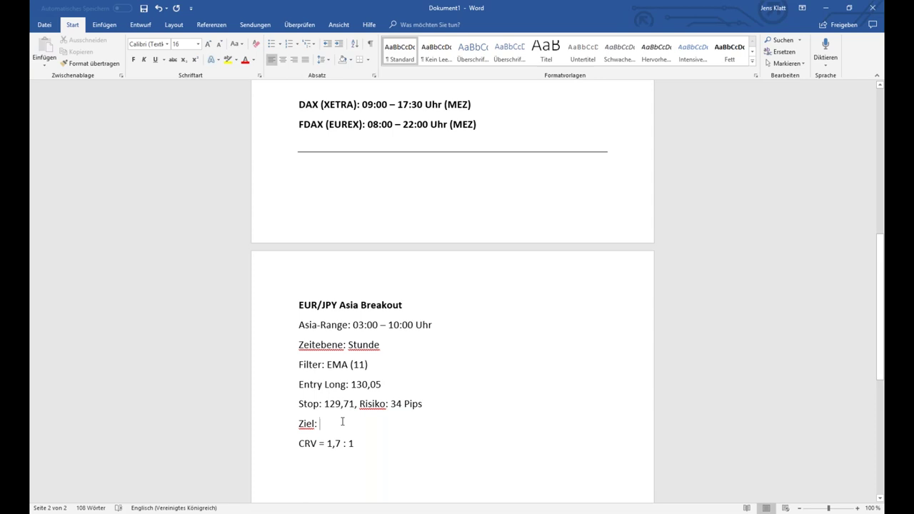
{"action": "type", "text": ","}
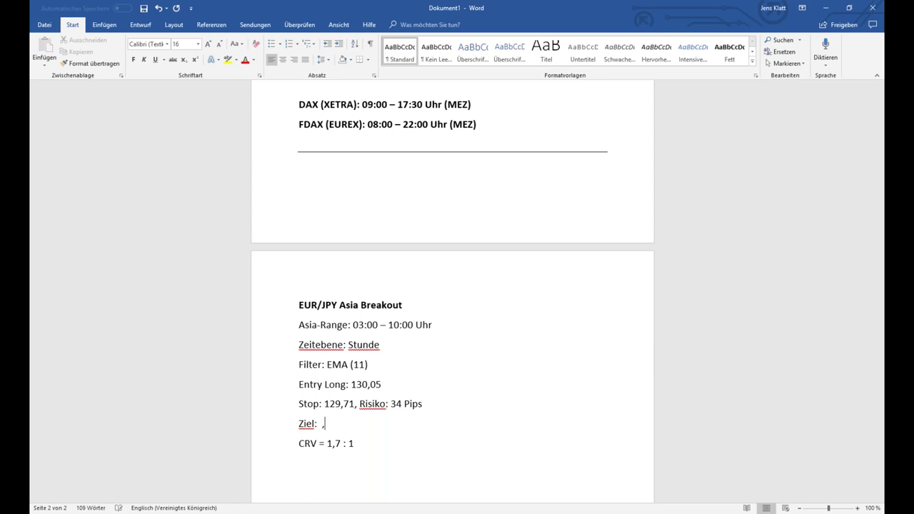
{"action": "type", "text": " Chance: 1,7 * 34 ="}
{"action": "type", "text": "58 P"}
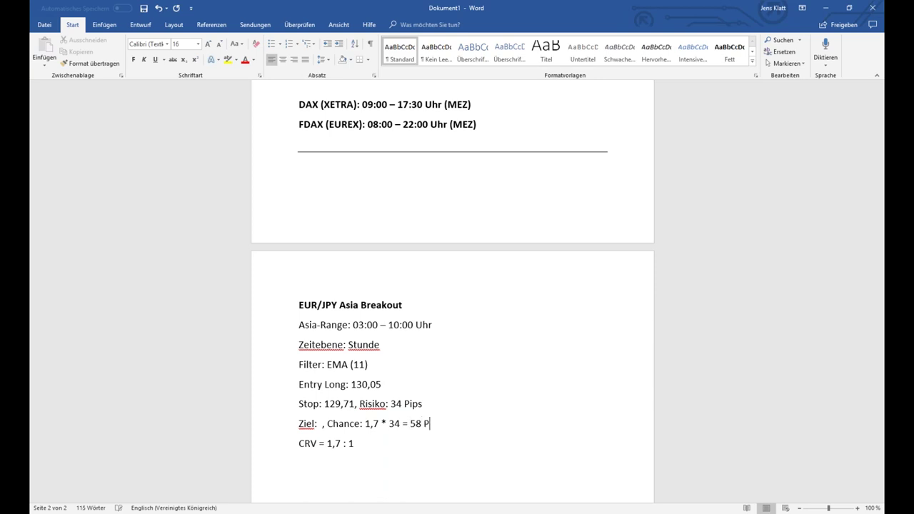
{"action": "type", "text": "ips"}
Insert the target price 130,63 after "Ziel:" and separate it from "Chance" with a semicolon instead of the comma
{"action": "left_click", "coordinate": [322, 424]}
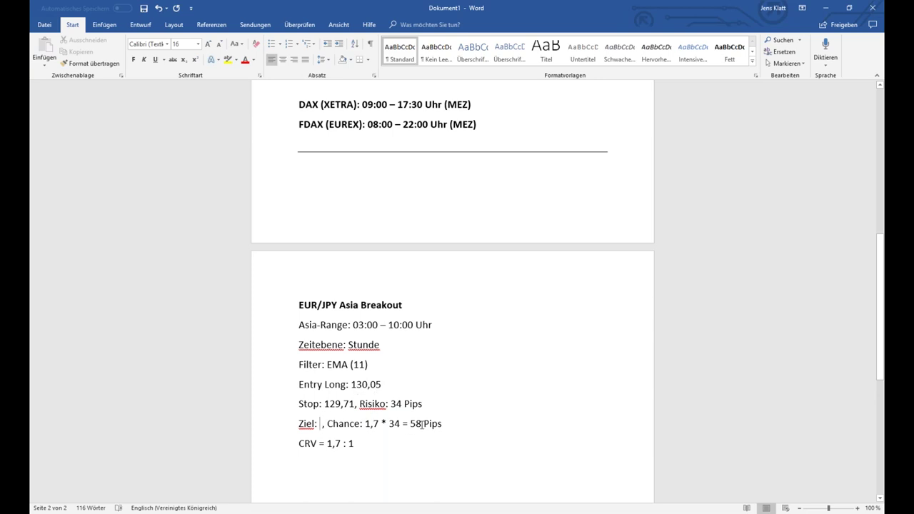
{"action": "type", "text": "130,63"}
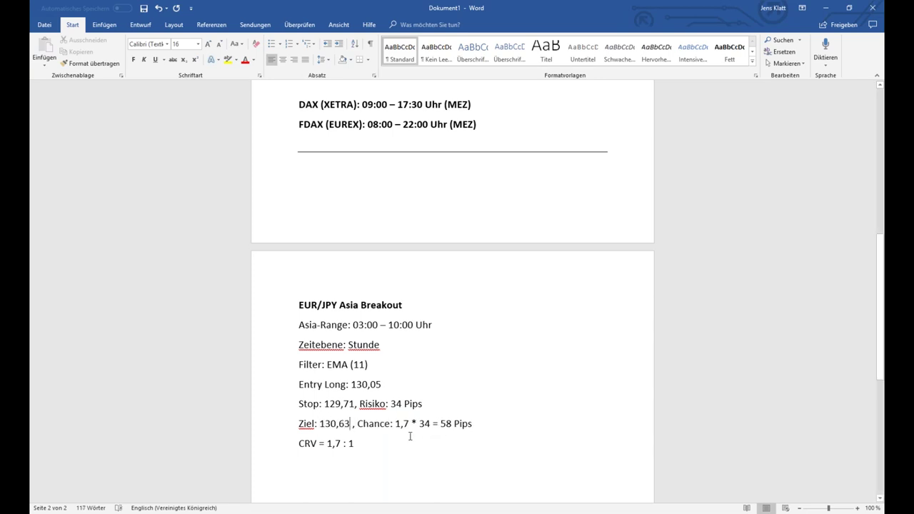
{"action": "type", "text": ";"}
{"action": "key", "text": "Delete"}
{"action": "key", "text": "Delete"}
{"action": "key", "text": "alt+Tab"}
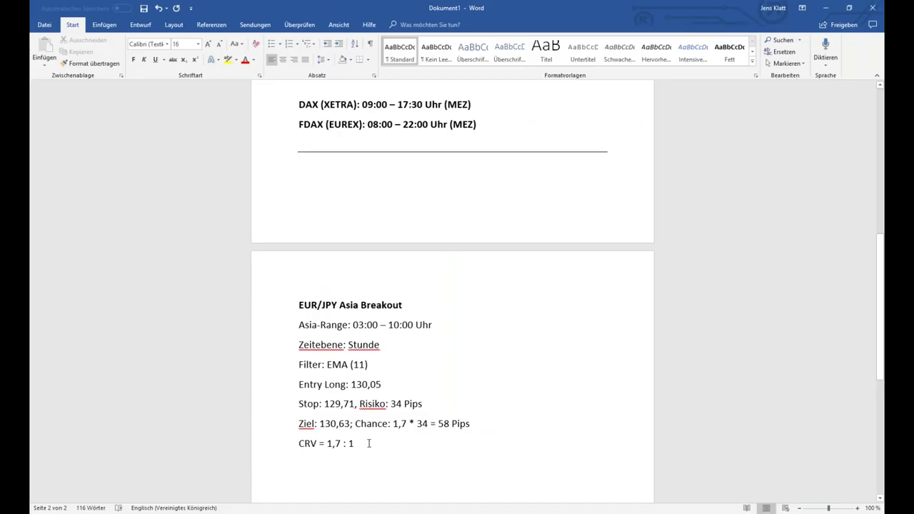
{"action": "left_click_drag", "start_coordinate": [369, 443], "coordinate": [287, 318]}
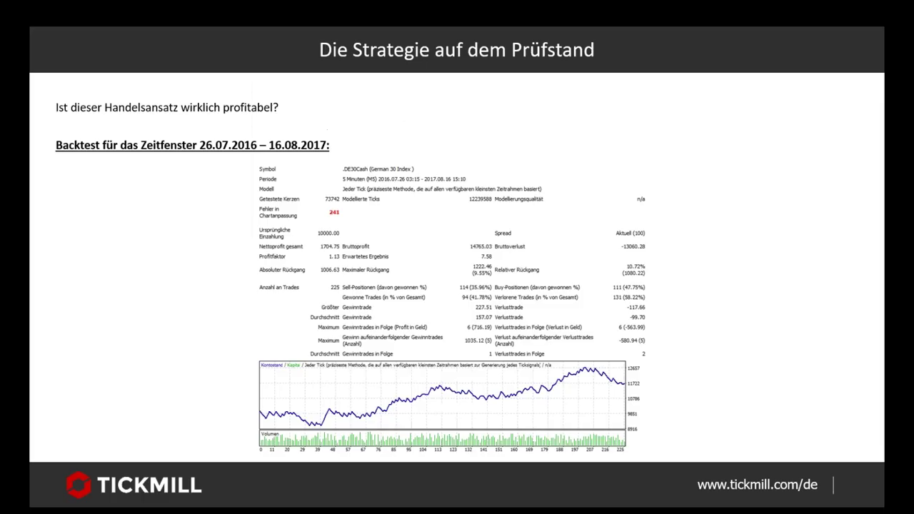
{"action": "left_click", "coordinate": [357, 314]}
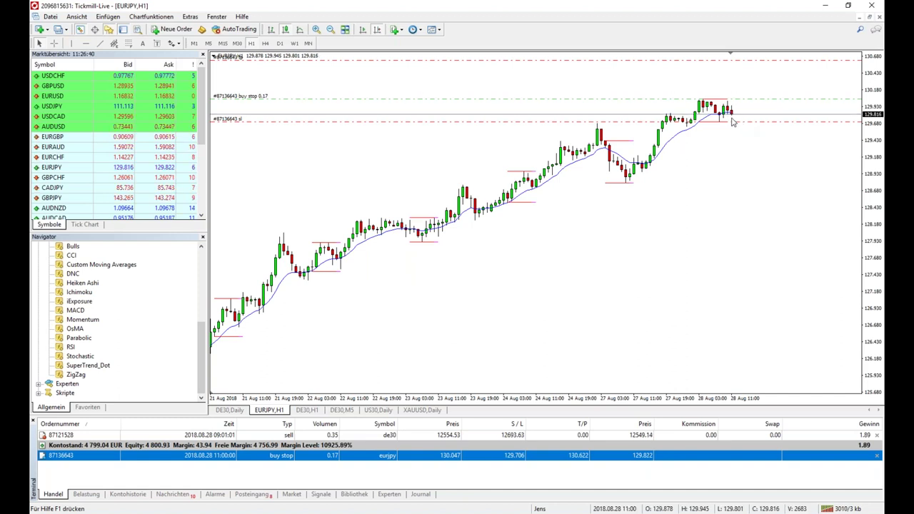
{"action": "mouse_move", "coordinate": [691, 132]}
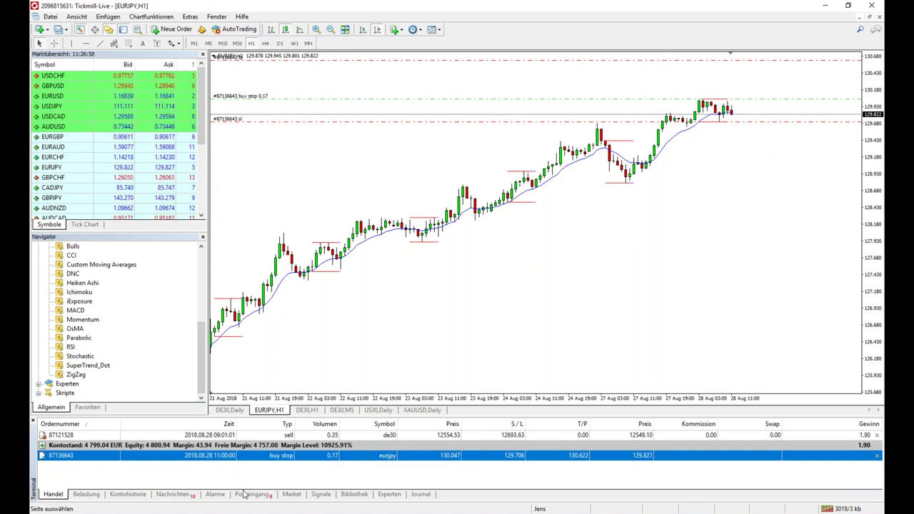
Show the DE30 daily chart in MetaTrader and apply the DNC custom indicator to it, bringing up its settings
{"action": "left_click", "coordinate": [229, 409]}
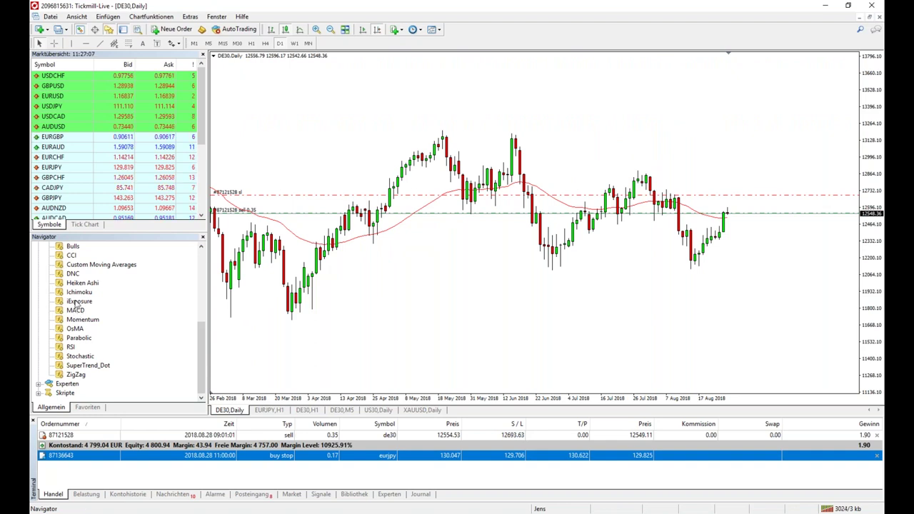
{"action": "scroll", "coordinate": [126, 321], "scroll_direction": "up", "scroll_amount": 2}
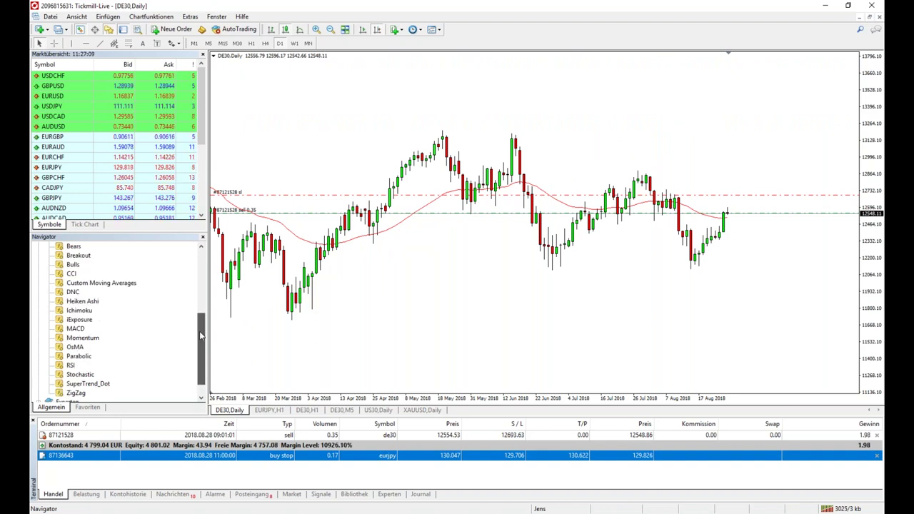
{"action": "left_click", "coordinate": [73, 319]}
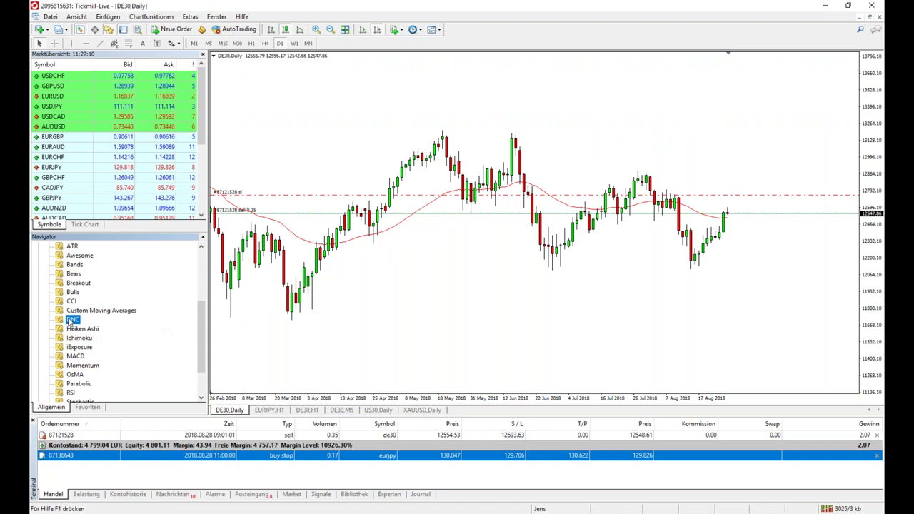
{"action": "left_click_drag", "start_coordinate": [263, 352], "coordinate": [264, 352]}
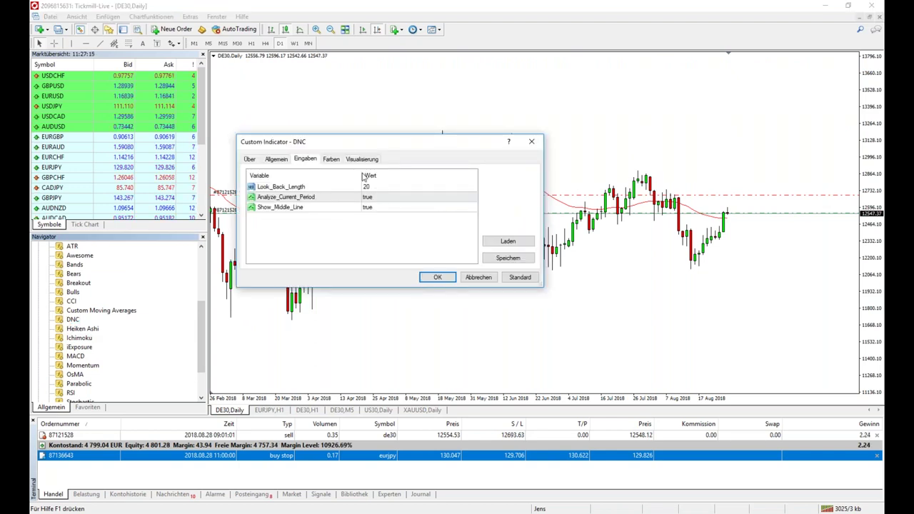
{"action": "left_click", "coordinate": [280, 159]}
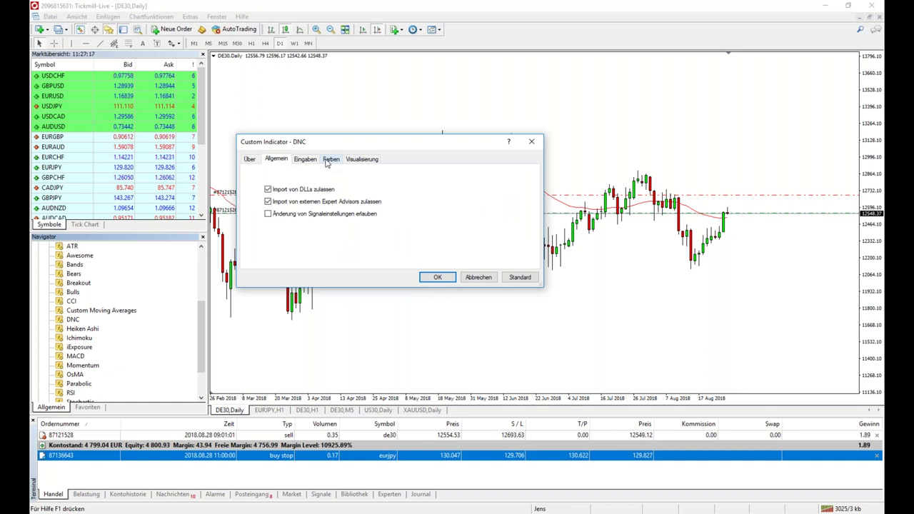
Set the colours of all three DNC indicator lines (0, 1 and 2) to Black
{"action": "left_click", "coordinate": [329, 160]}
{"action": "left_click", "coordinate": [283, 196]}
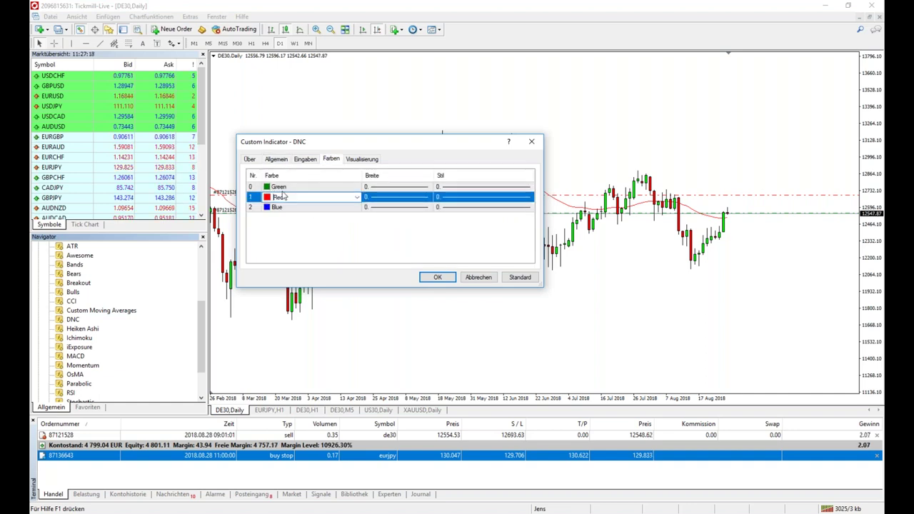
{"action": "left_click", "coordinate": [357, 197]}
{"action": "left_click", "coordinate": [267, 221]}
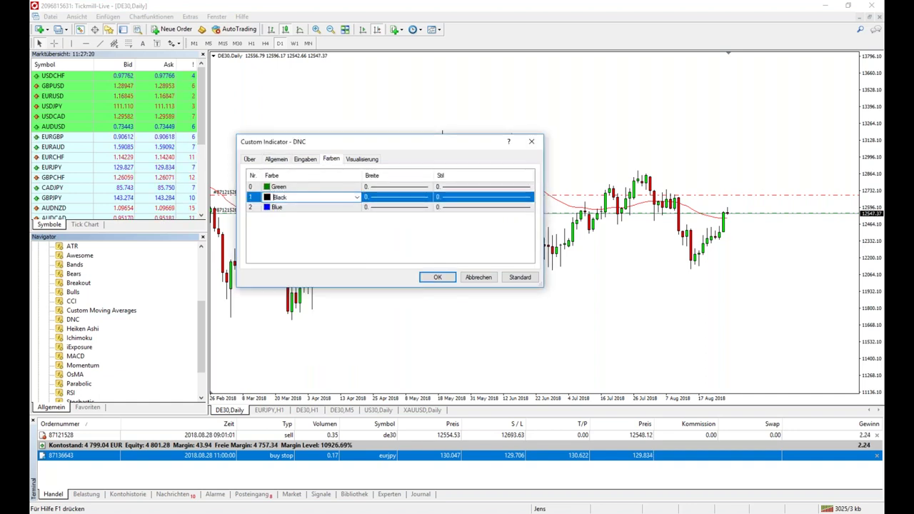
{"action": "left_click", "coordinate": [274, 187]}
{"action": "left_click", "coordinate": [275, 187]}
{"action": "left_click", "coordinate": [357, 187]}
{"action": "left_click", "coordinate": [267, 221]}
{"action": "left_click", "coordinate": [314, 207]}
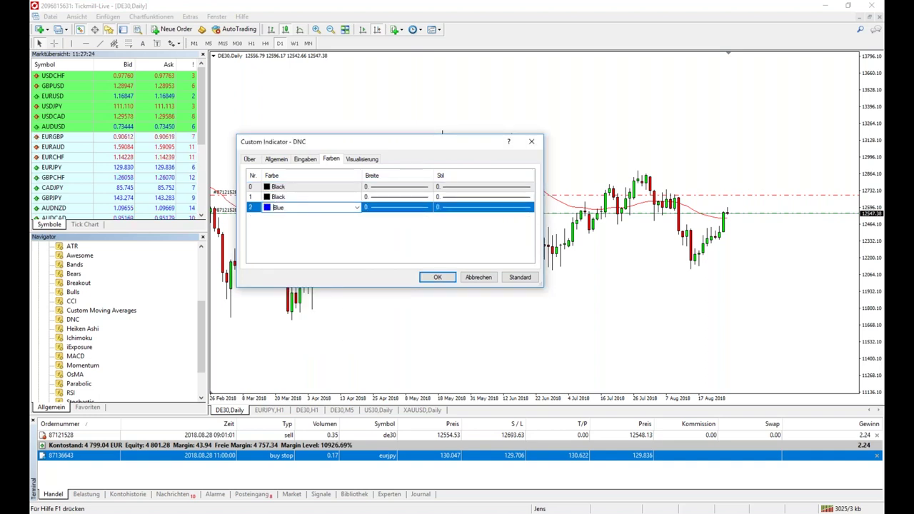
{"action": "left_click", "coordinate": [357, 207]}
{"action": "left_click", "coordinate": [267, 220]}
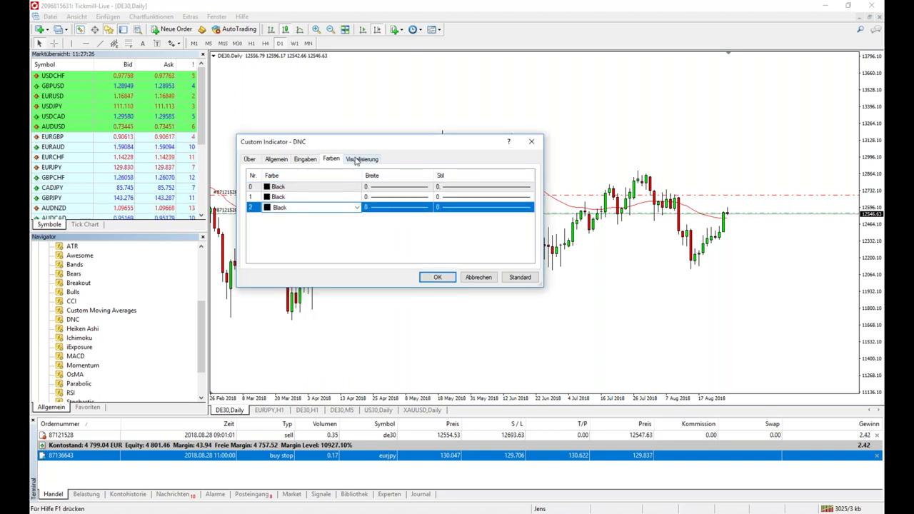
Turn off Show_Middle_Line in the DNC indicator's inputs and apply the indicator to the DE30 daily chart
{"action": "left_click", "coordinate": [355, 160]}
{"action": "left_click", "coordinate": [304, 163]}
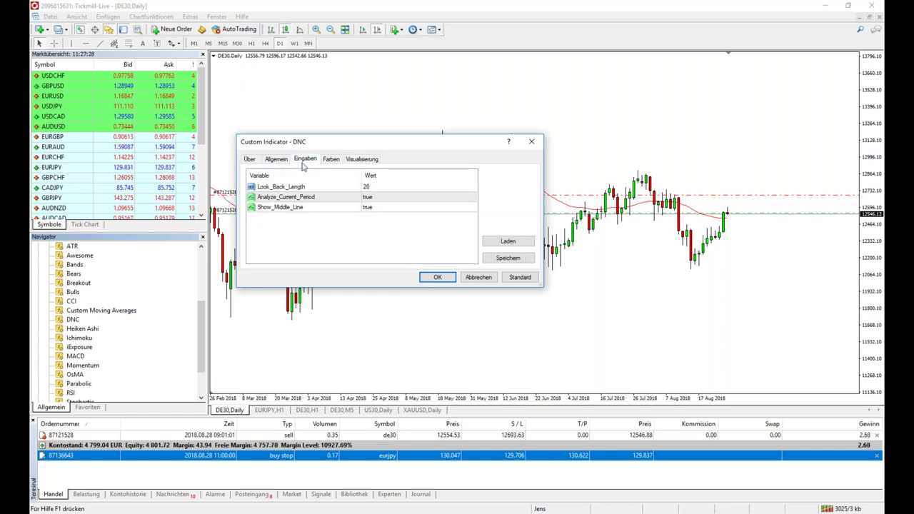
{"action": "left_click", "coordinate": [371, 208]}
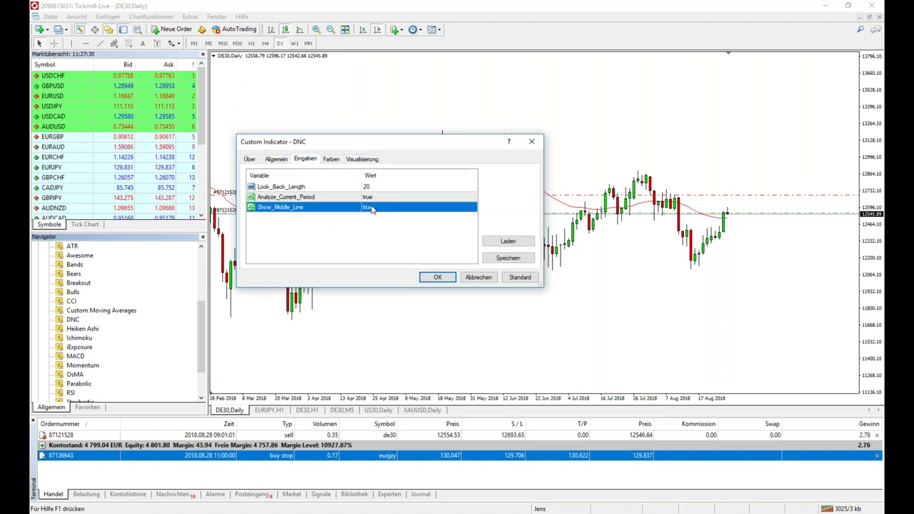
{"action": "left_click", "coordinate": [371, 208]}
{"action": "left_click", "coordinate": [429, 217]}
{"action": "left_click", "coordinate": [437, 277]}
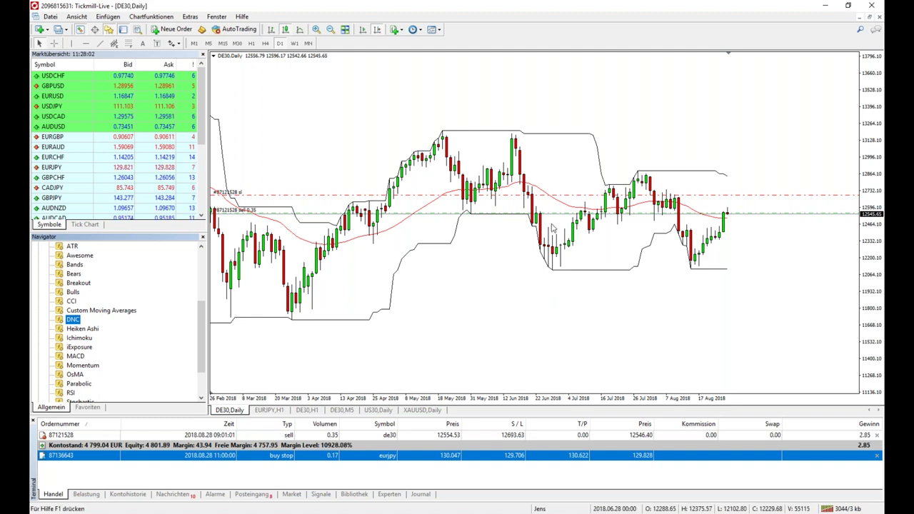
Examine how the DE30 daily price moved within the DNC channel from July 2016 through autumn 2017
{"action": "scroll", "coordinate": [552, 227], "scroll_direction": "up", "scroll_amount": 3}
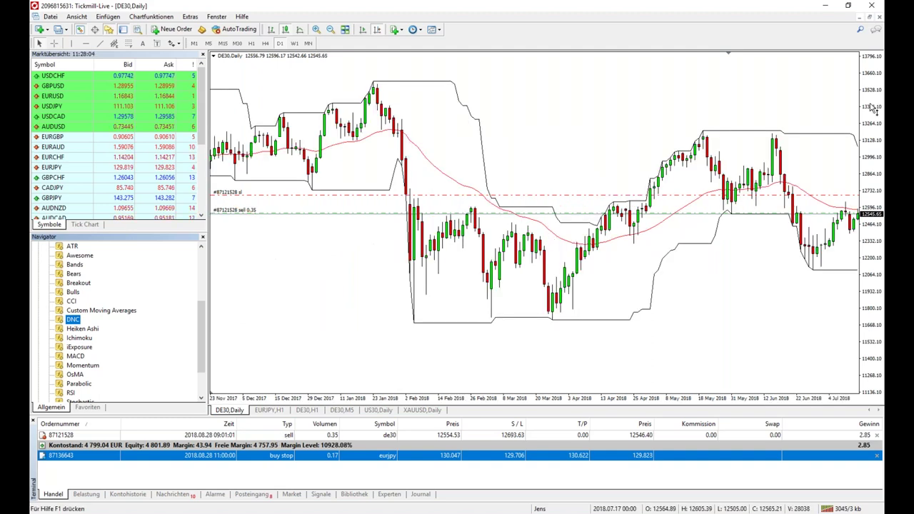
{"action": "left_click_drag", "start_coordinate": [873, 108], "coordinate": [884, 172]}
{"action": "scroll", "coordinate": [421, 326], "scroll_direction": "down", "scroll_amount": 5}
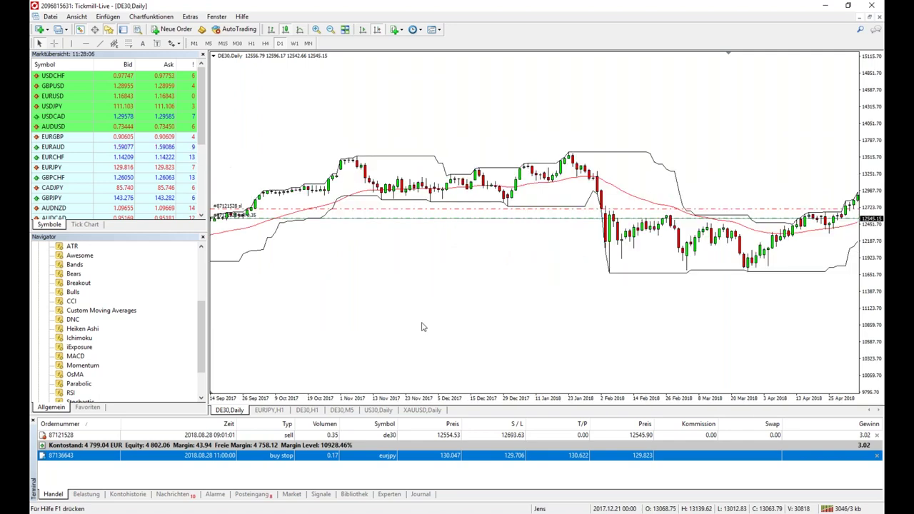
{"action": "scroll", "coordinate": [421, 326], "scroll_direction": "down", "scroll_amount": 5}
{"action": "scroll", "coordinate": [422, 327], "scroll_direction": "down", "scroll_amount": 5}
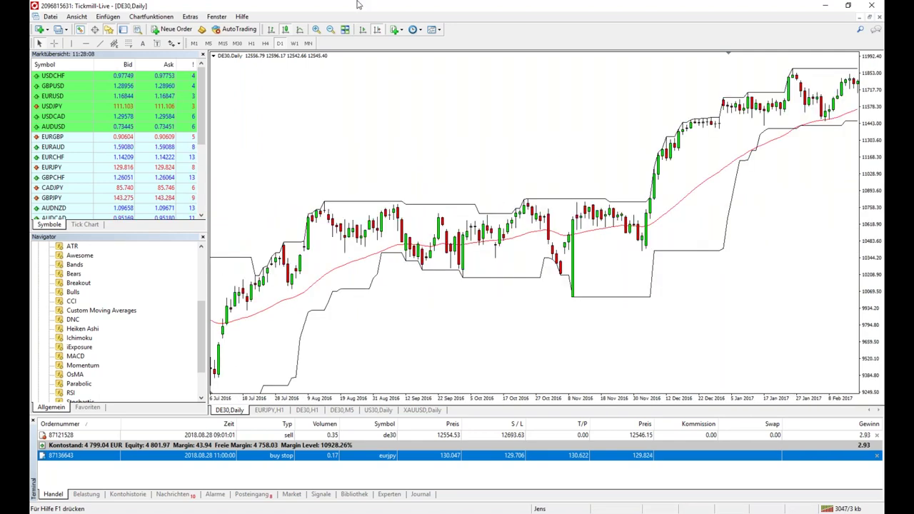
{"action": "left_click", "coordinate": [330, 29]}
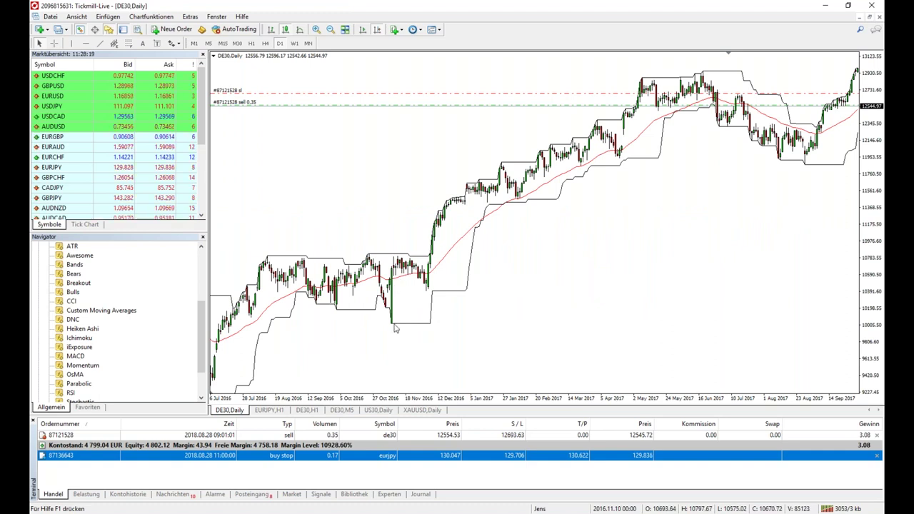
{"action": "mouse_move", "coordinate": [393, 325]}
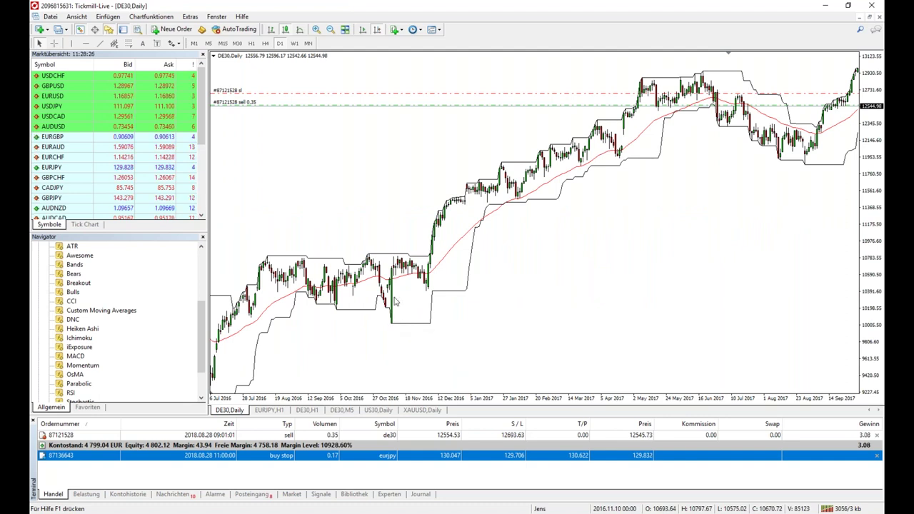
{"action": "mouse_move", "coordinate": [428, 254]}
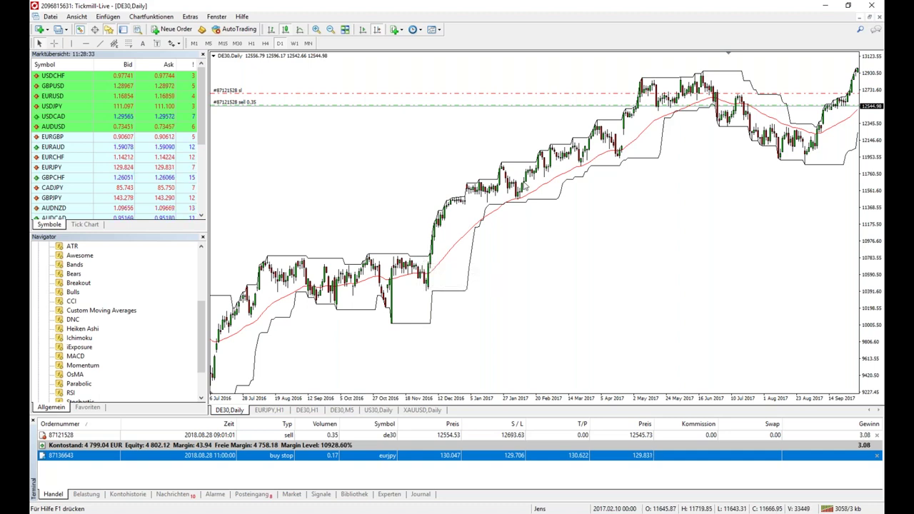
{"action": "mouse_move", "coordinate": [610, 102]}
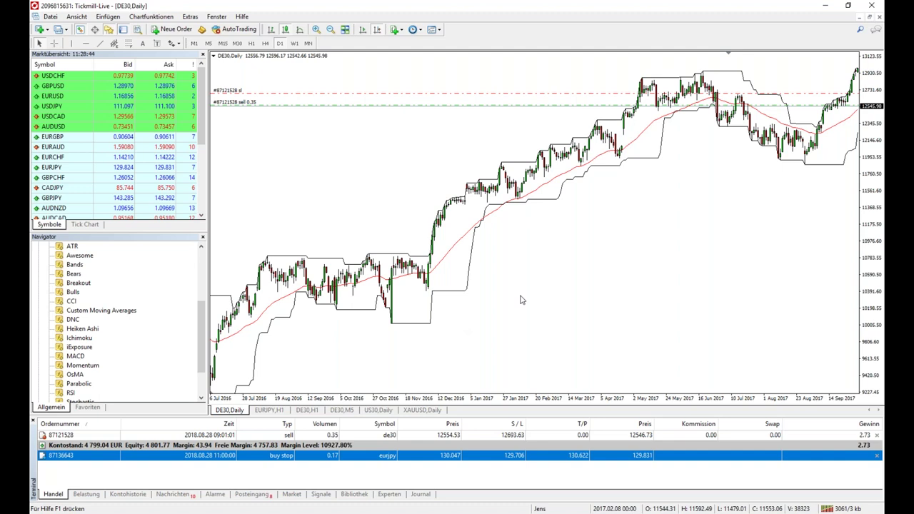
{"action": "scroll", "coordinate": [521, 300], "scroll_direction": "down", "scroll_amount": 3}
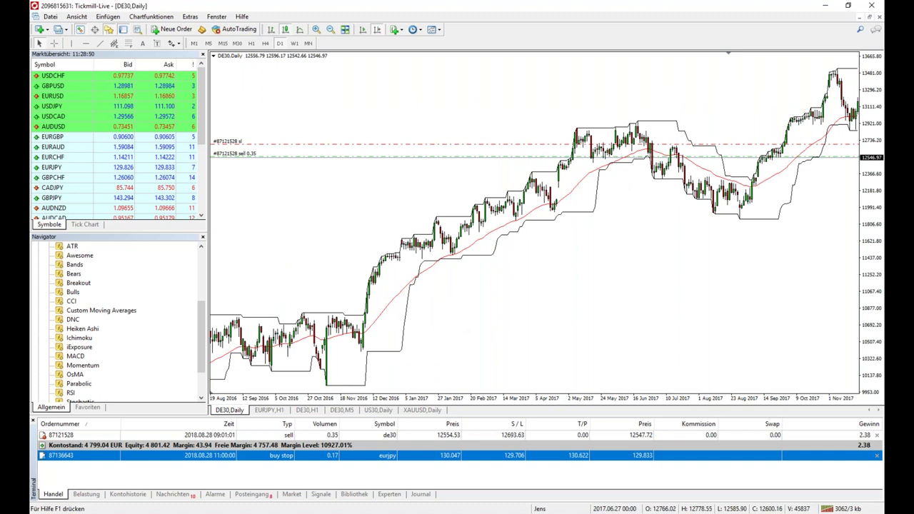
Inspect the upper DNC band around the early December 2016 breakout and the lower band around late June 2017
{"action": "middle_click", "coordinate": [647, 157]}
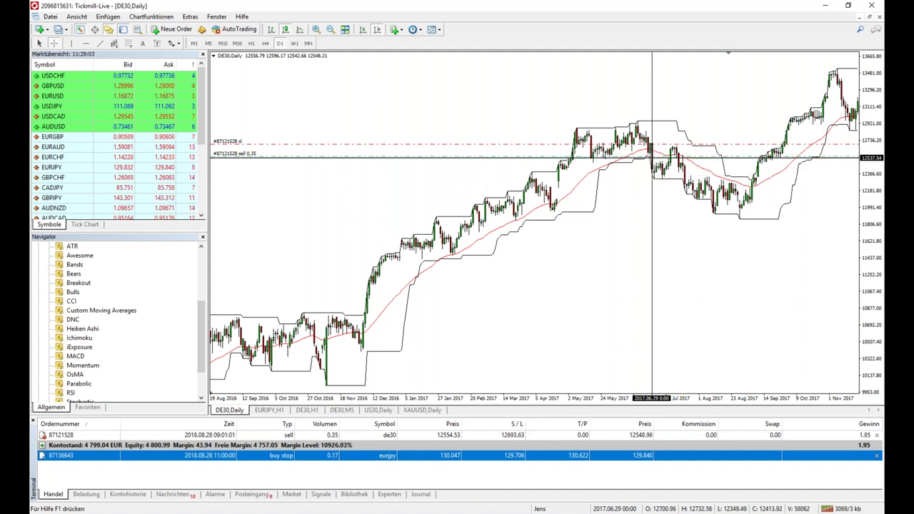
{"action": "middle_click", "coordinate": [388, 365]}
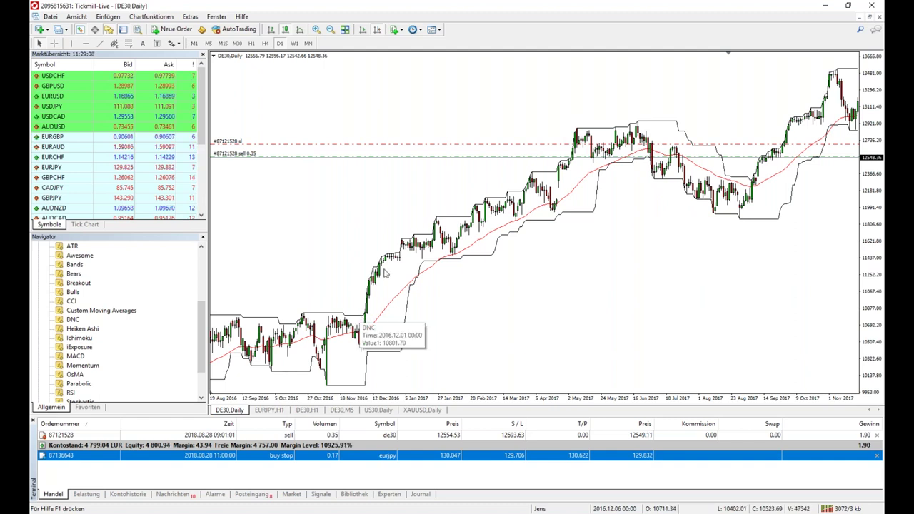
{"action": "mouse_move", "coordinate": [648, 165]}
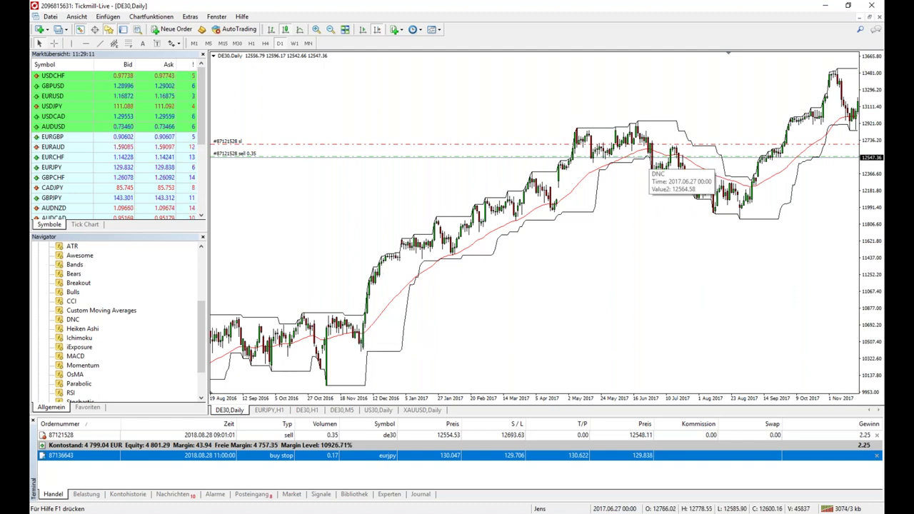
{"action": "mouse_move", "coordinate": [352, 320]}
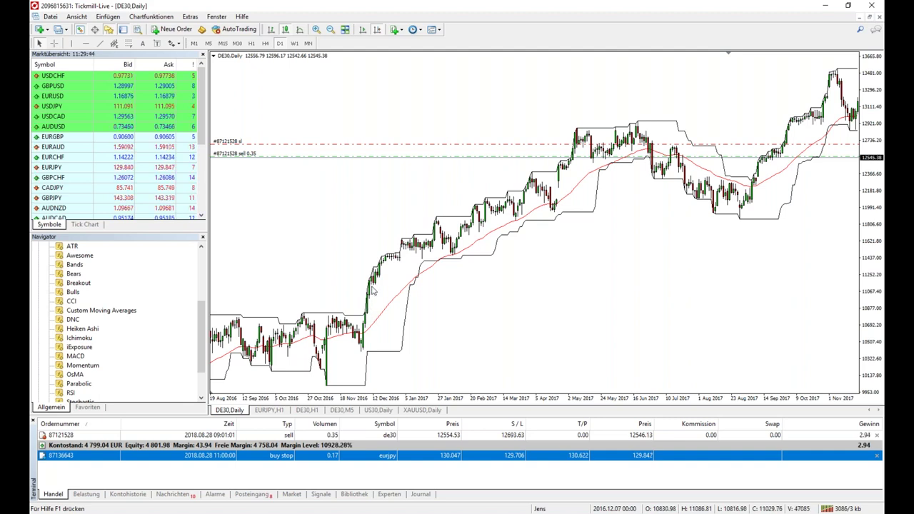
{"action": "mouse_move", "coordinate": [397, 260]}
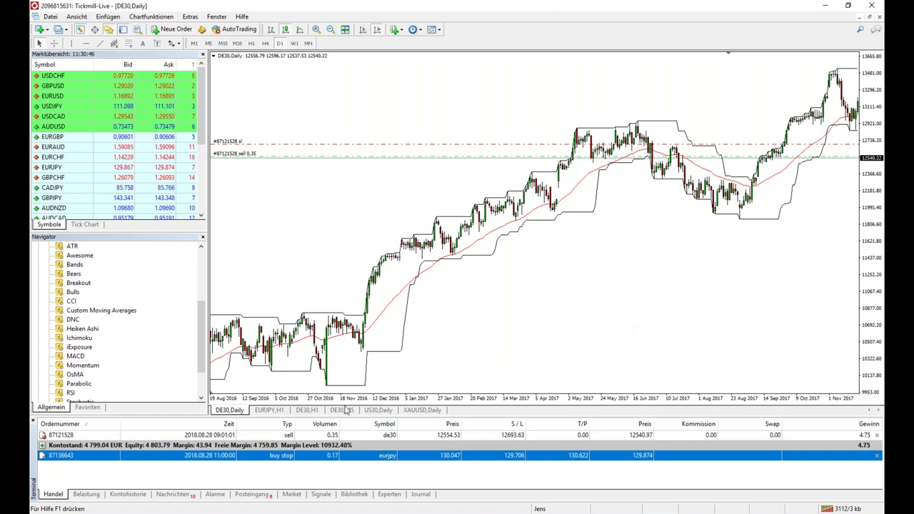
View the DE30 M5 chart with a stretched price scale and switch to the running PowerPoint slide show
{"action": "left_click", "coordinate": [341, 410]}
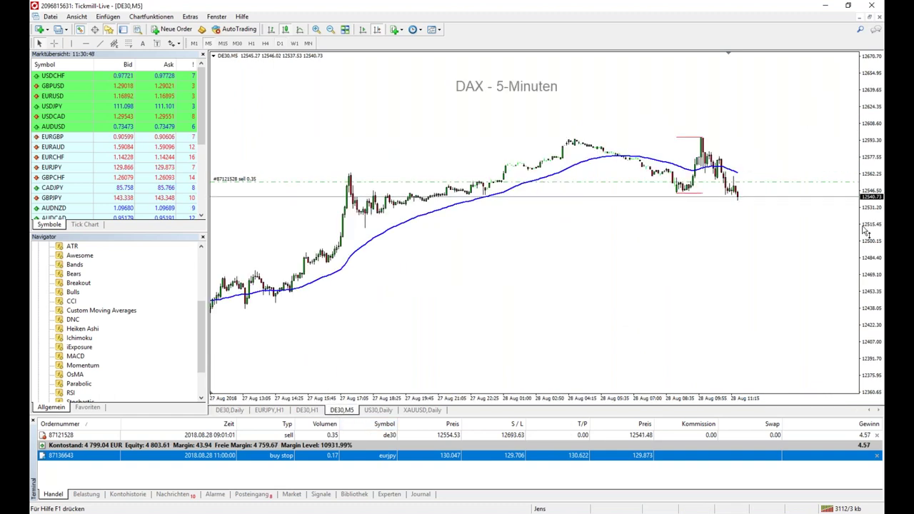
{"action": "left_click_drag", "start_coordinate": [871, 233], "coordinate": [871, 208]}
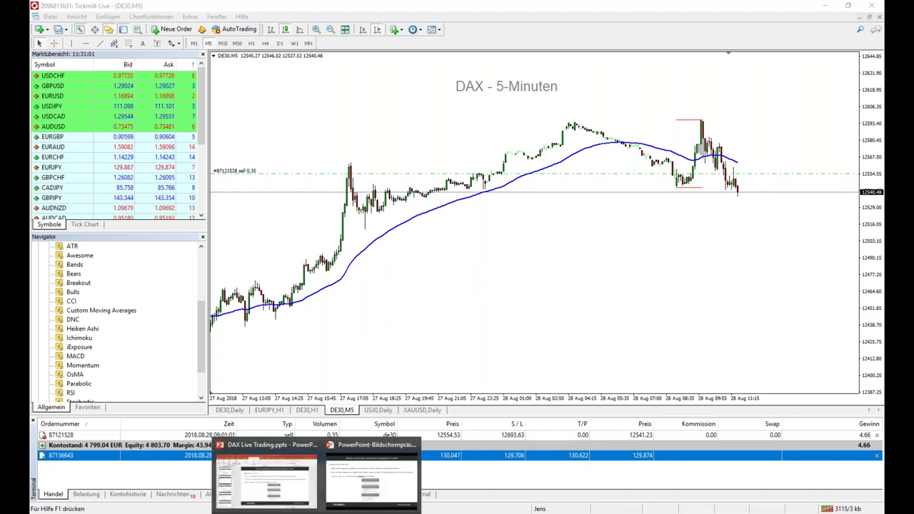
{"action": "left_click", "coordinate": [369, 457]}
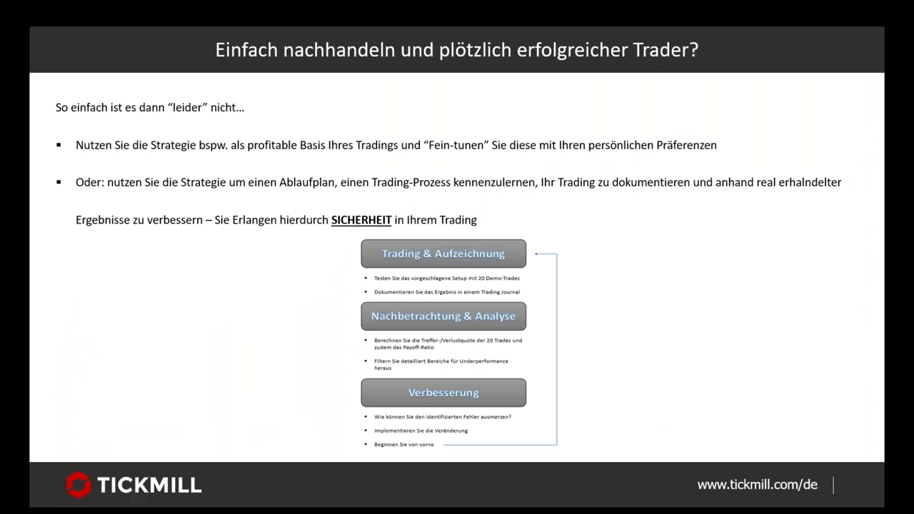